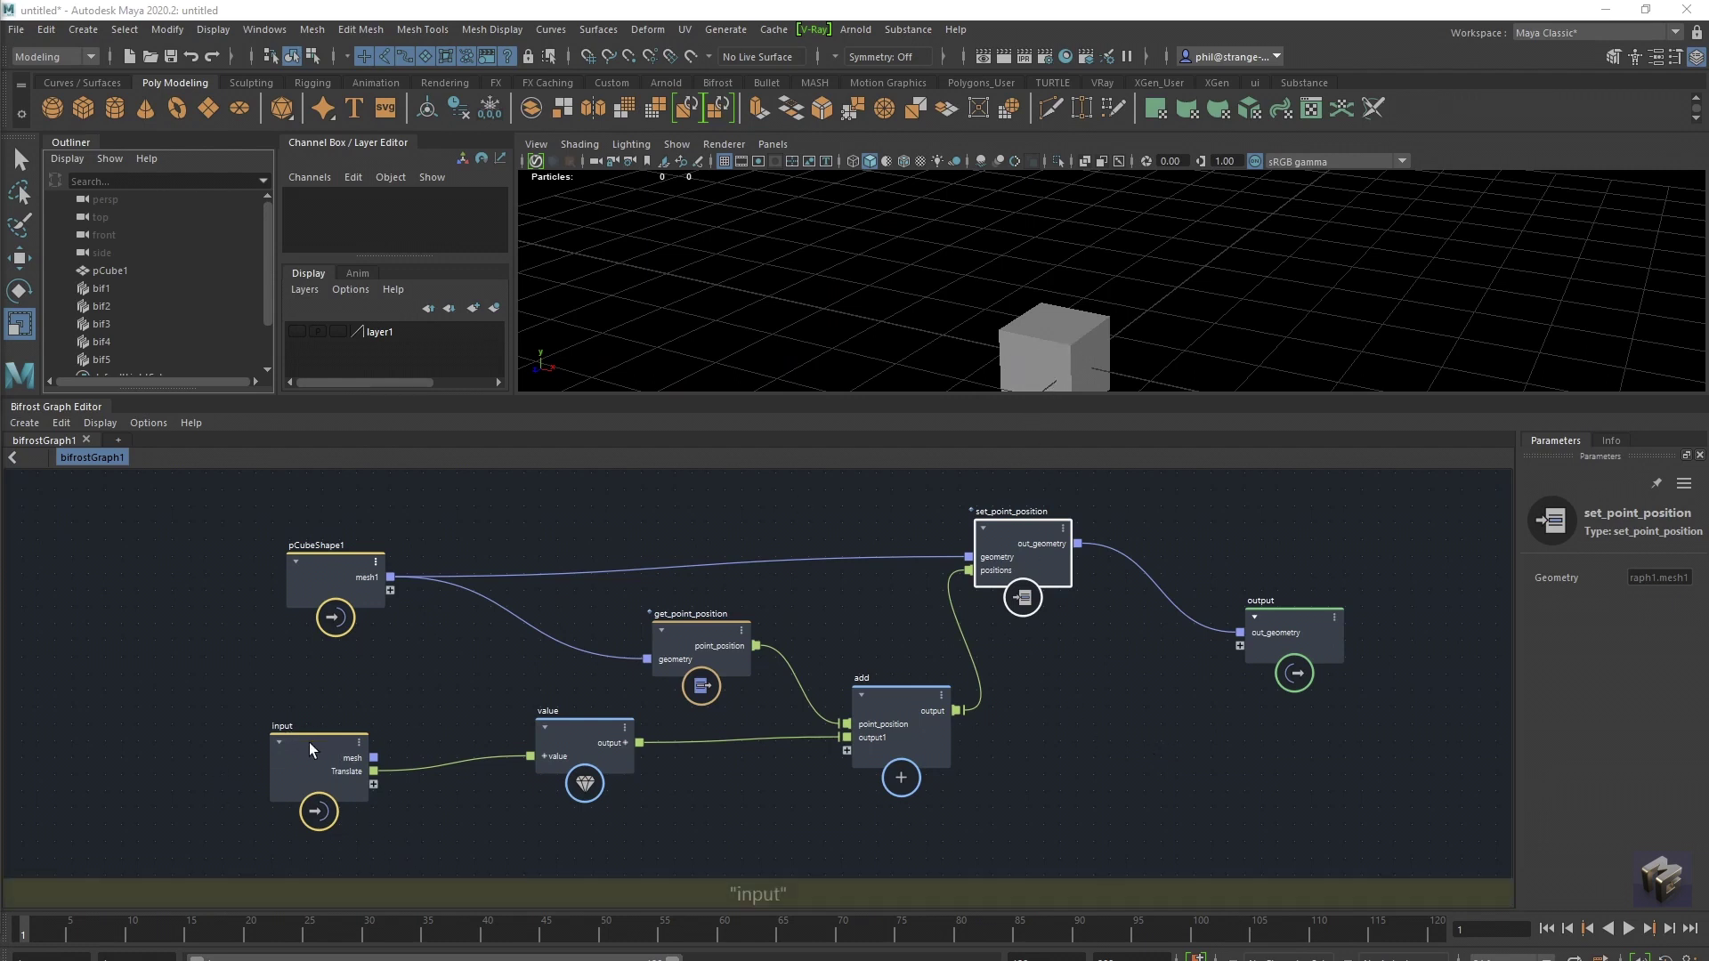
Step: Move the input and value nodes closer together in the Bifrost graph
left_click_drag(308, 742, 403, 736)
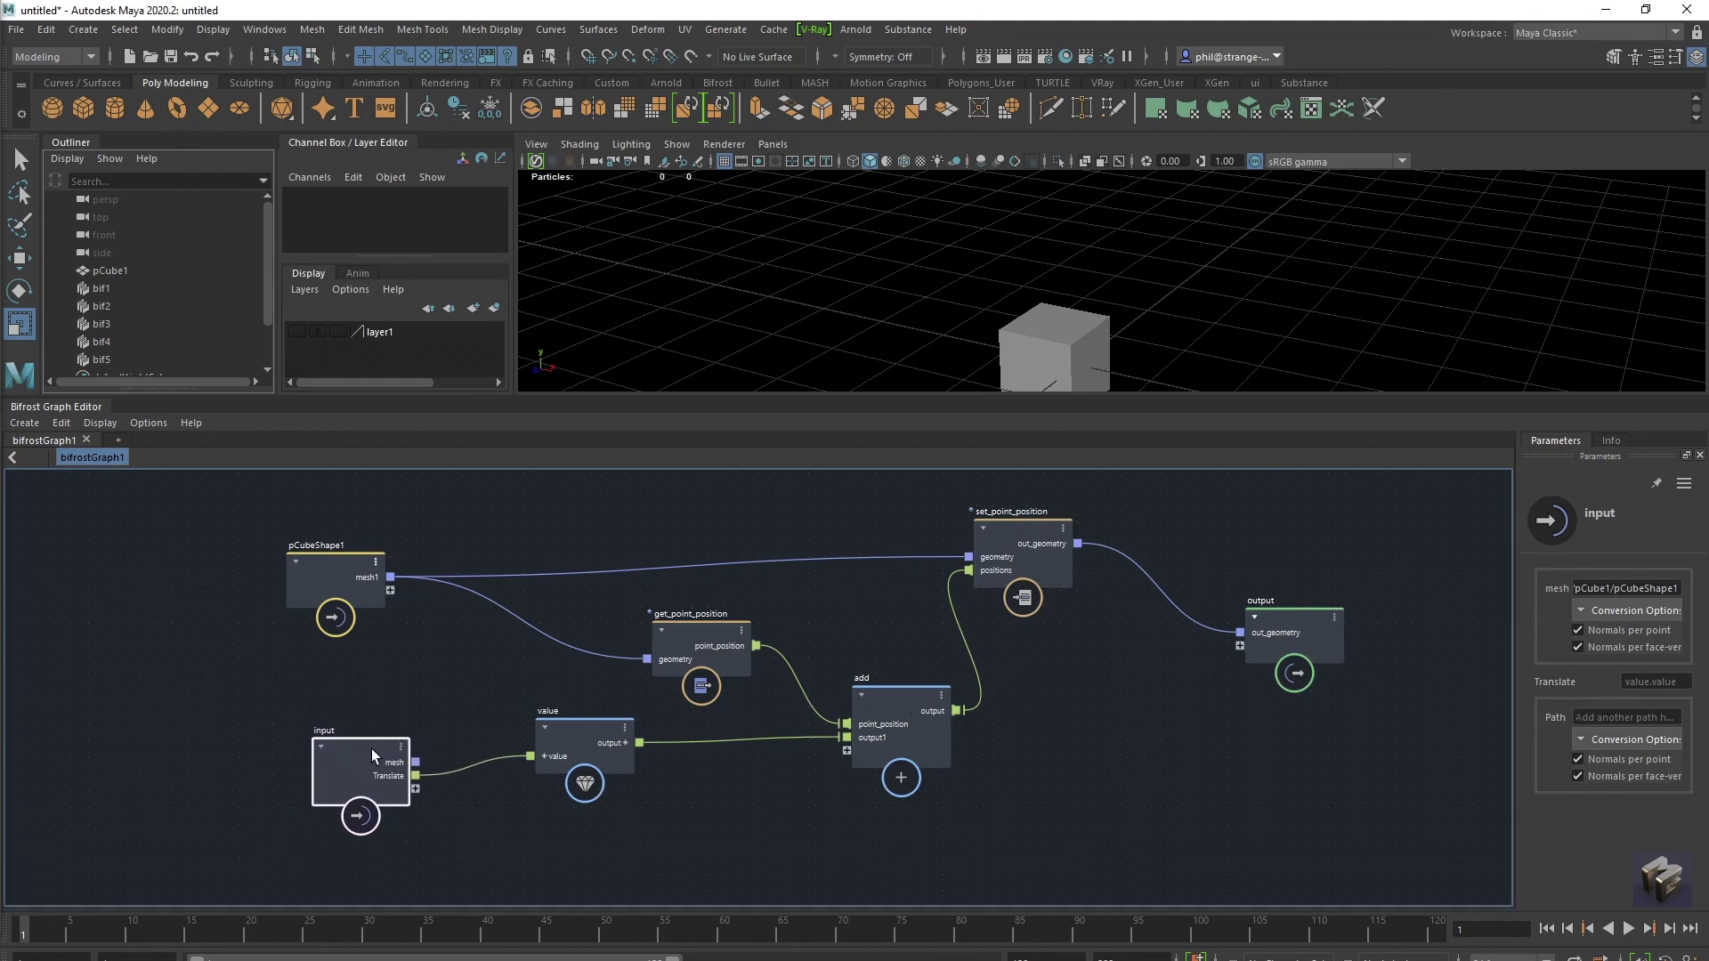
left_click_drag(579, 737, 593, 721)
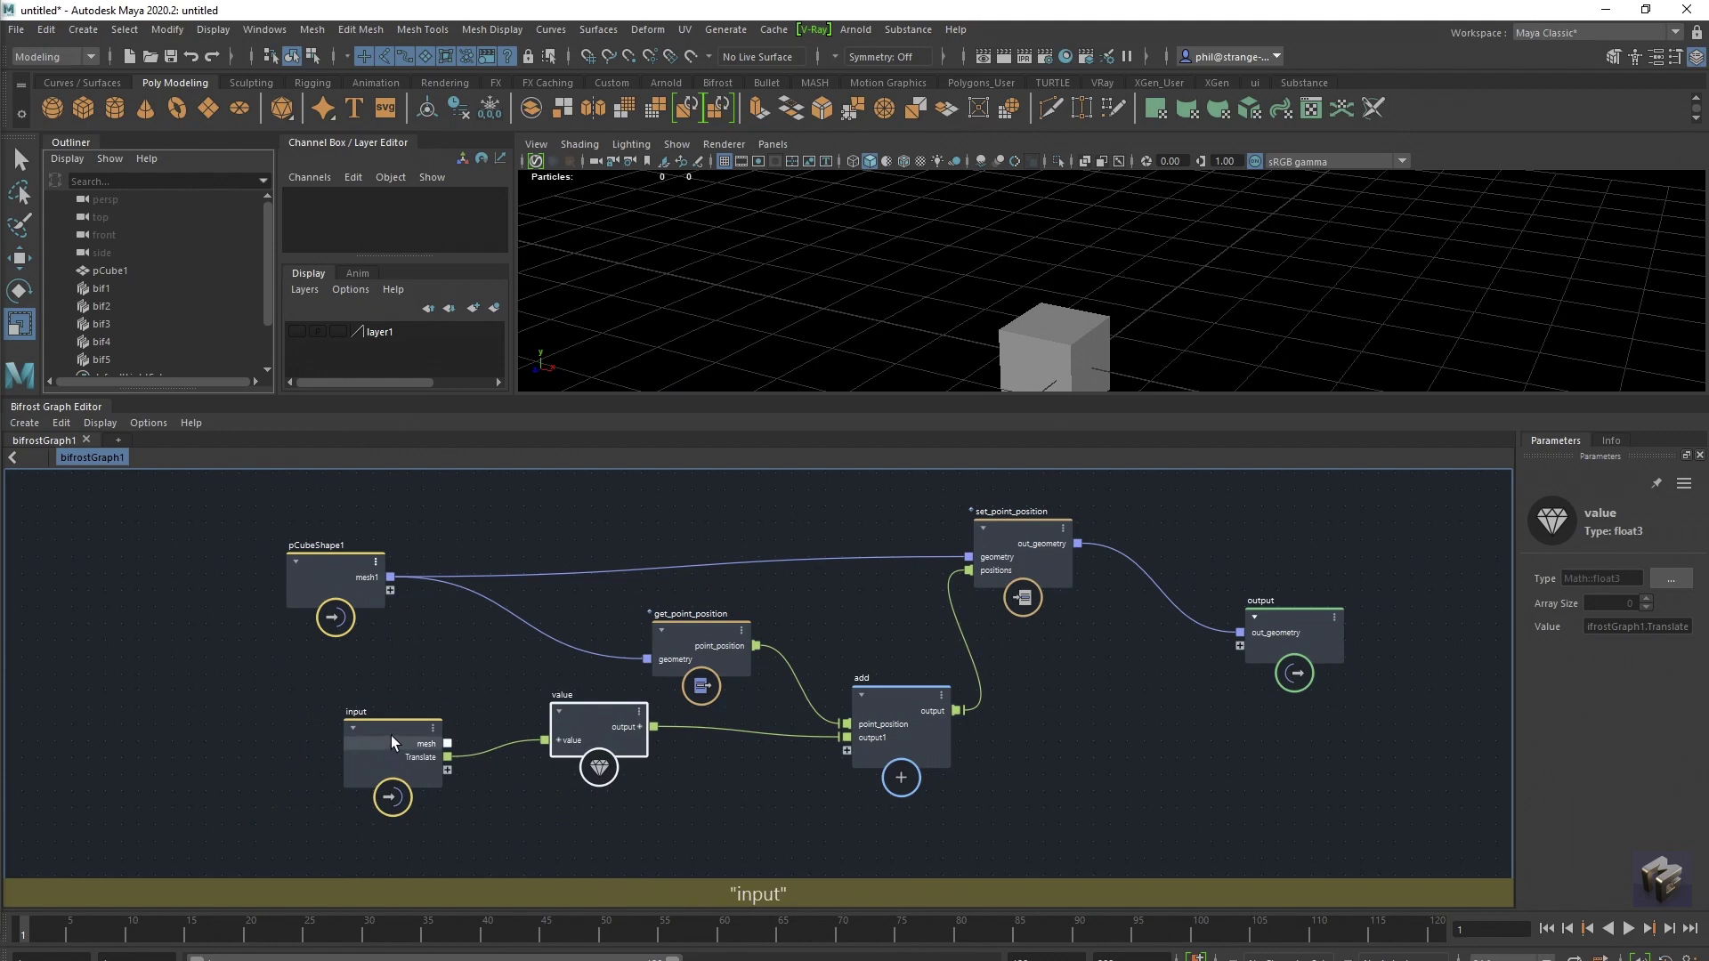
left_click_drag(392, 736, 382, 746)
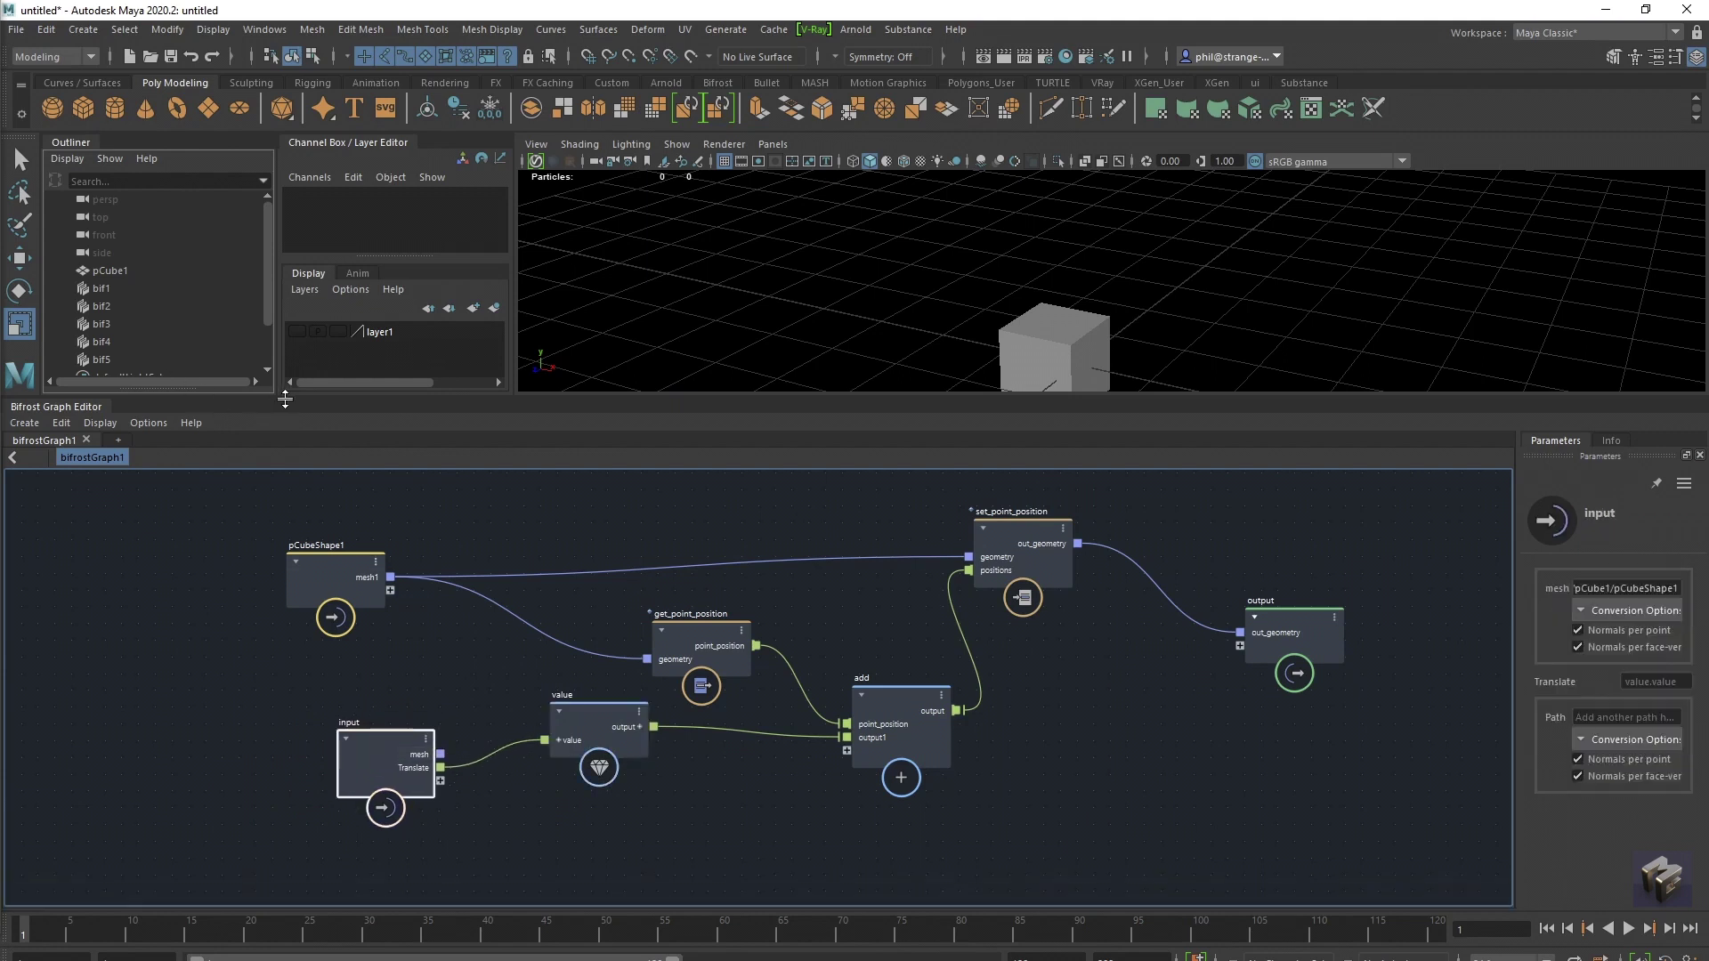
Step: Select bifrostGraph1, test sliding the cube along X, and set its Translatex to 0
left_click_drag(281, 398, 267, 557)
left_click(124, 413)
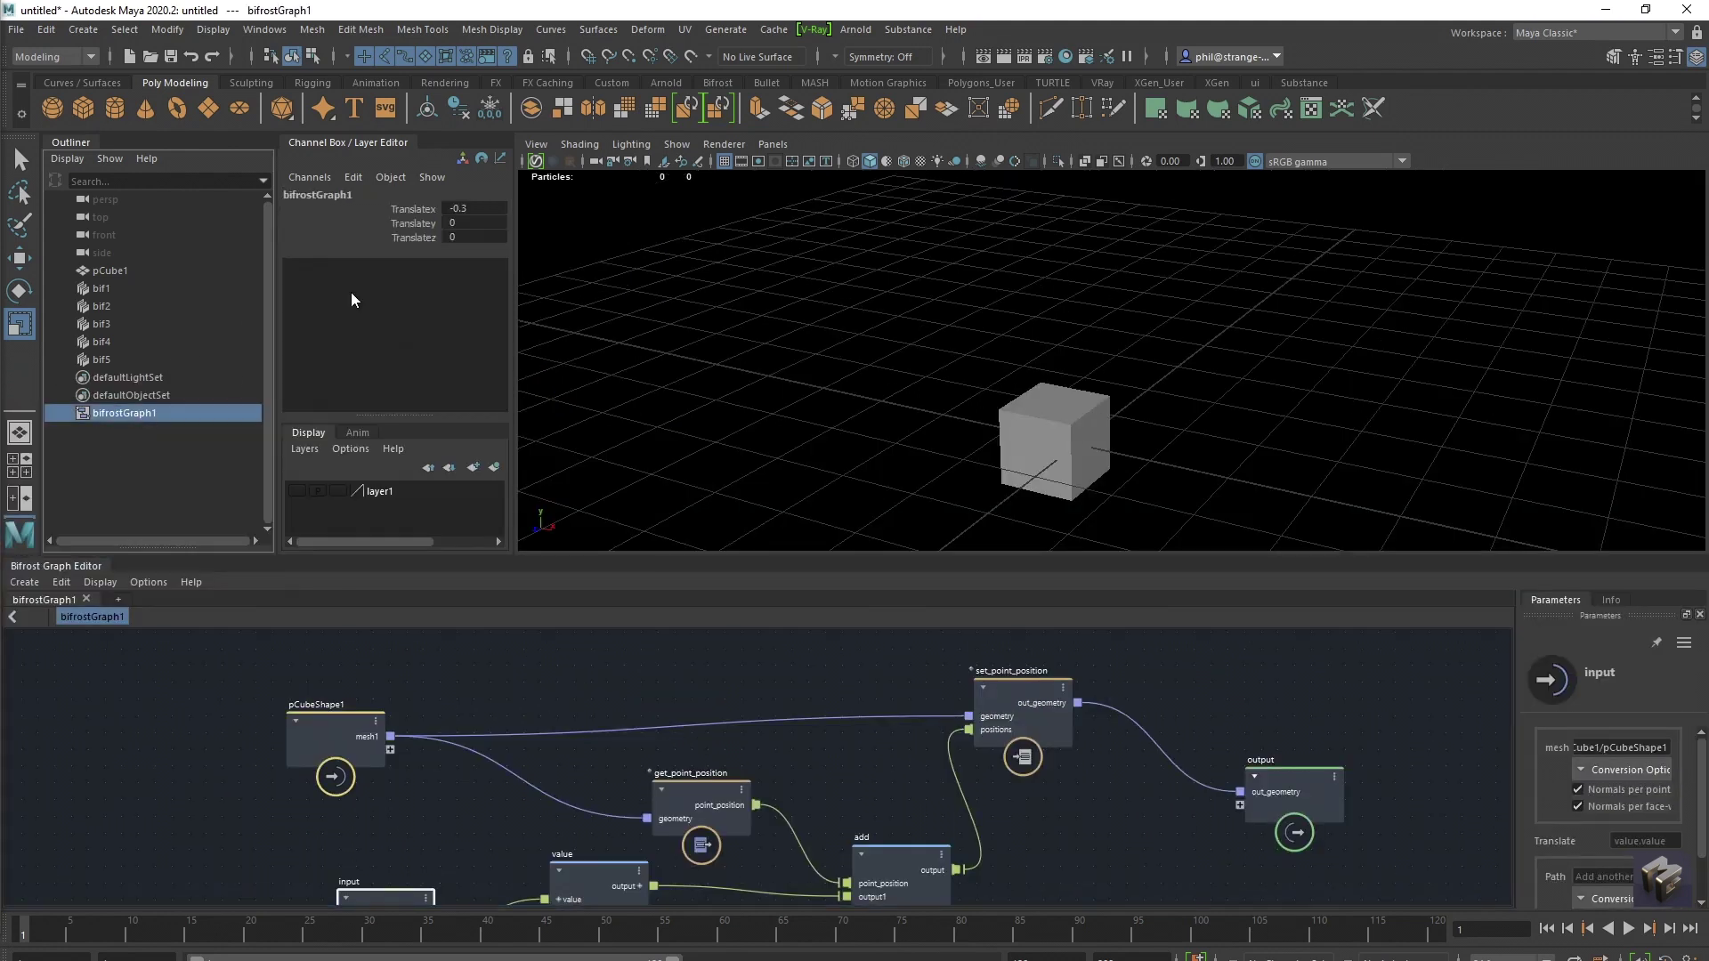
left_click(400, 209)
middle_click_drag(780, 315, 770, 311)
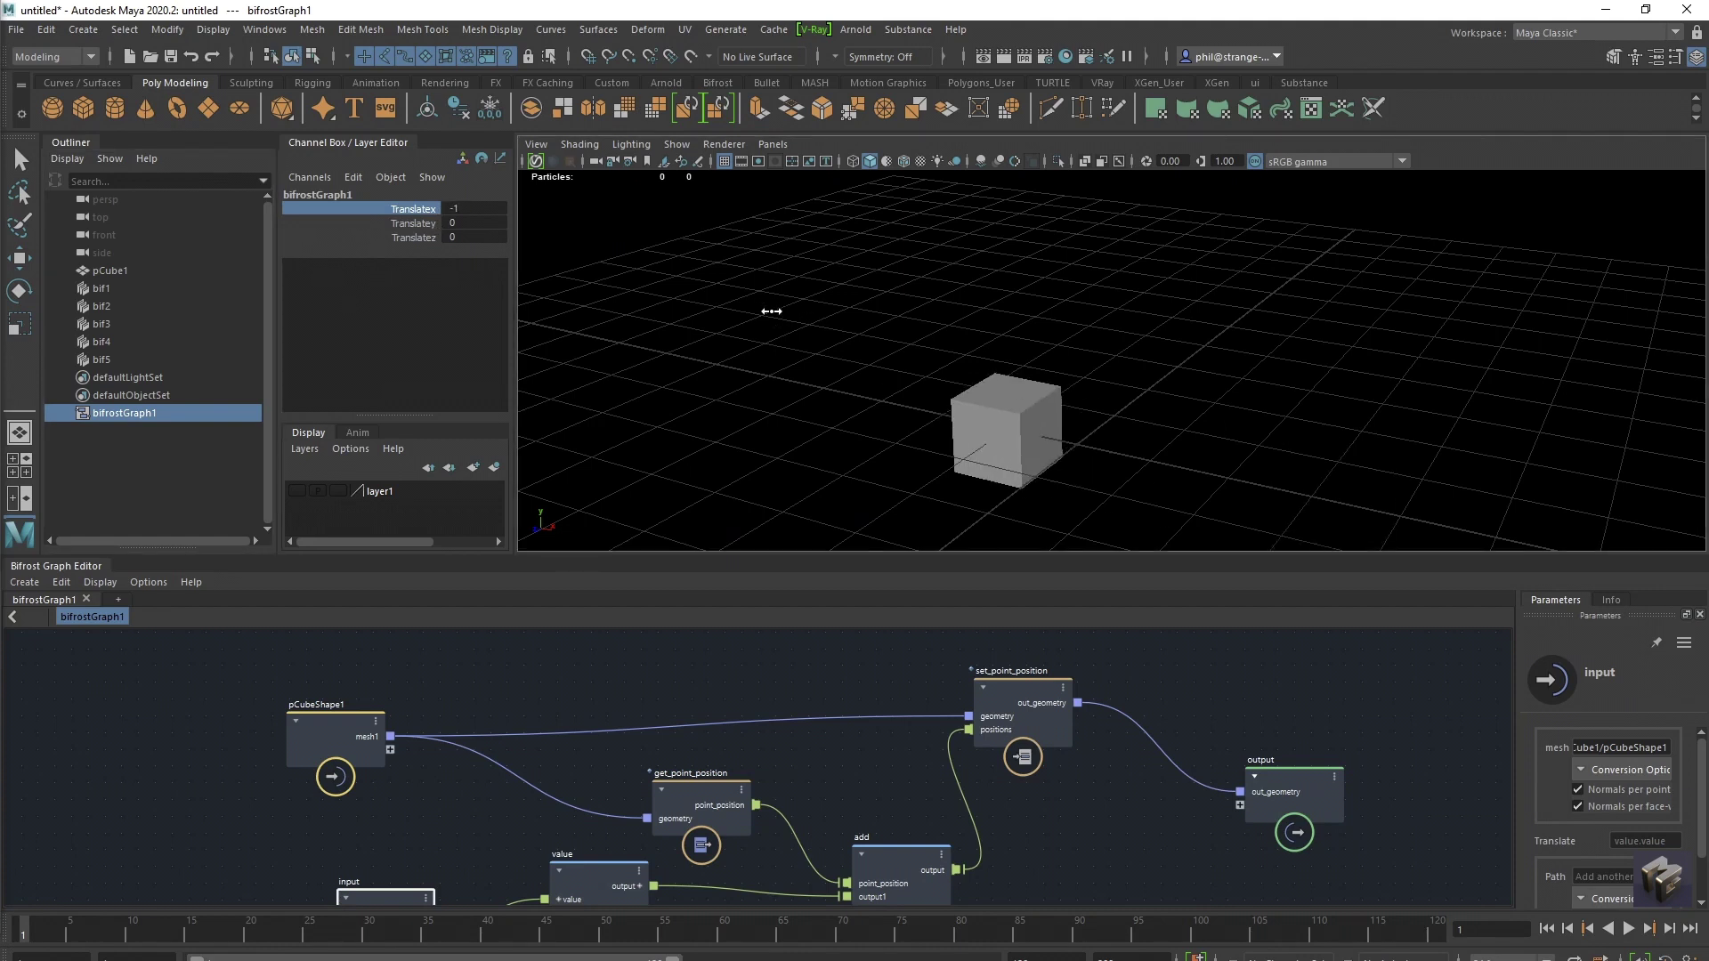
left_click(471, 208)
type("0")
key("Return")
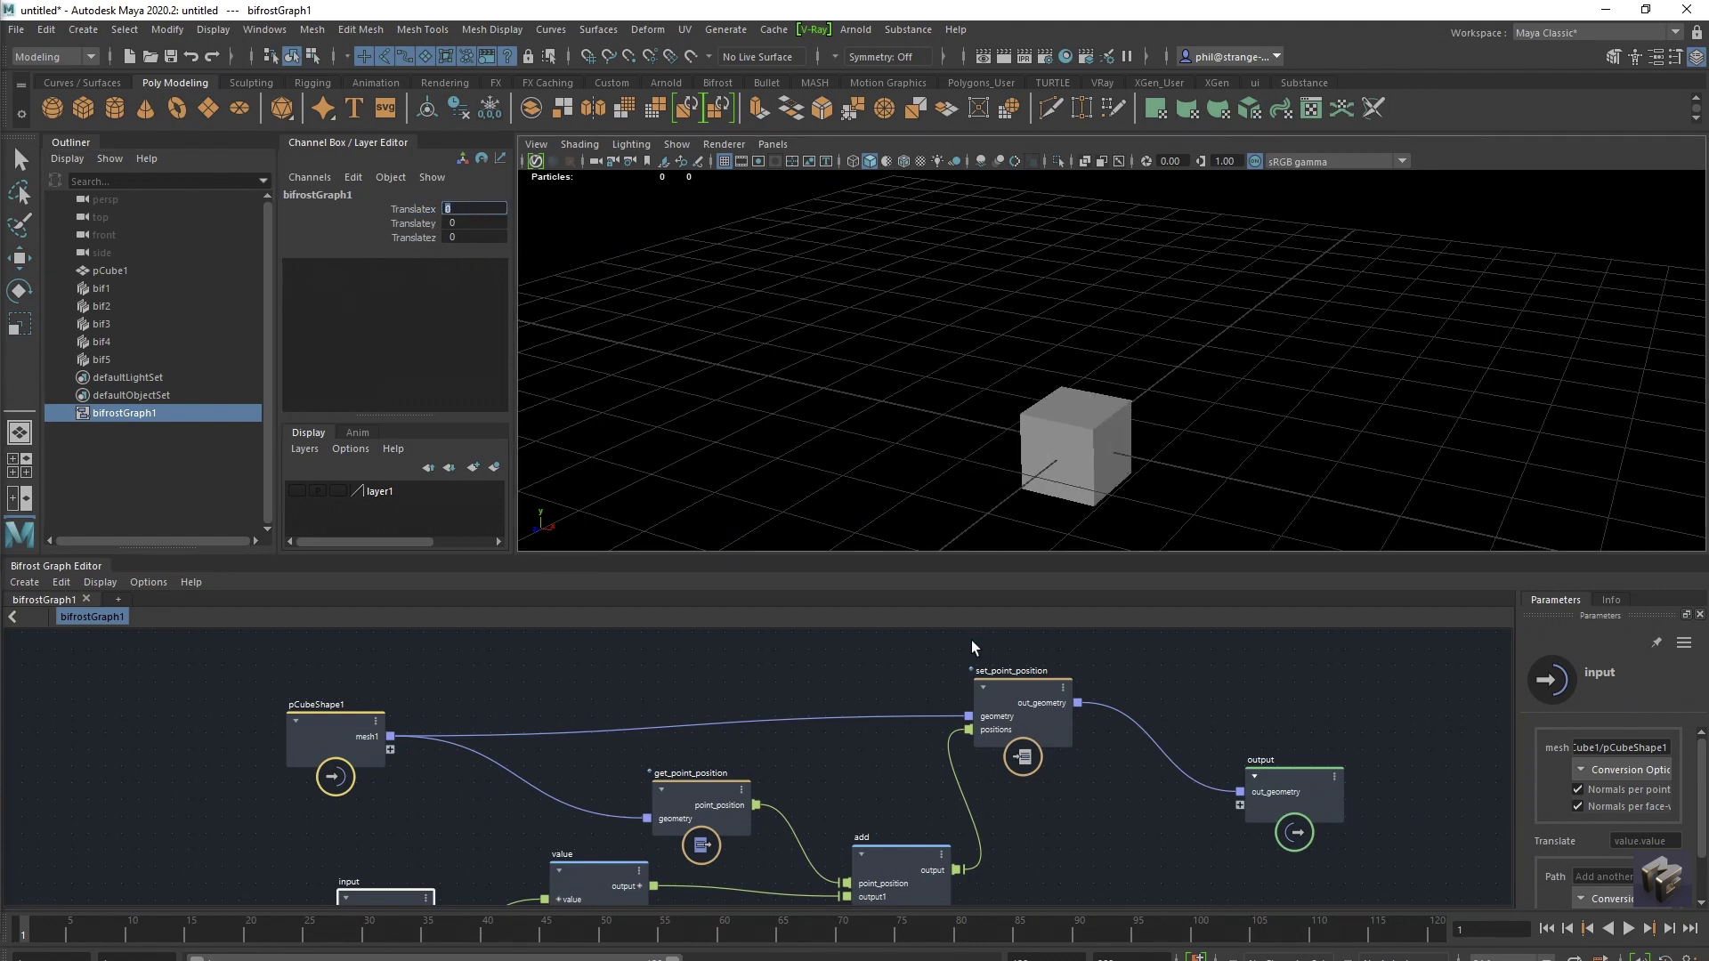
left_click_drag(910, 557, 906, 455)
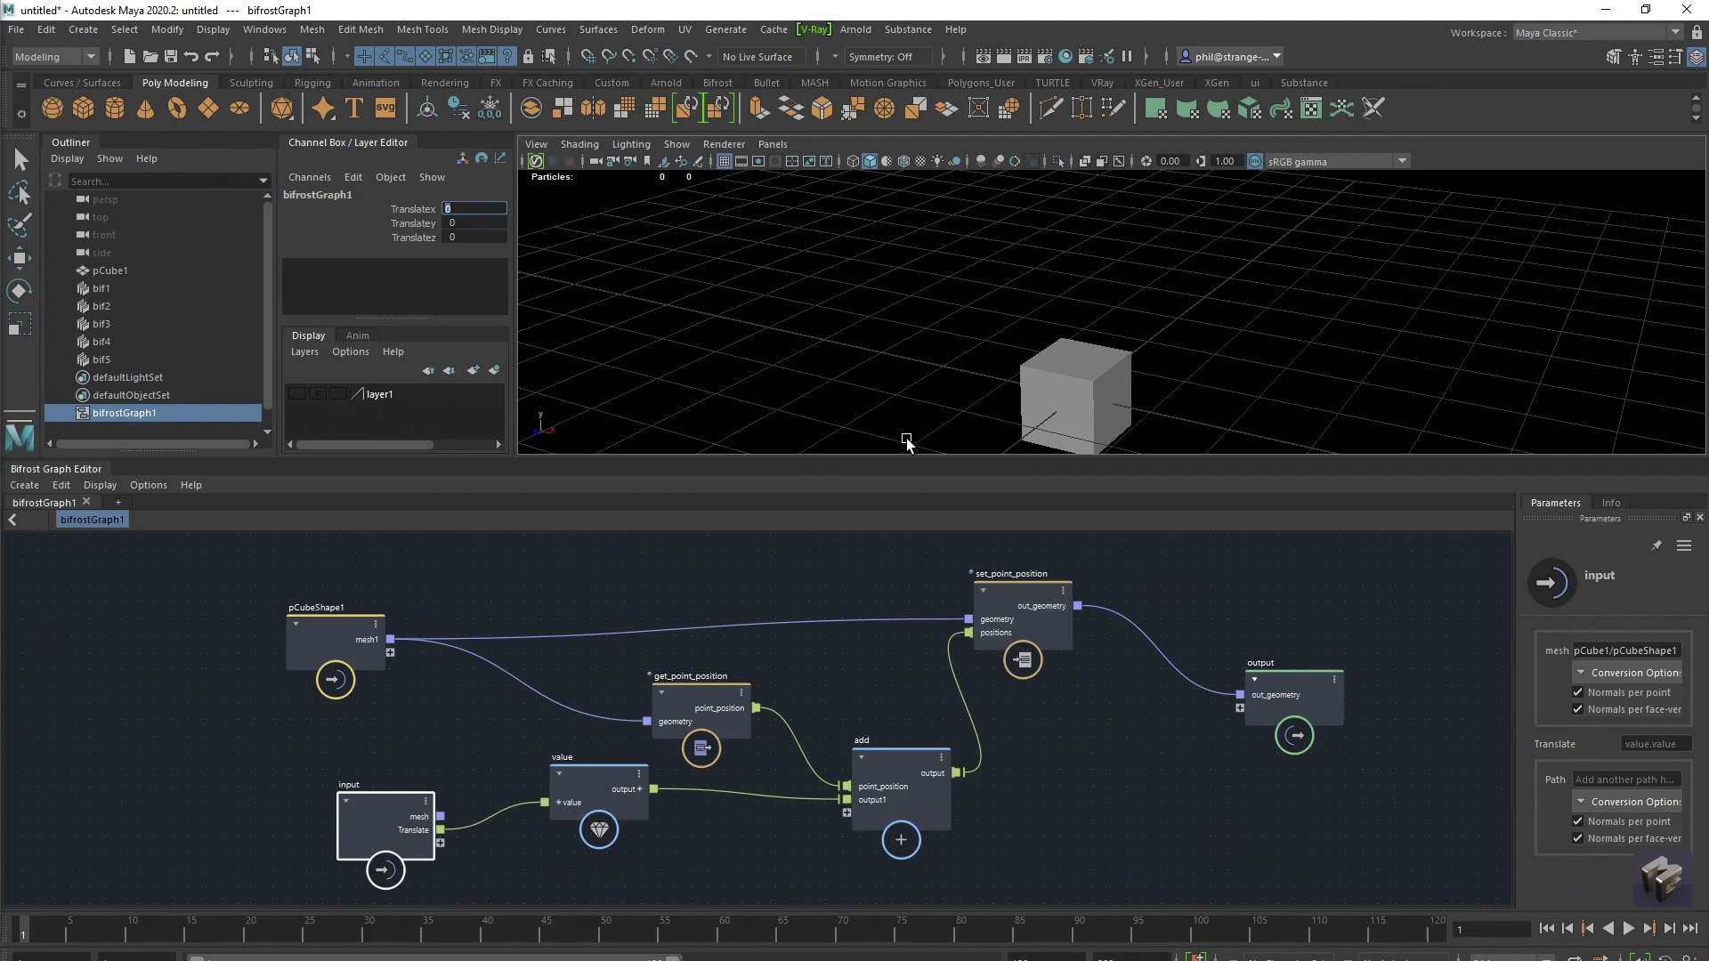
Step: Create a polygon sphere, scale it to about 0.65 and move it to about 2.2 on Z
right_click_drag(1235, 289, 1166, 317, "alt")
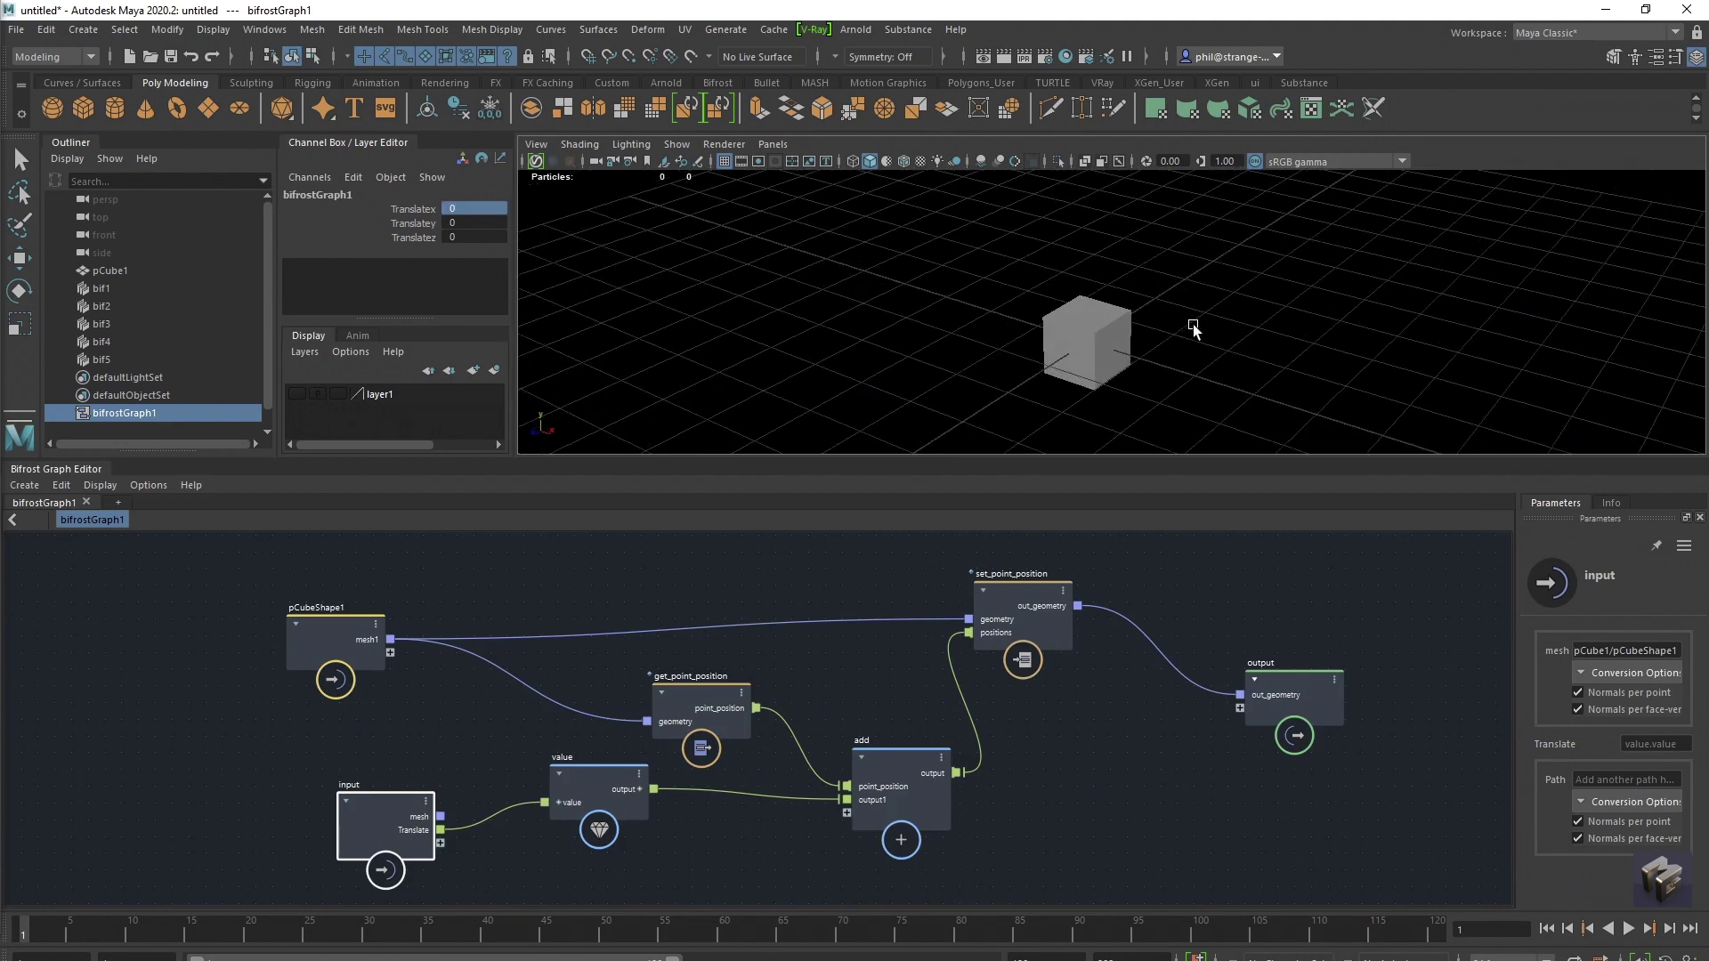
left_click(52, 108)
key("r")
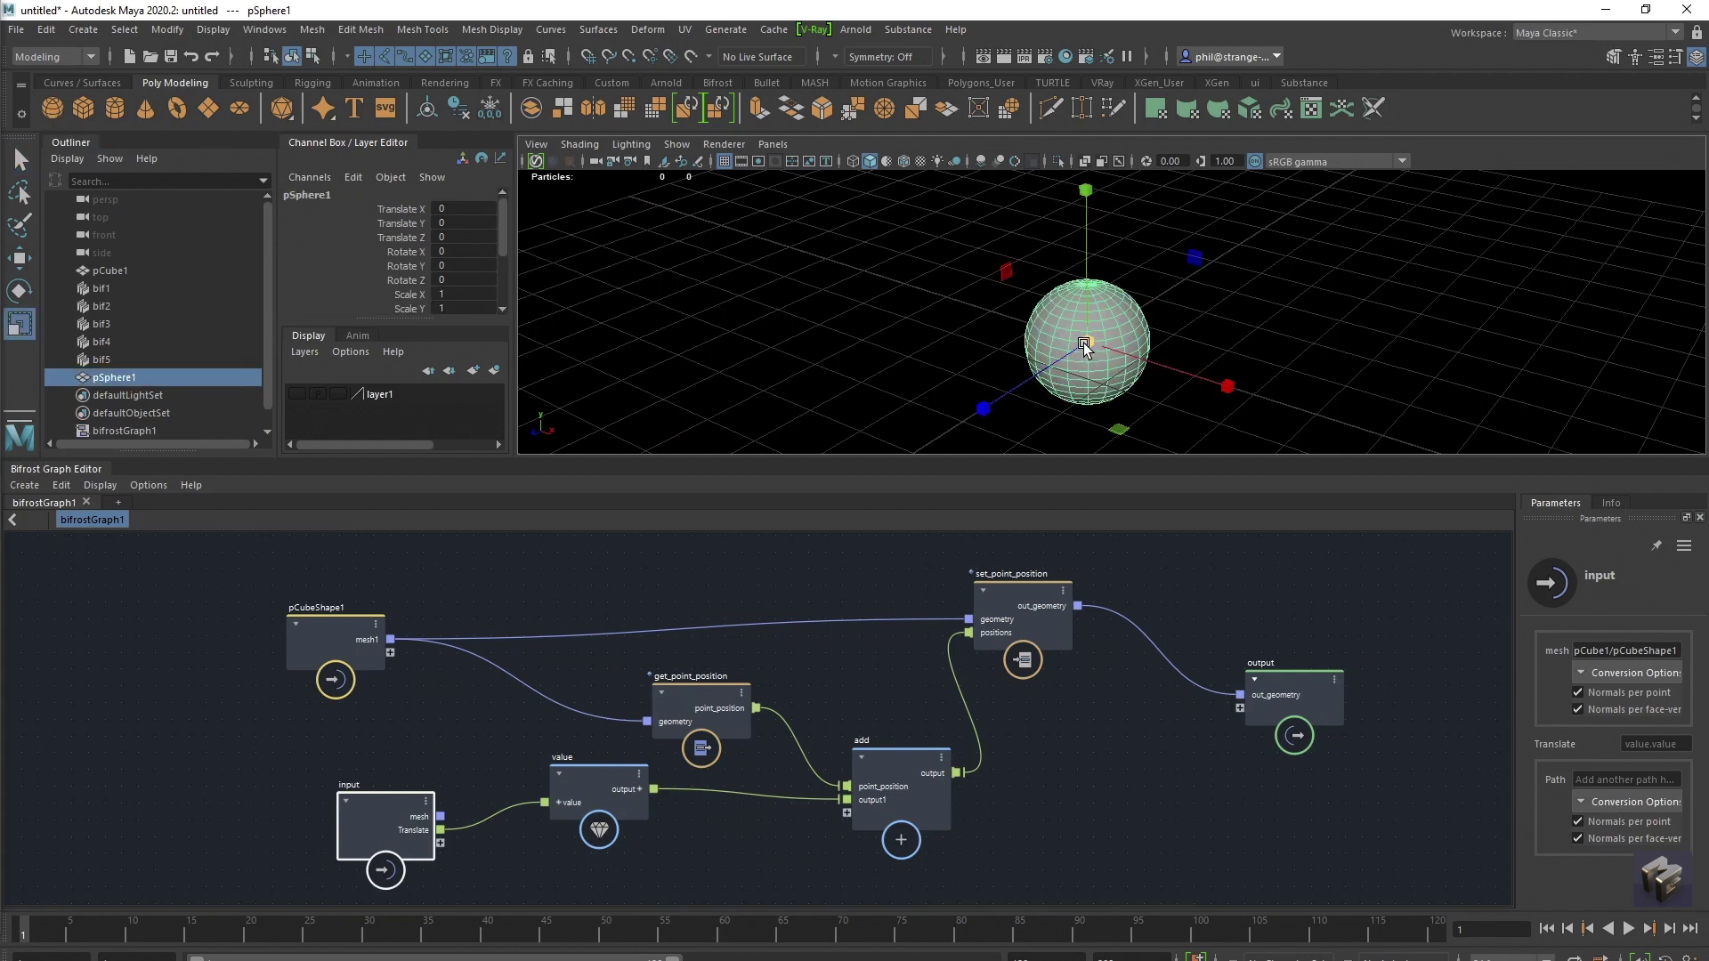
left_click_drag(1084, 343, 958, 417)
key("w")
Step: Create a polygon cylinder, move it to about -2.9 on Z and scale it to about 0.54
left_click(115, 108)
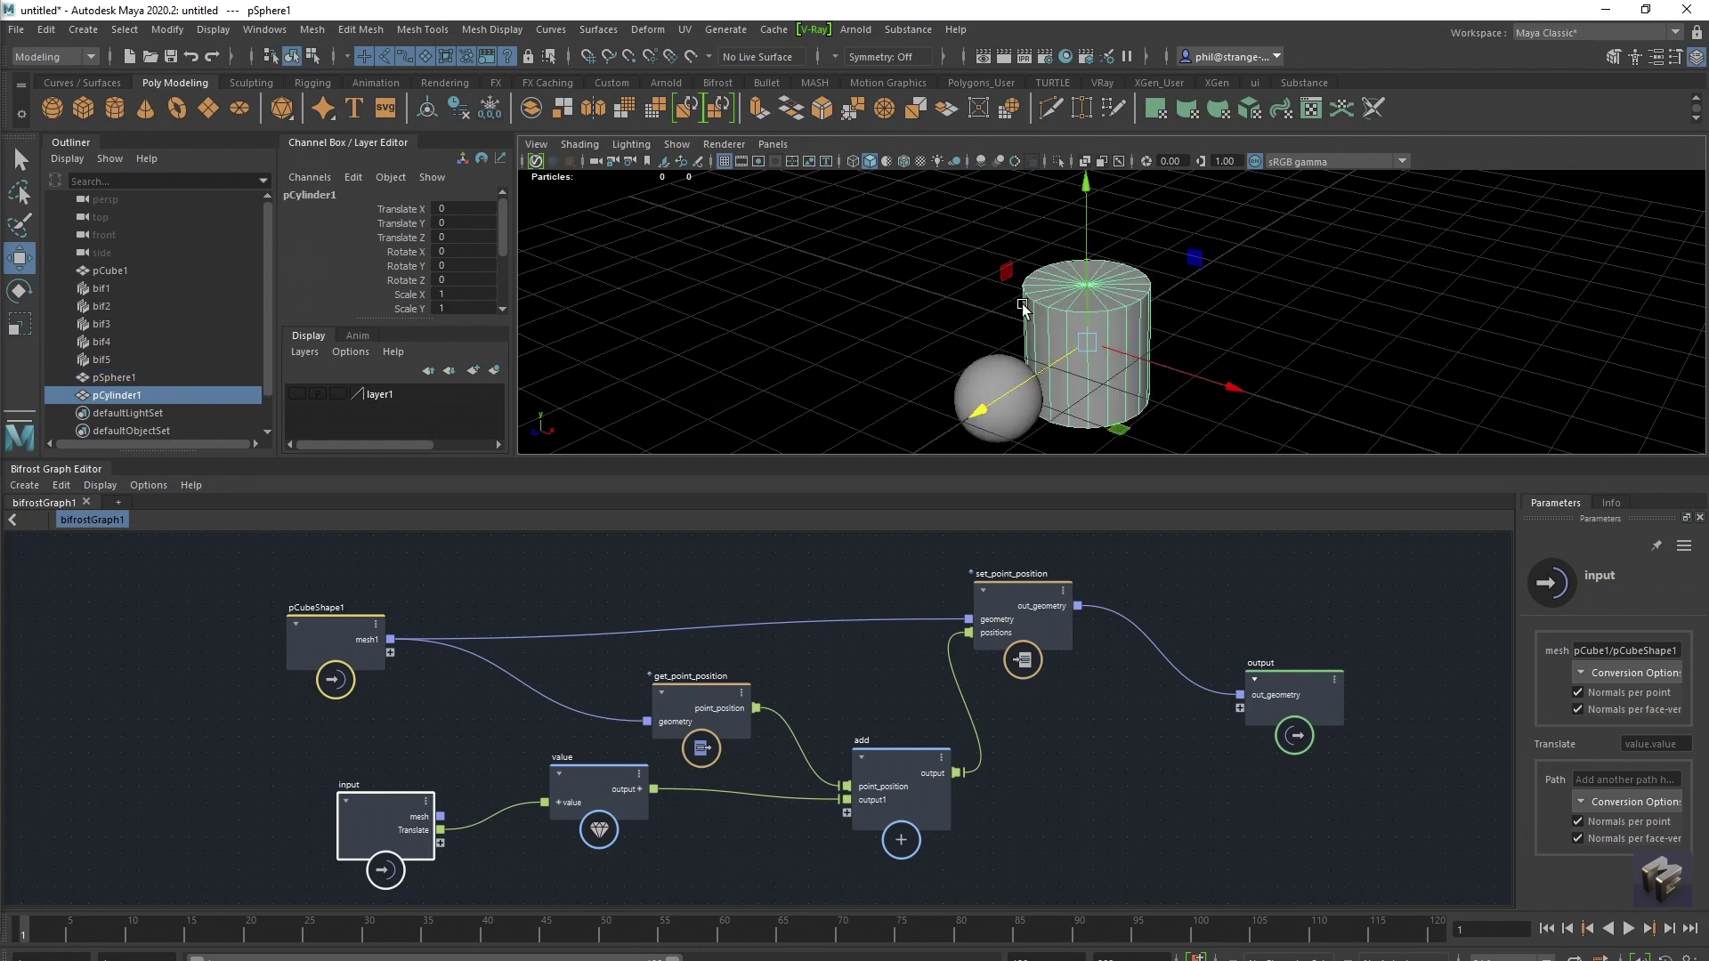
left_click_drag(1029, 368, 1166, 286)
key("r")
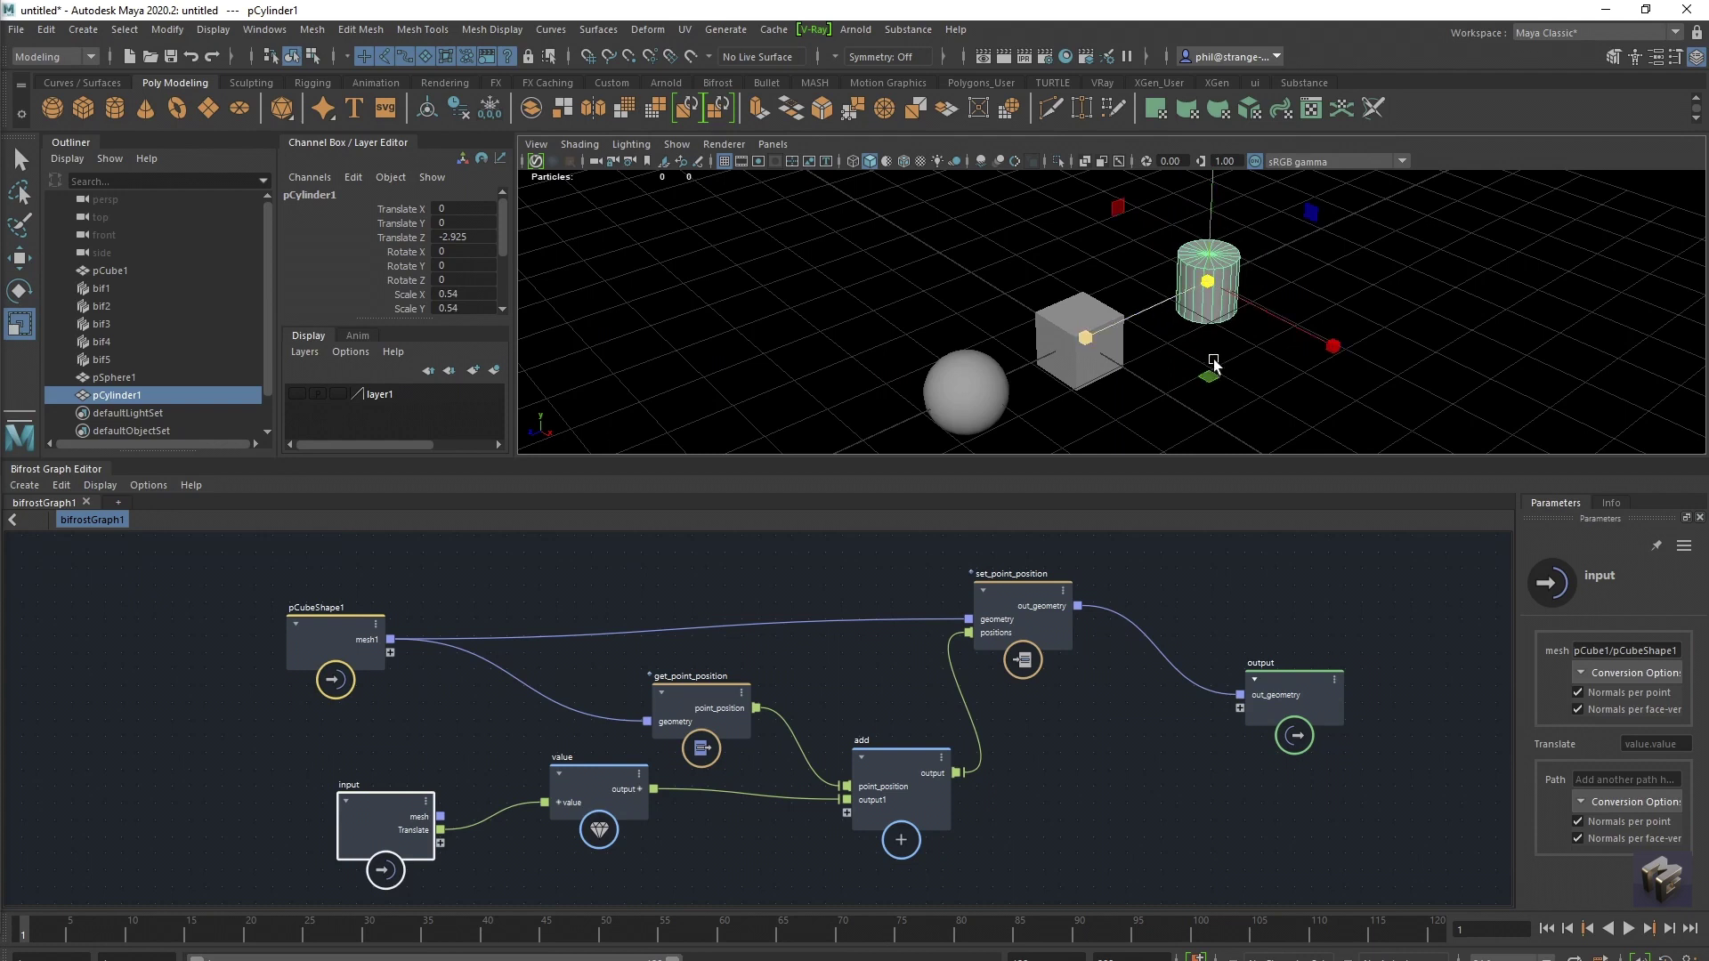
Step: Create a polygon torus, raise it to about 1.48 on Y and scale it to about 0.73
left_click_drag(1157, 374, 1024, 367, "alt")
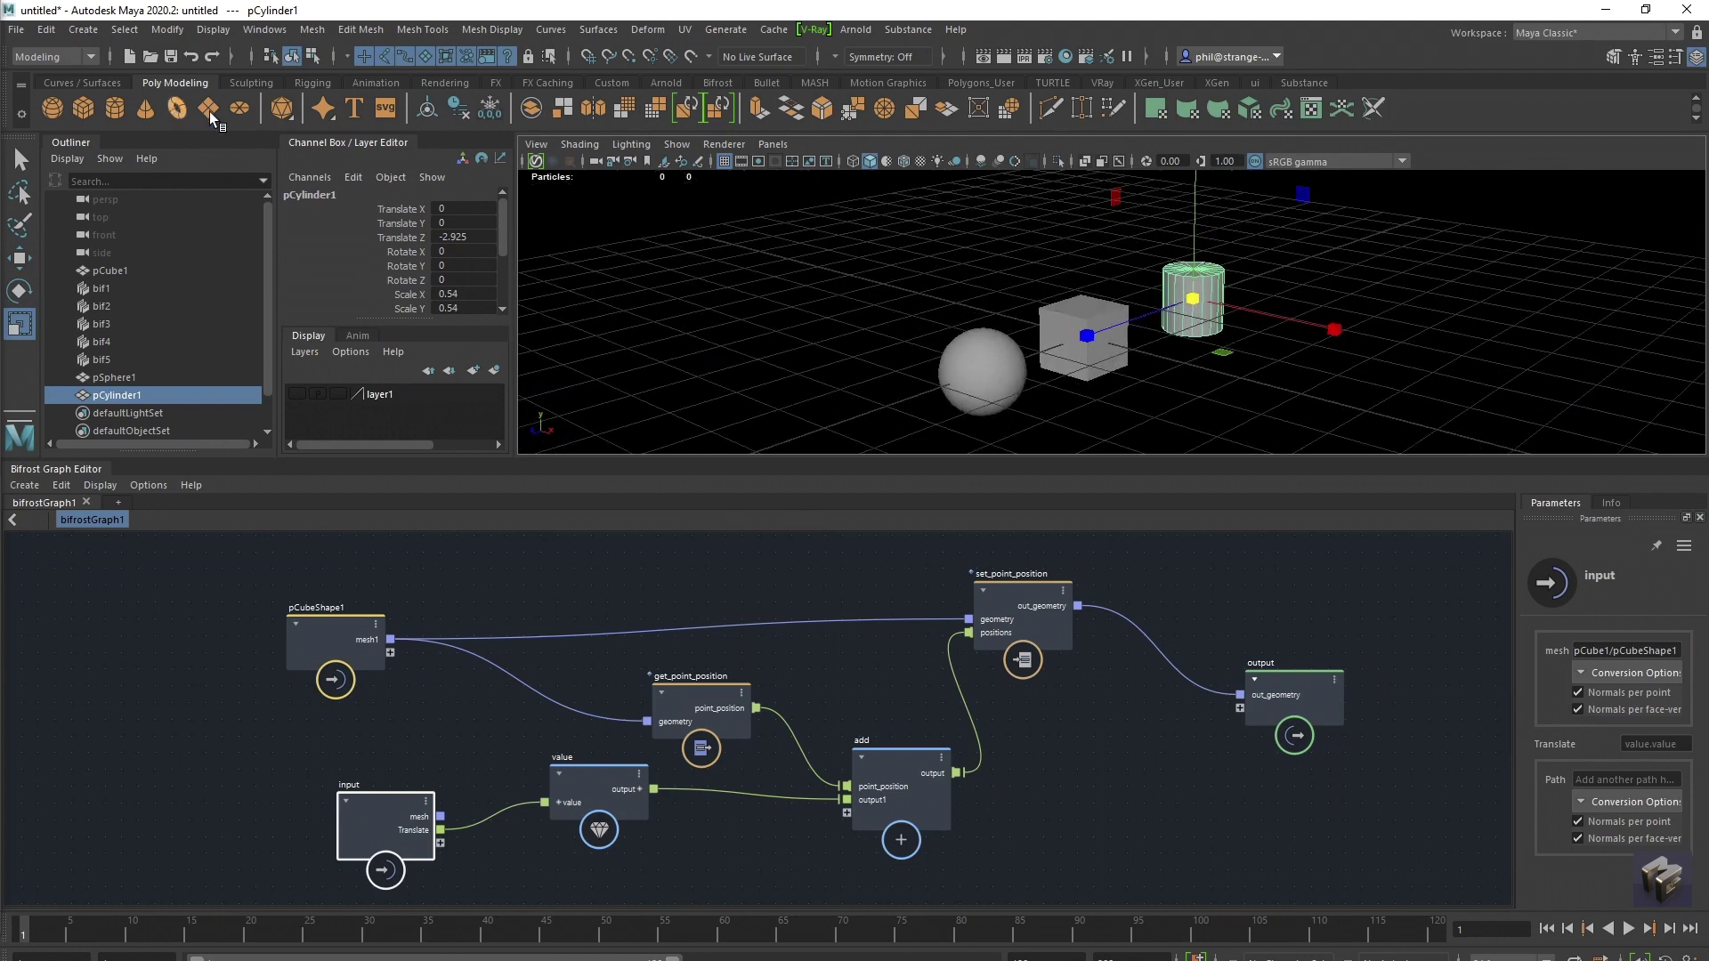
left_click(177, 107)
left_click_drag(1115, 400, 1122, 379, "alt")
key("w")
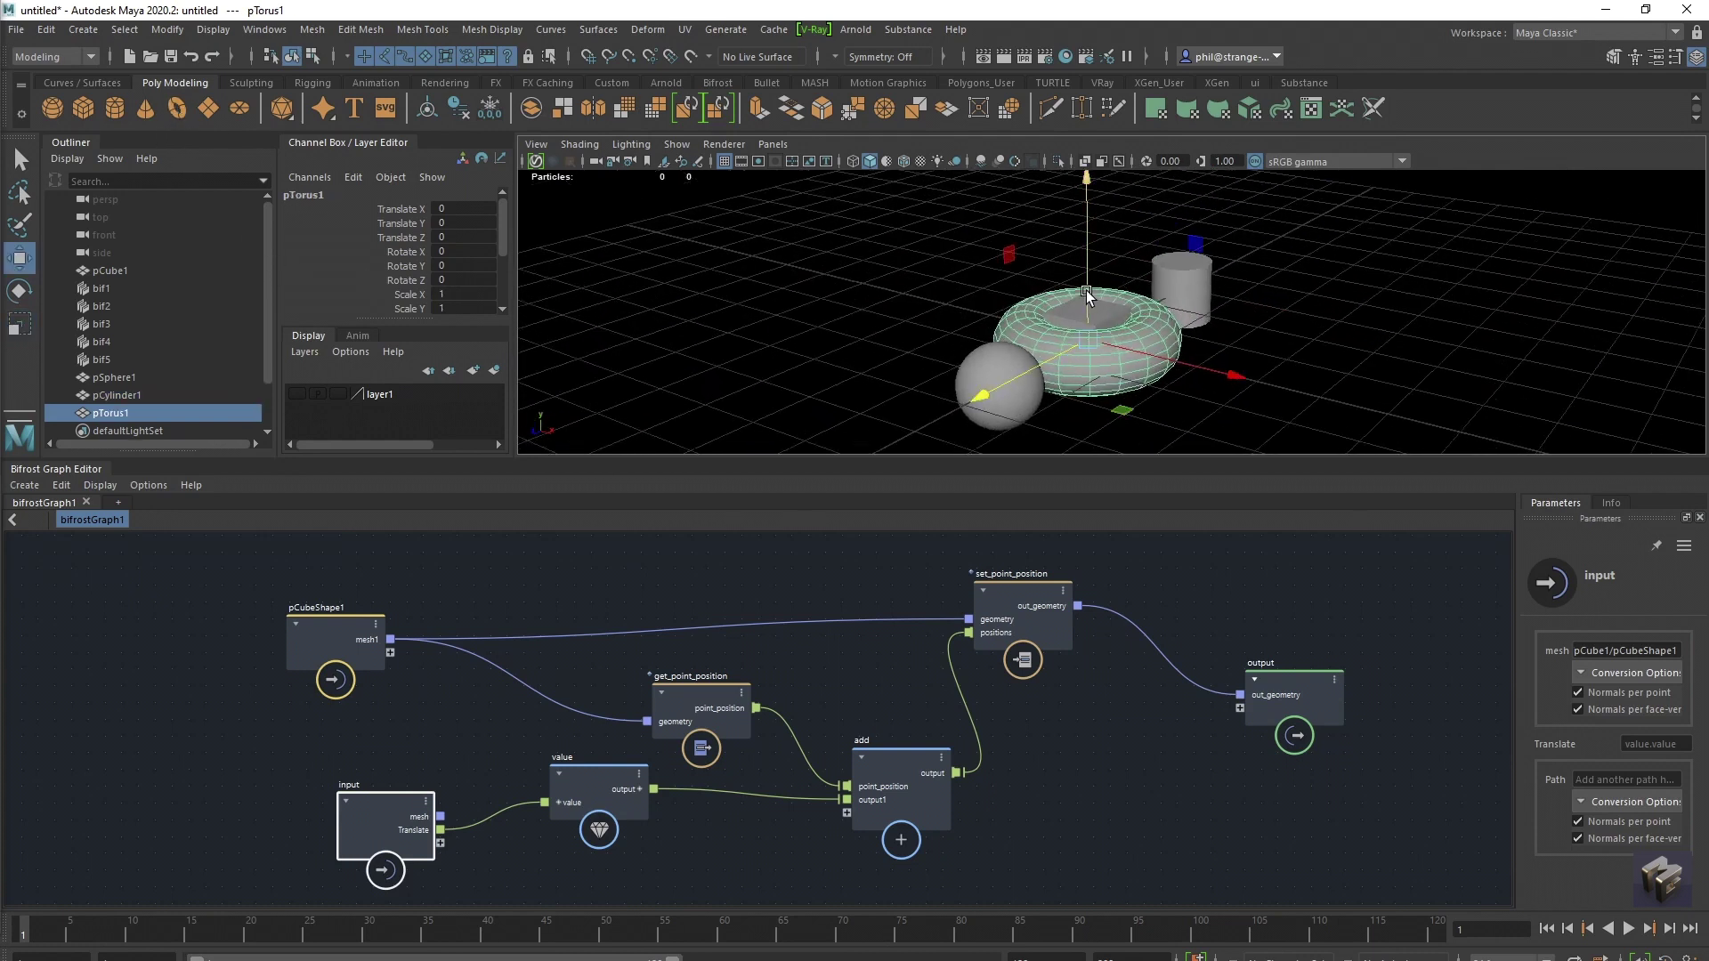
left_click_drag(1088, 303, 1056, 266)
key("r")
mouse_move(1229, 381)
left_mouse_down("alt")
mouse_move(1247, 362)
mouse_move(1145, 370)
mouse_move(1255, 374)
mouse_move(1240, 377)
left_mouse_up("alt")
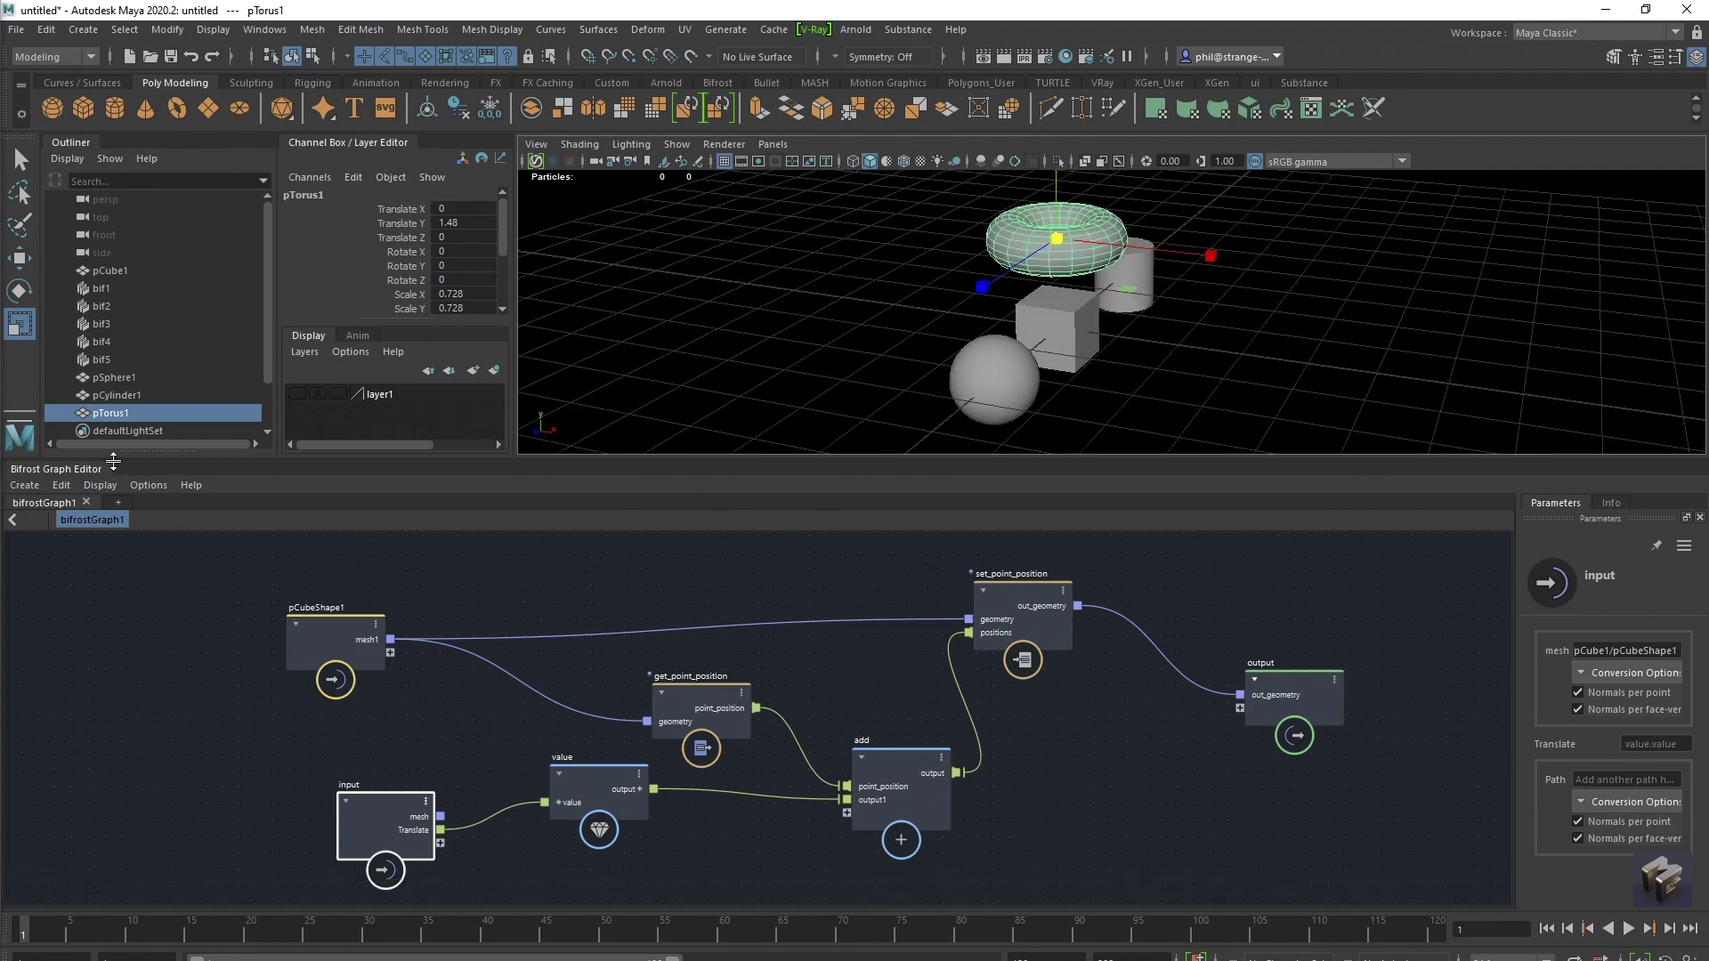
Step: Add pSphere1, pCylinder1 and pTorus1 to the Bifrost graph as mesh input nodes
scroll(191, 355, "down", 1)
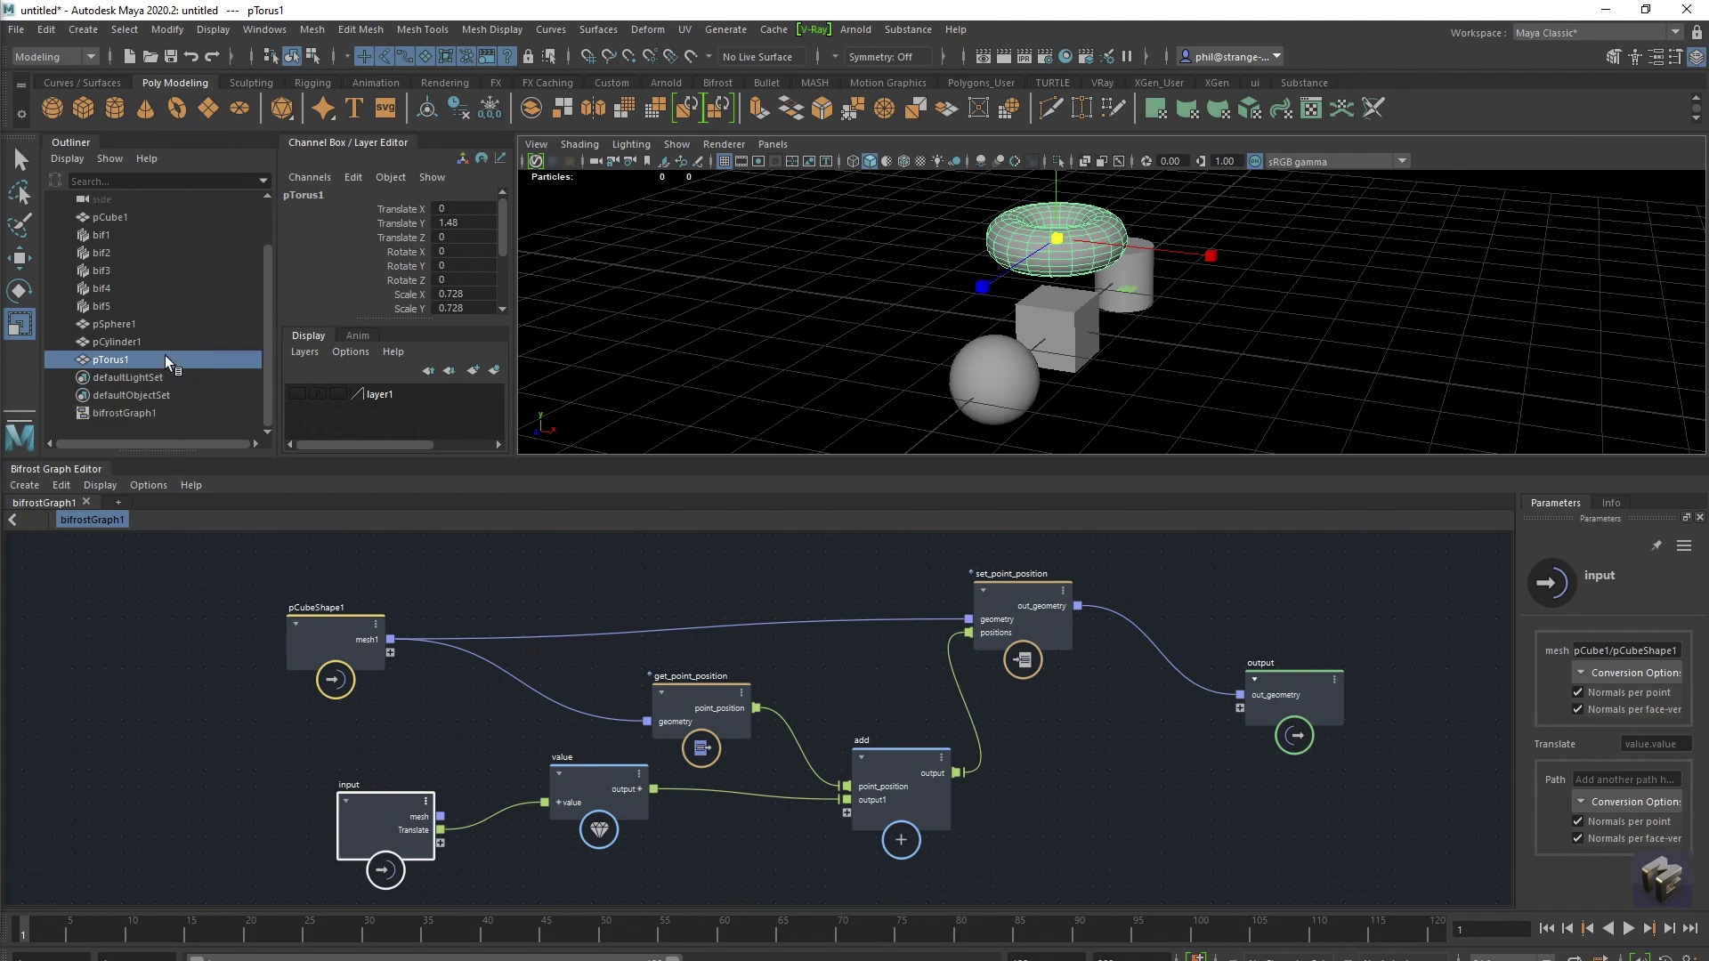
left_click(121, 324)
left_click_drag(123, 643, 122, 643)
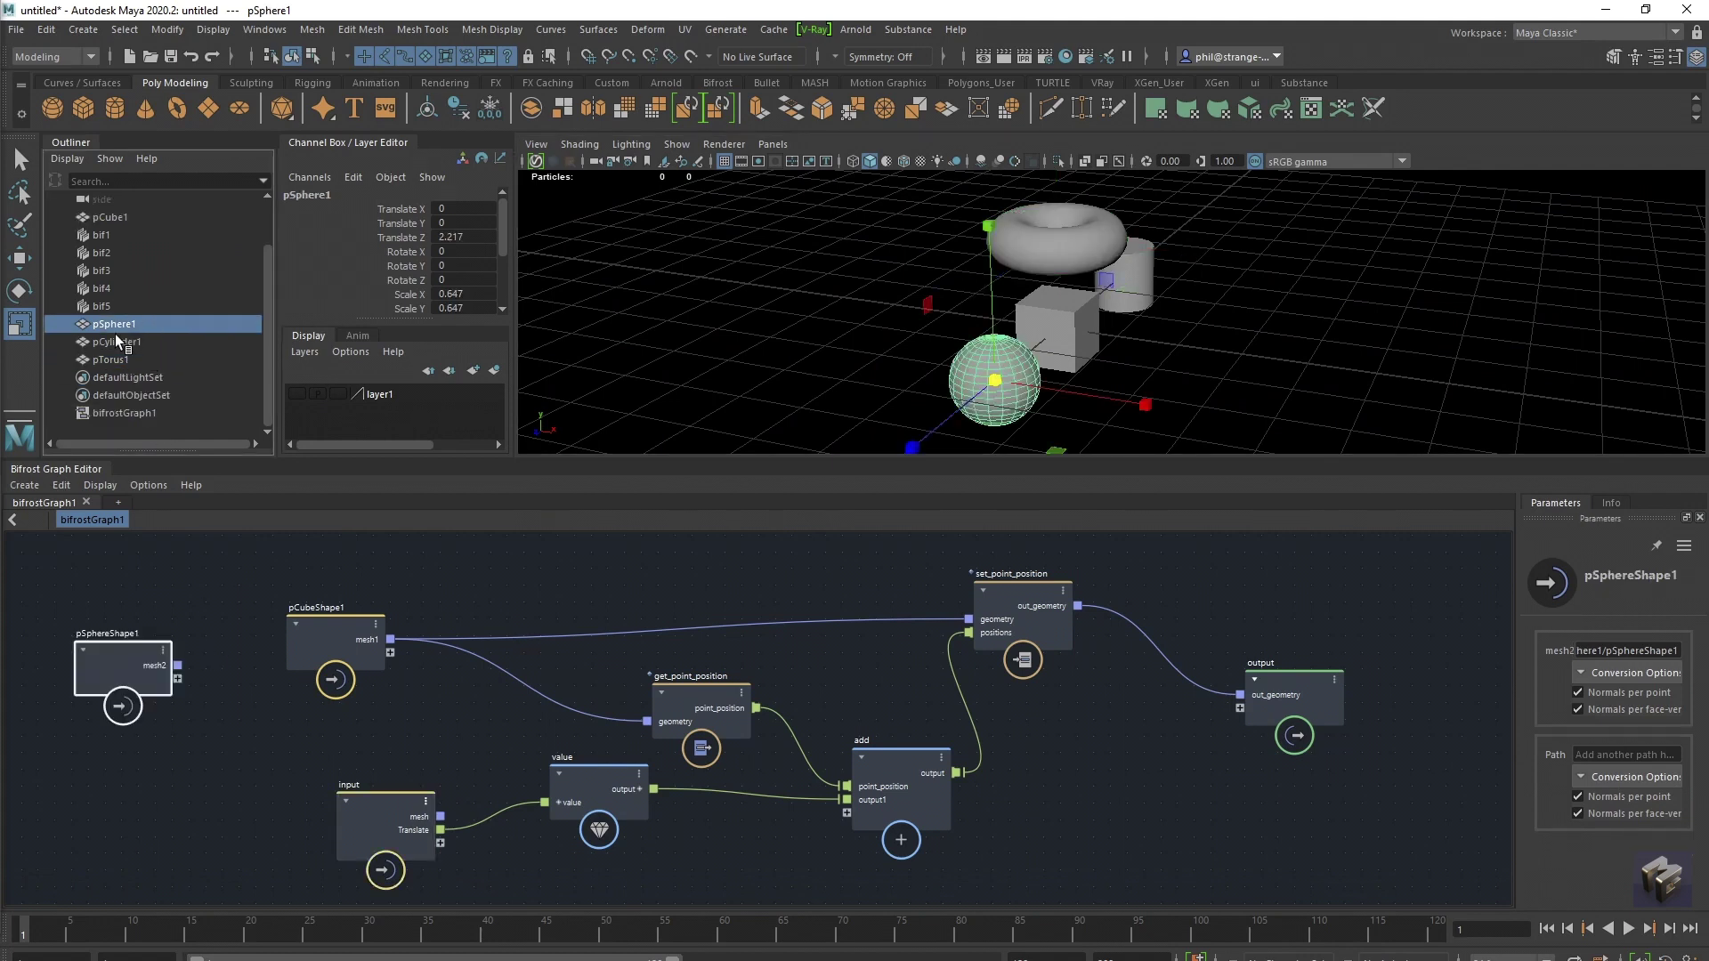
left_click(115, 342)
left_click_drag(115, 342, 214, 531)
left_click_drag(195, 766, 194, 763)
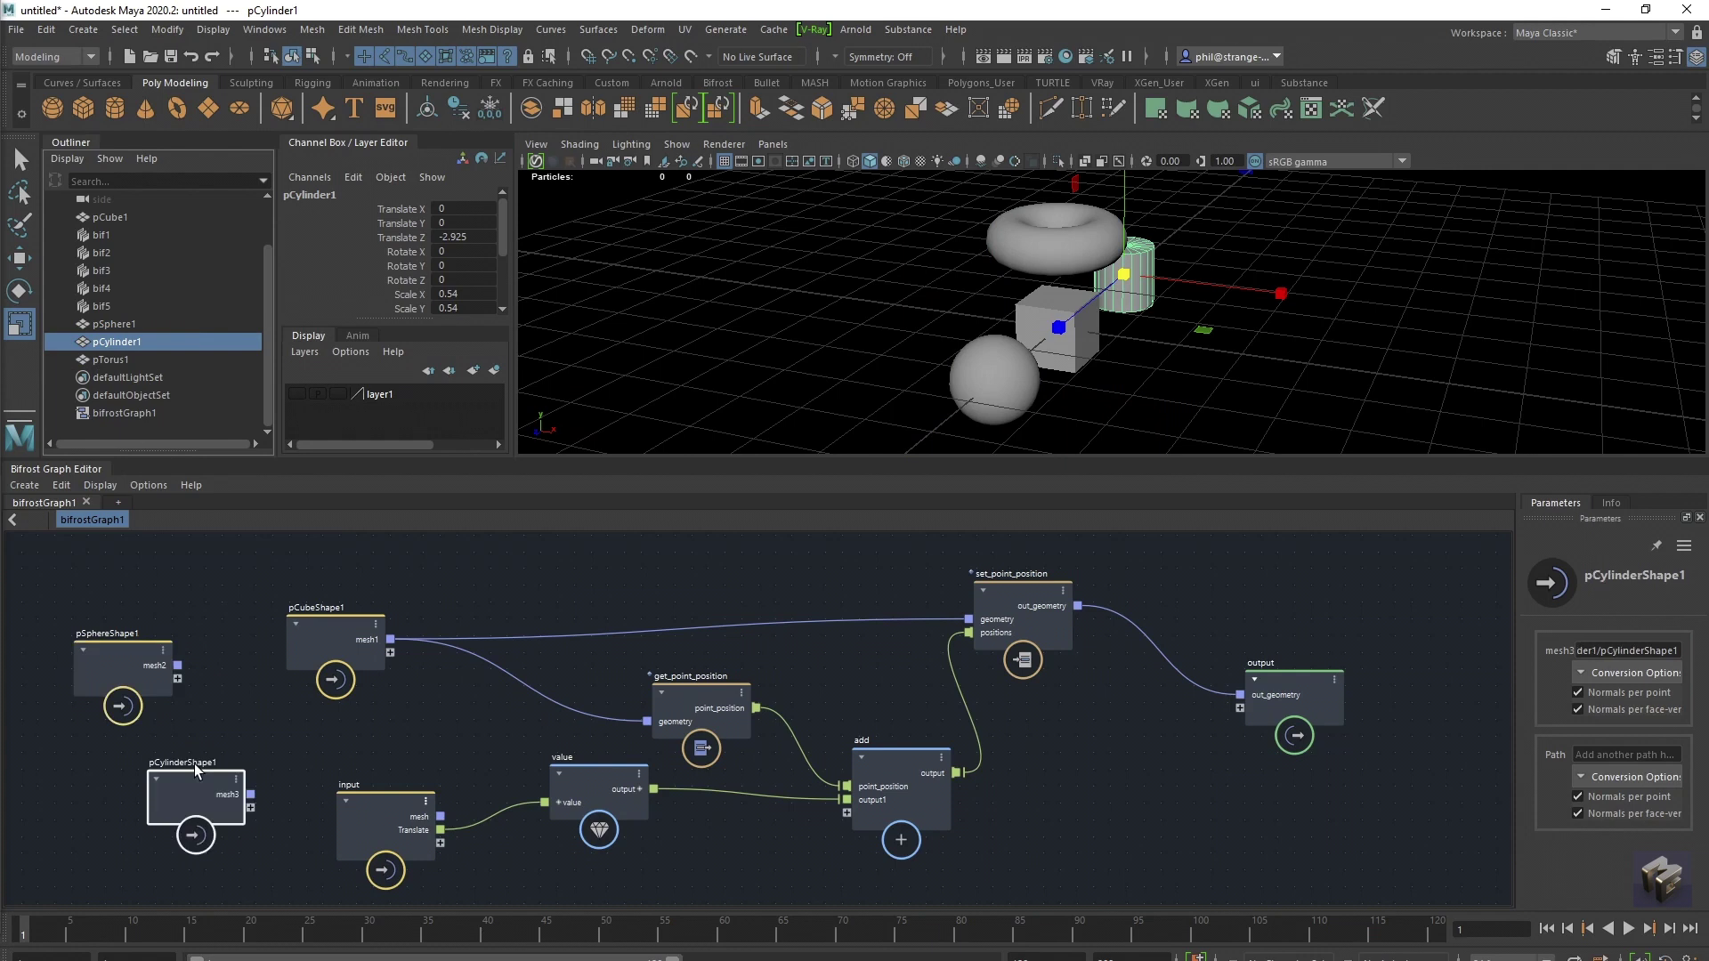
left_click(109, 360)
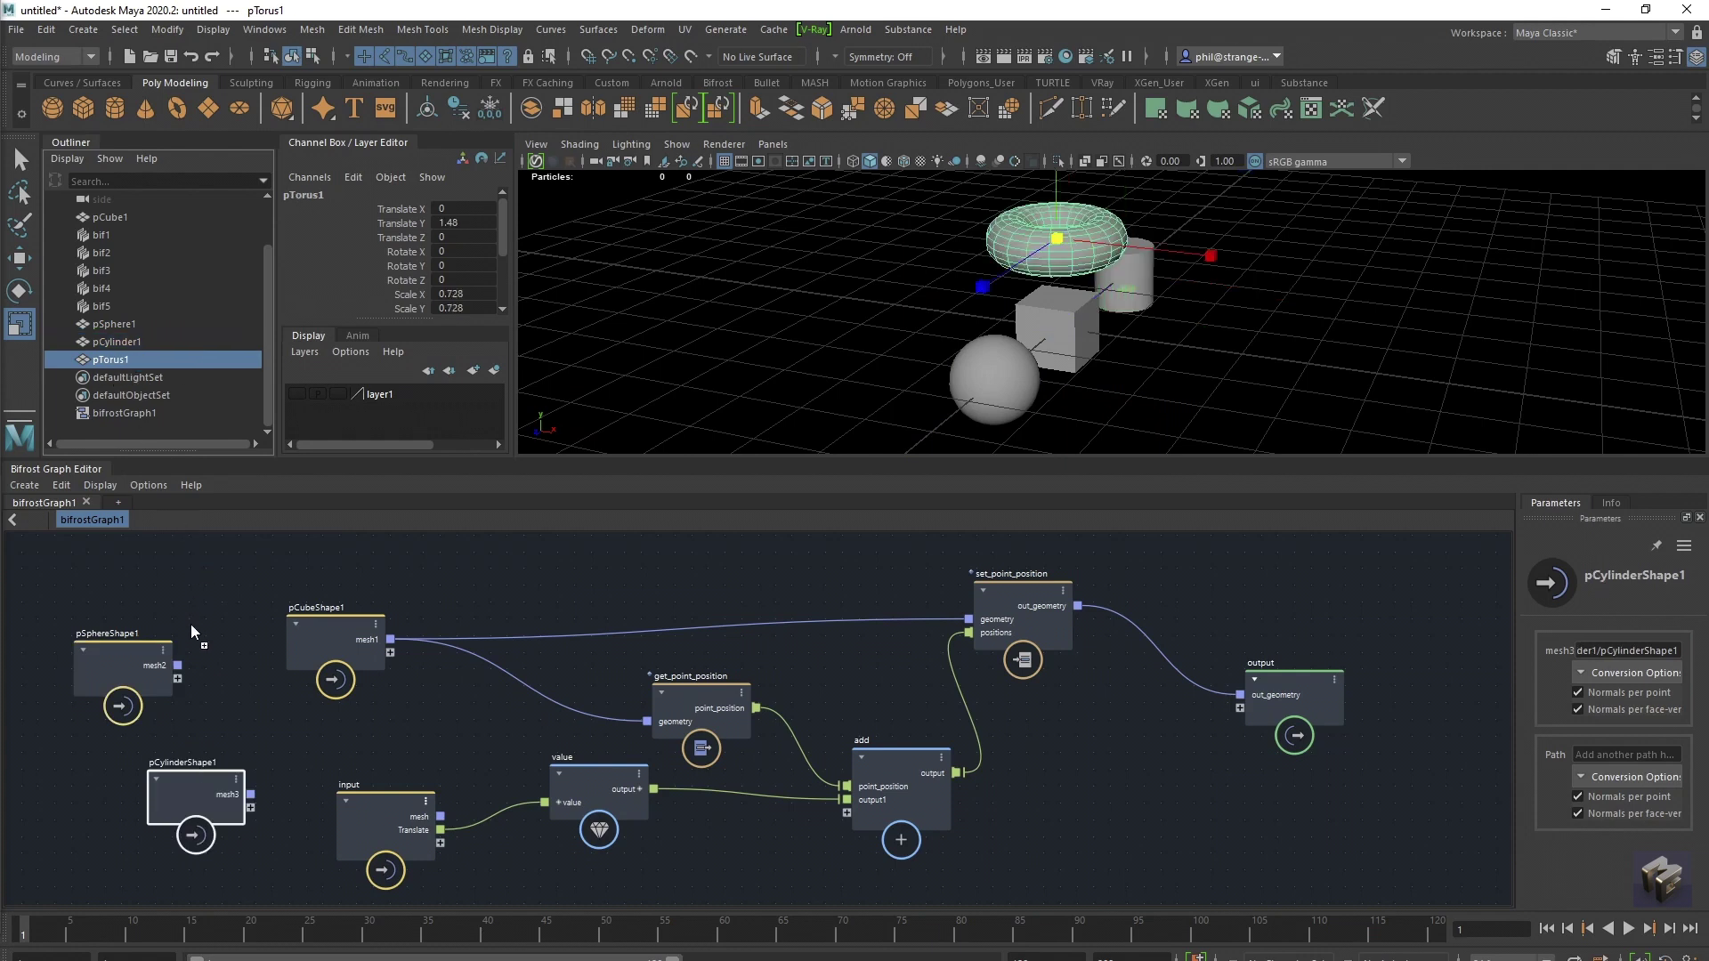
left_click_drag(191, 626, 195, 625)
Step: Undock the Bifrost Graph Editor into its own window and maximise it
left_click_drag(79, 469, 67, 401)
left_click(1593, 374)
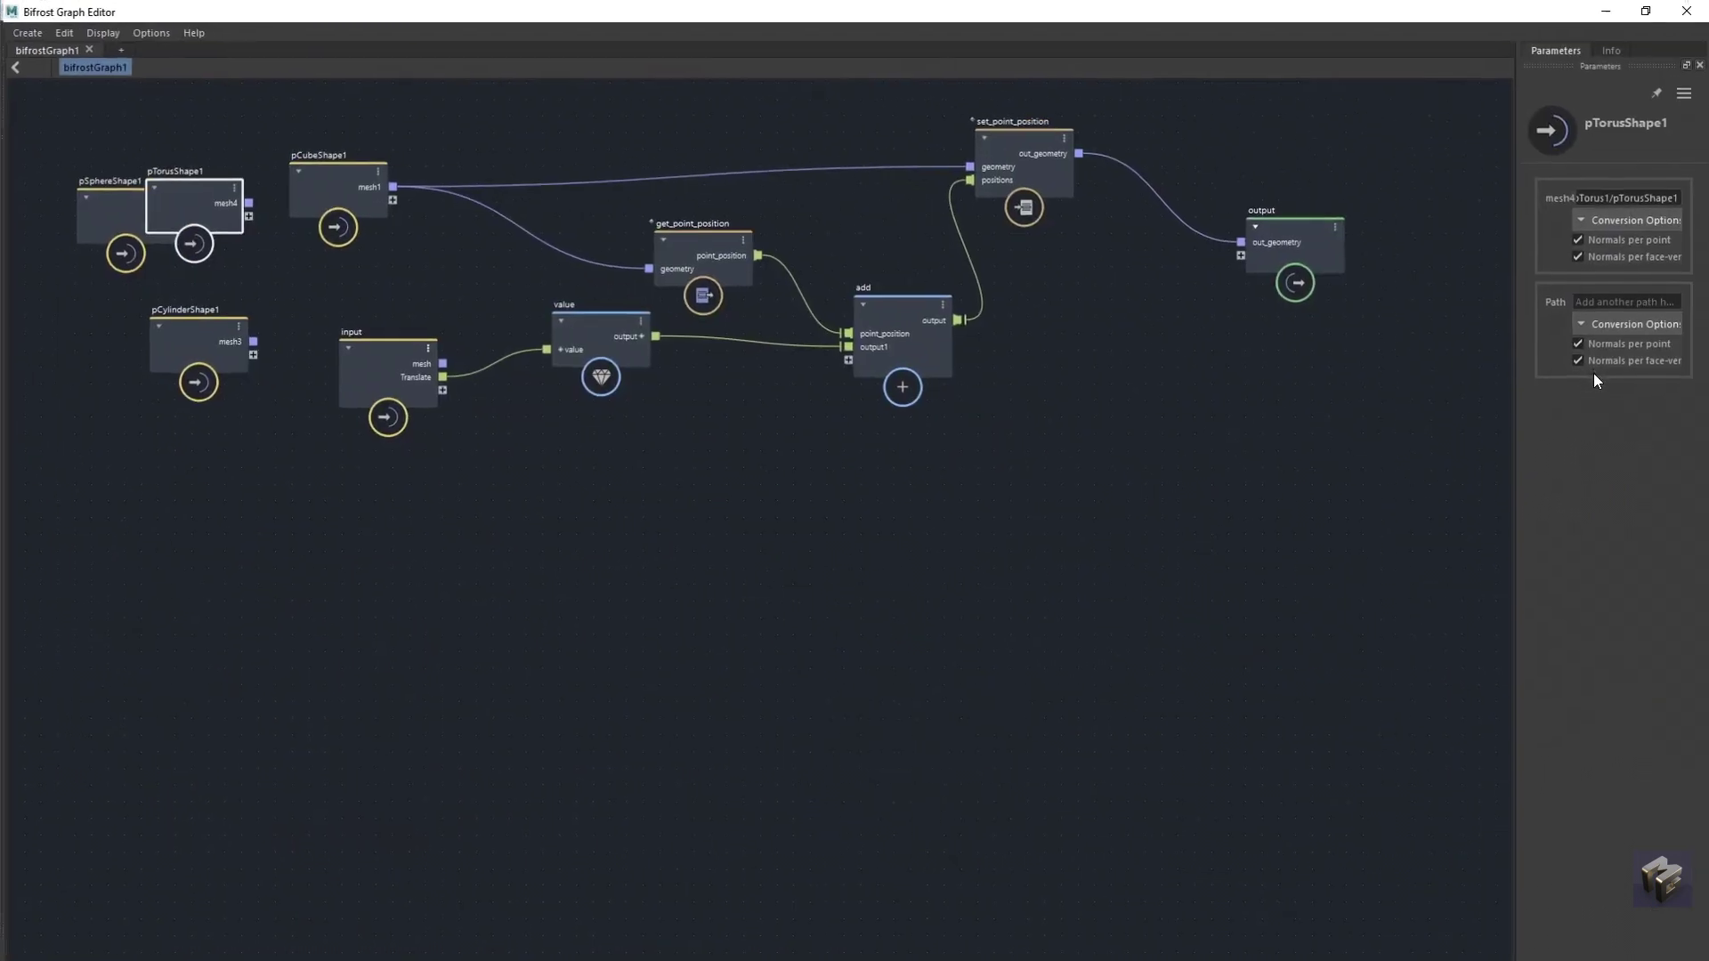
scroll(910, 466, "up", 2)
middle_click_drag(910, 467, 695, 709)
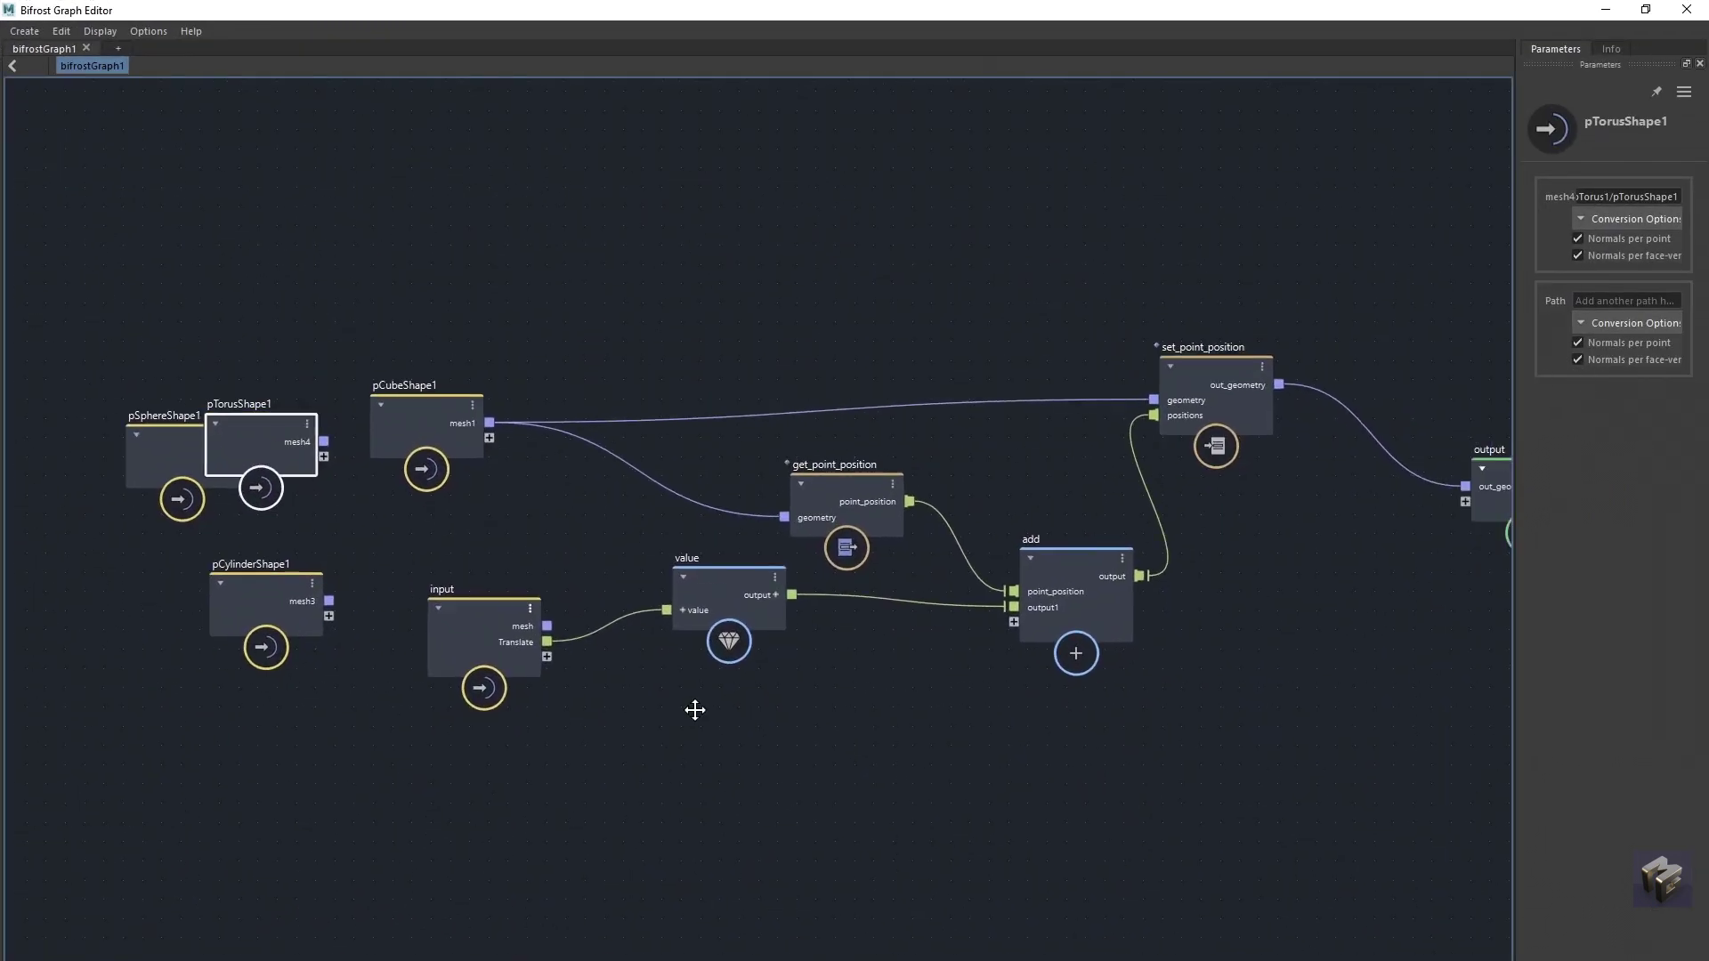
Step: Stack pCylinderShape1, pSphereShape1 and pTorusShape1 in a column above the pCubeShape1 node
left_click_drag(248, 435, 419, 232)
left_click_drag(164, 441, 400, 135)
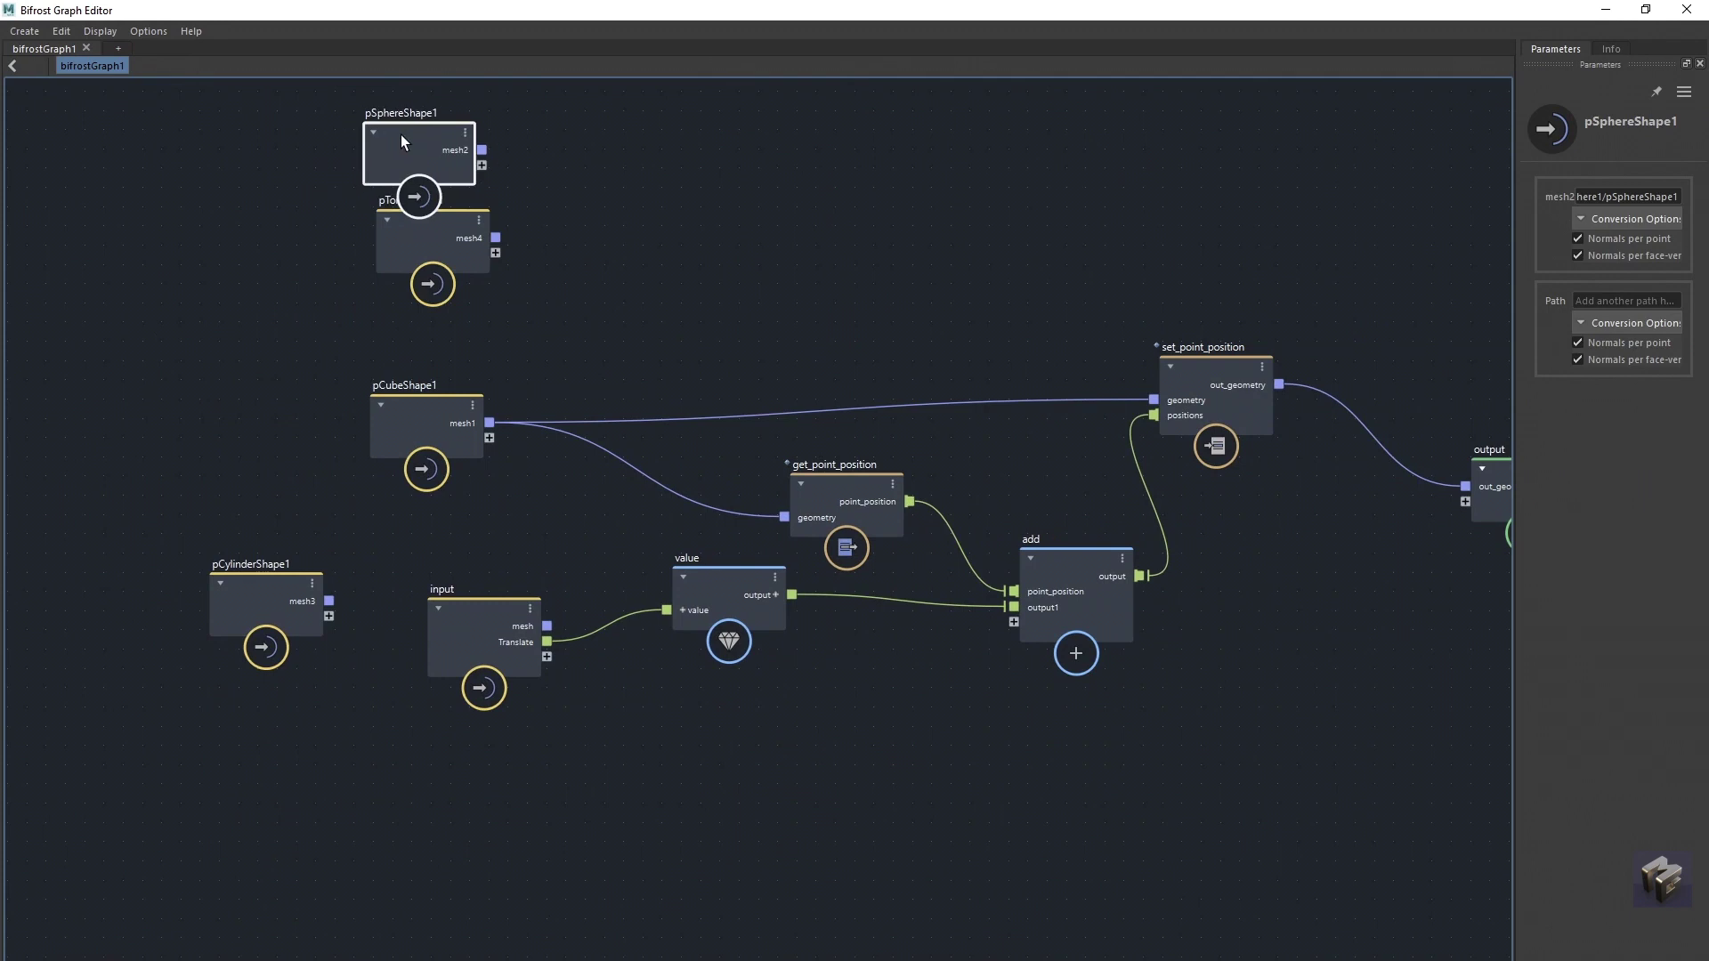
left_click_drag(440, 248, 420, 310)
left_click_drag(267, 579, 592, 143)
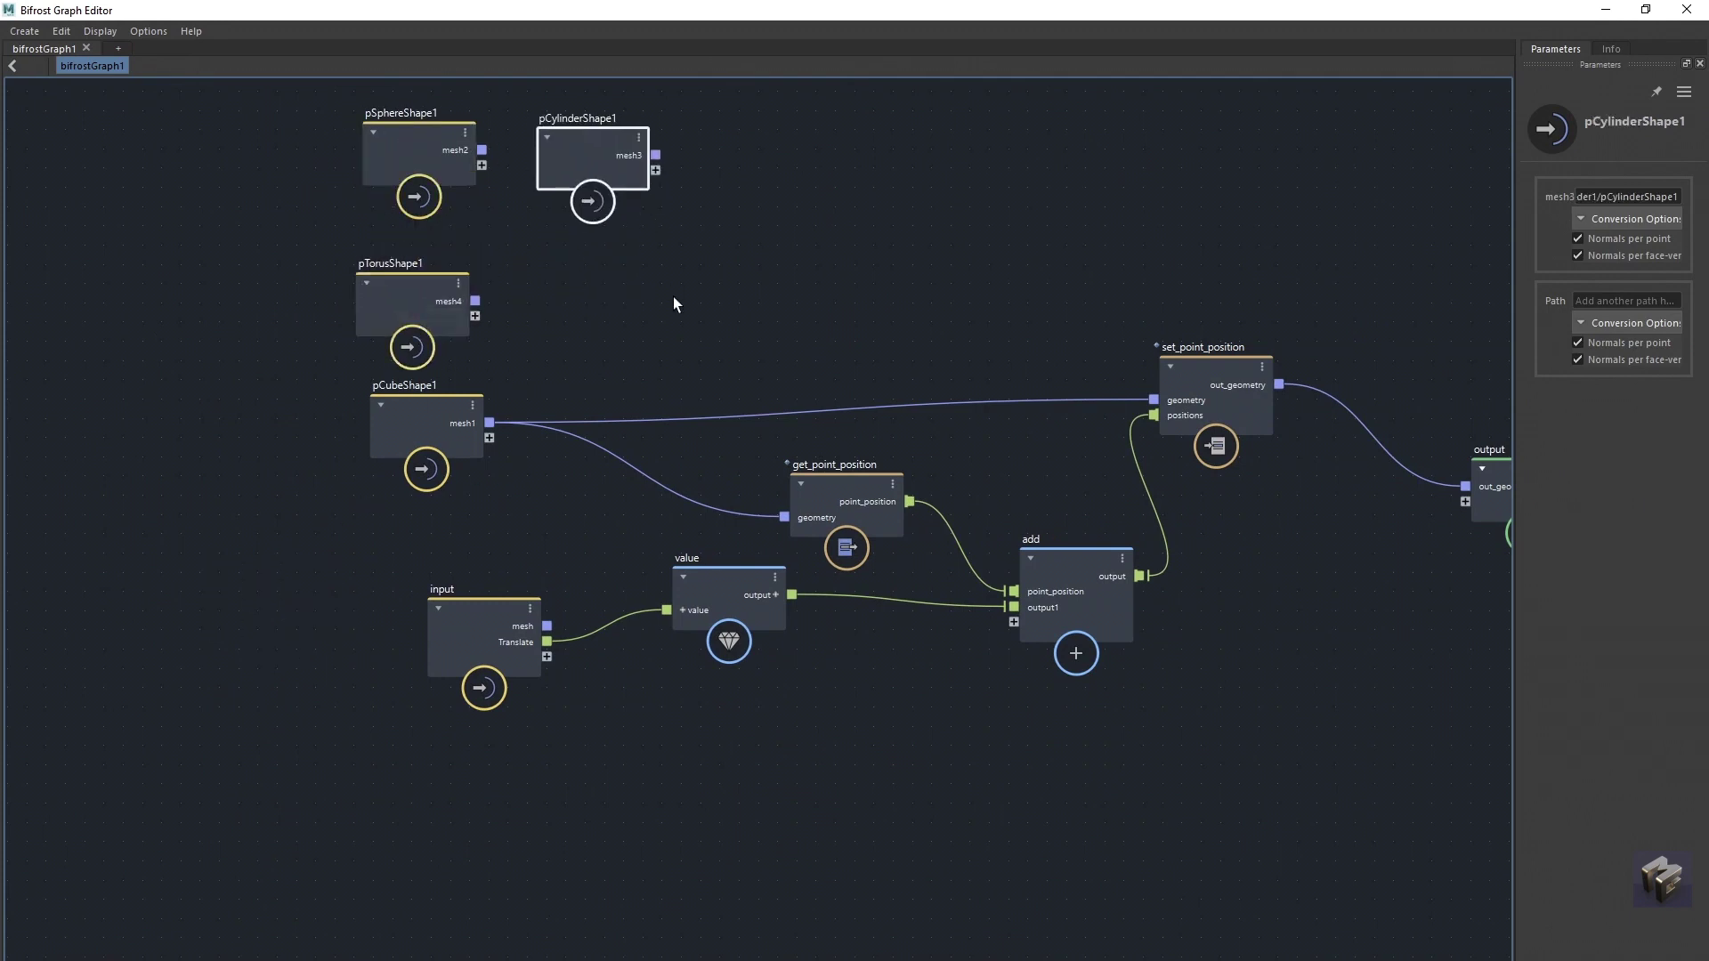
middle_click_drag(672, 303, 622, 399)
left_click_drag(482, 233, 367, 139)
left_click_drag(371, 232, 368, 283)
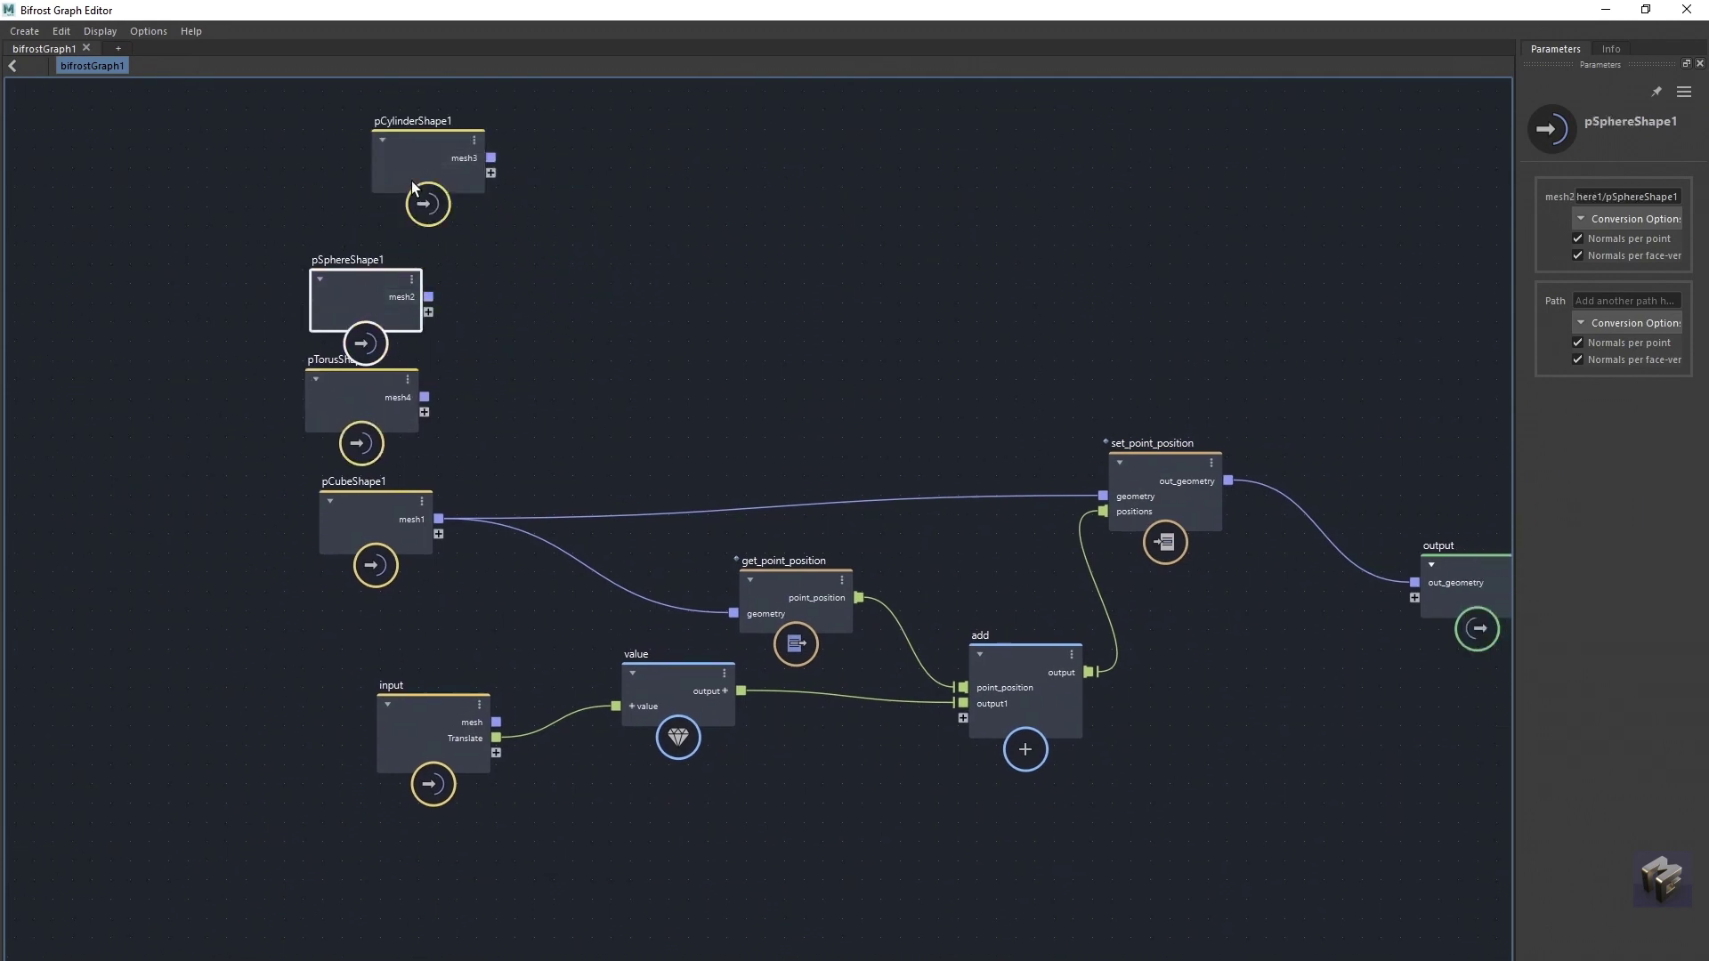
left_click_drag(411, 185, 350, 211)
left_click_drag(376, 301, 374, 294)
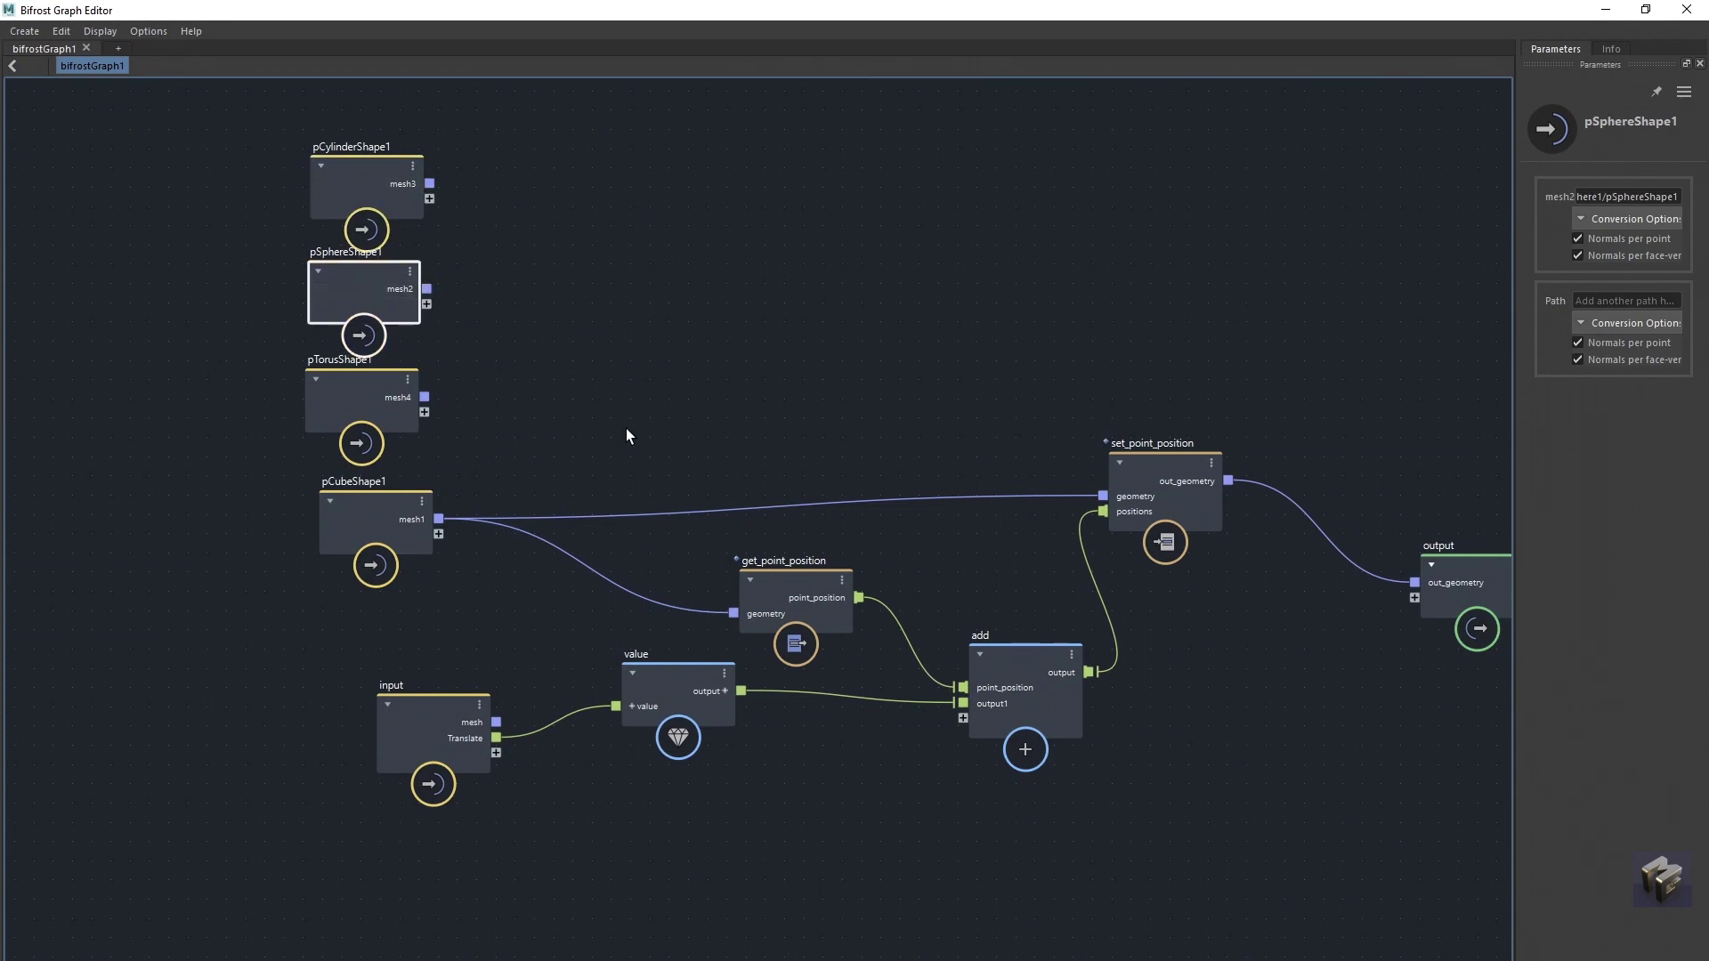
Step: Nudge the get_point_position node and move the output node farther from set_point_position
middle_click_drag(726, 451, 696, 419)
left_click_drag(745, 559, 741, 546)
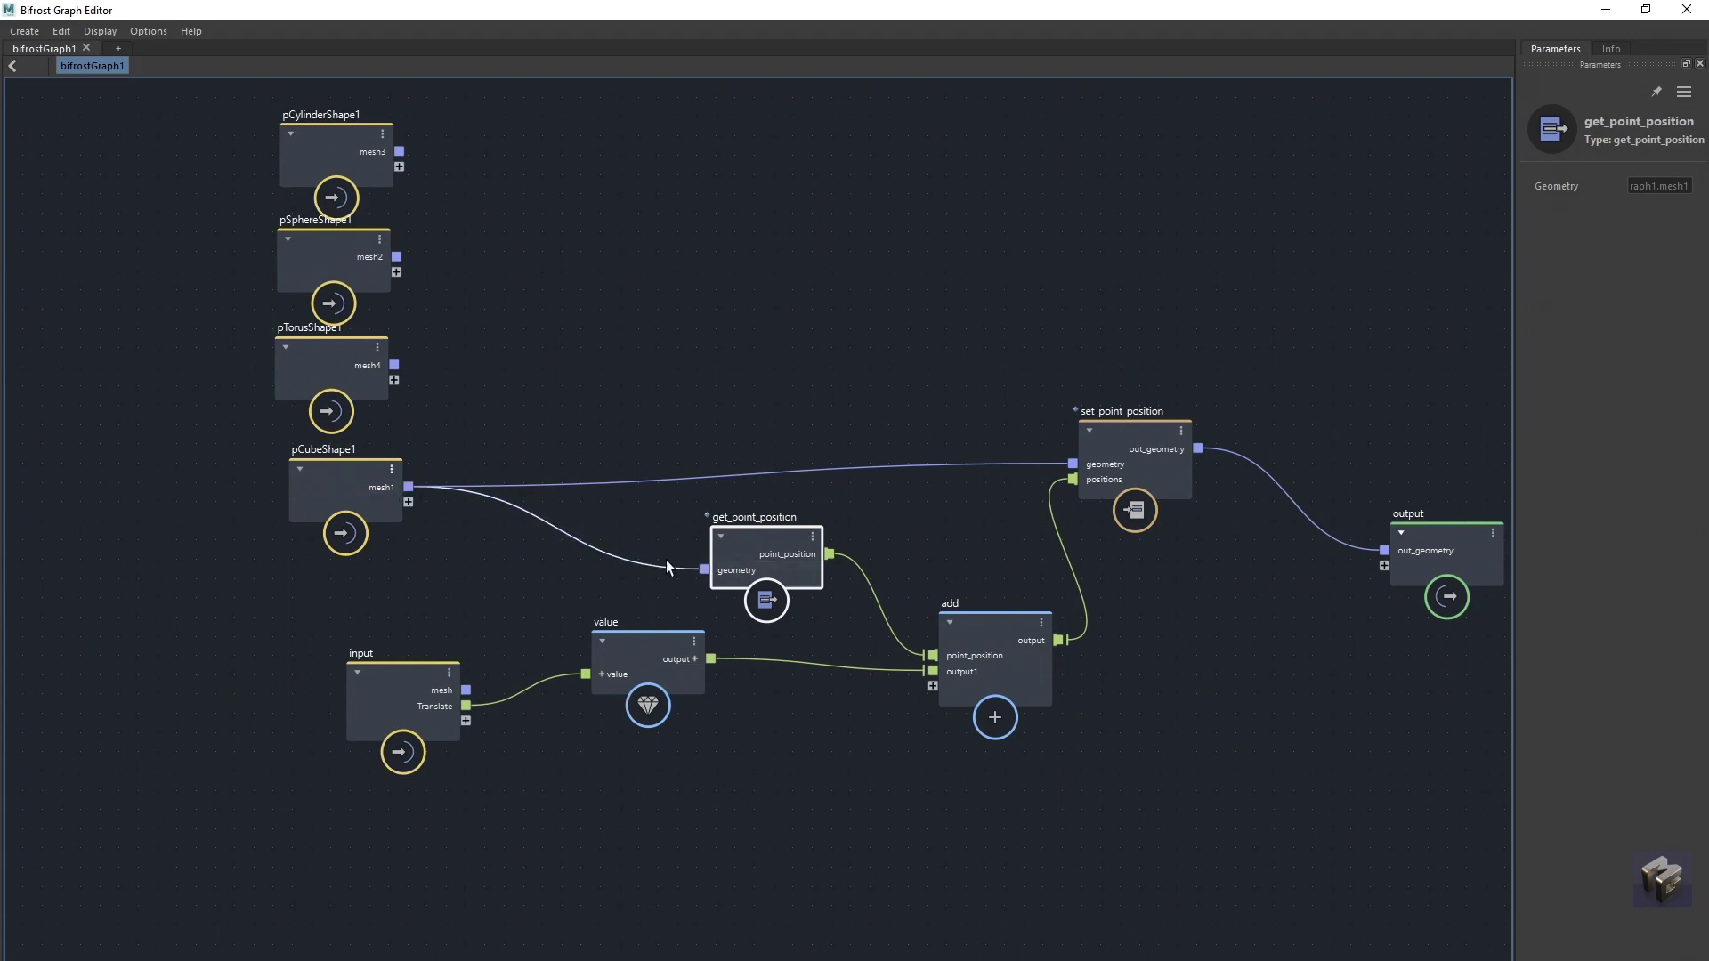
middle_click_drag(1032, 616, 846, 614)
scroll(831, 628, "down", 1)
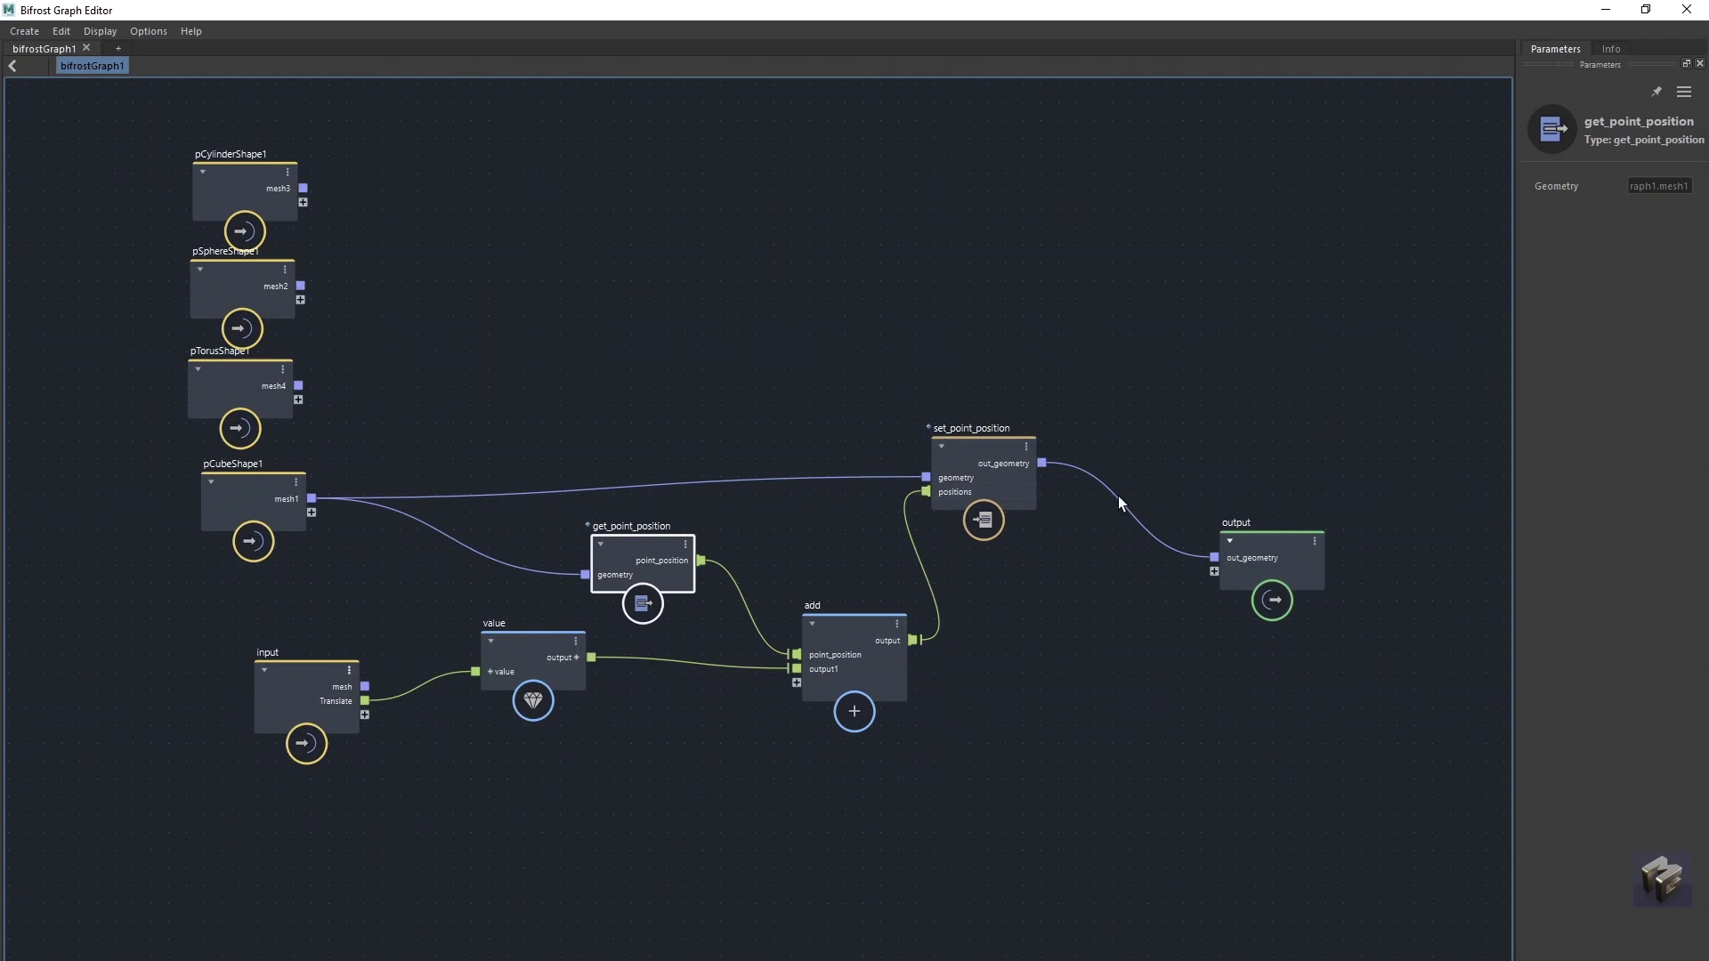
left_click_drag(1267, 549, 1307, 546)
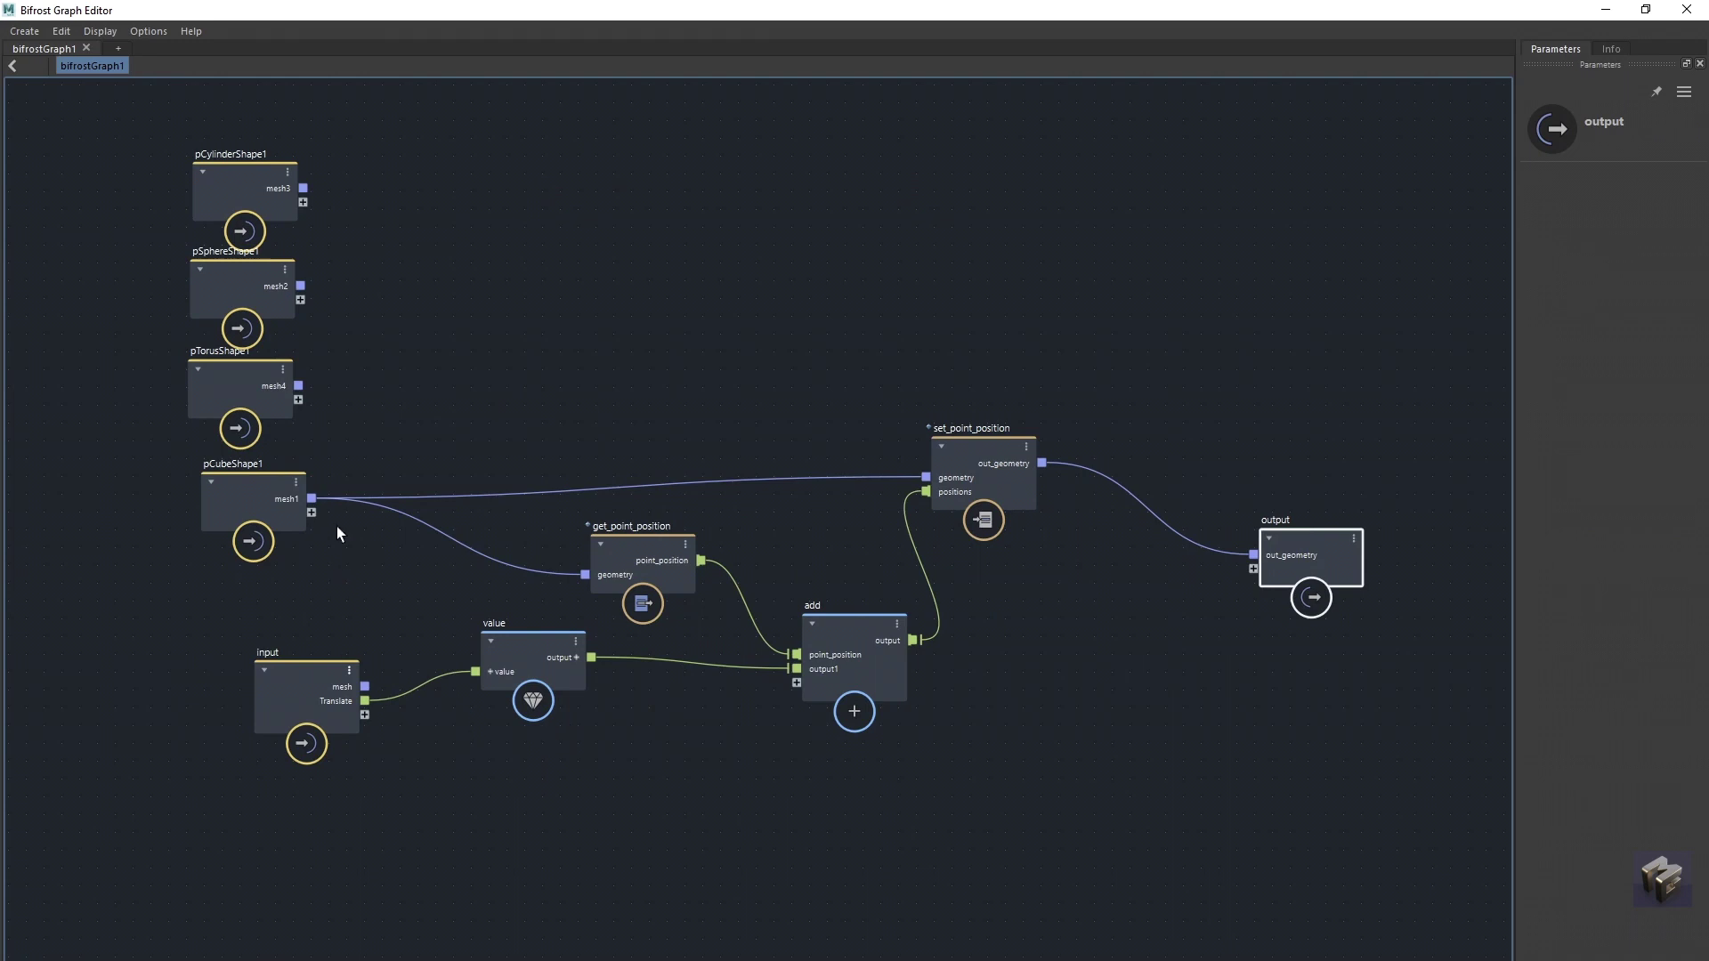
Step: Try pTorusShape1's mesh4 as get_point_position's geometry input and reconnect pCubeShape1's mesh1 in its place
left_click_drag(299, 386, 586, 574)
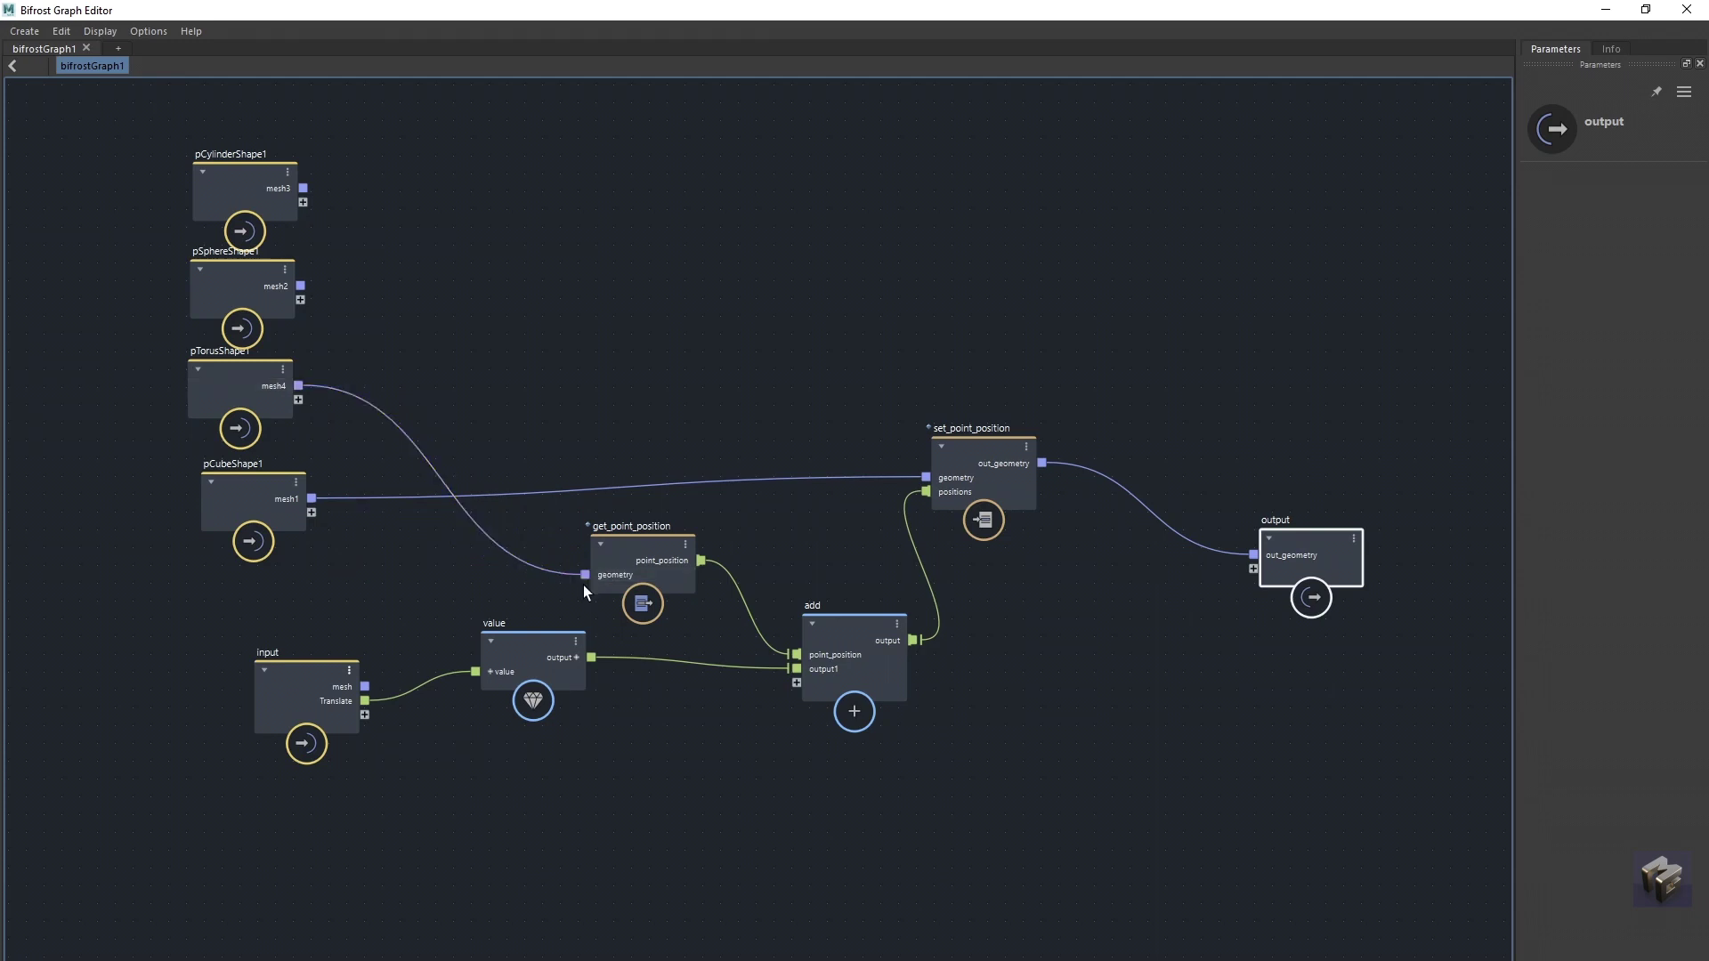
left_click_drag(311, 498, 621, 550)
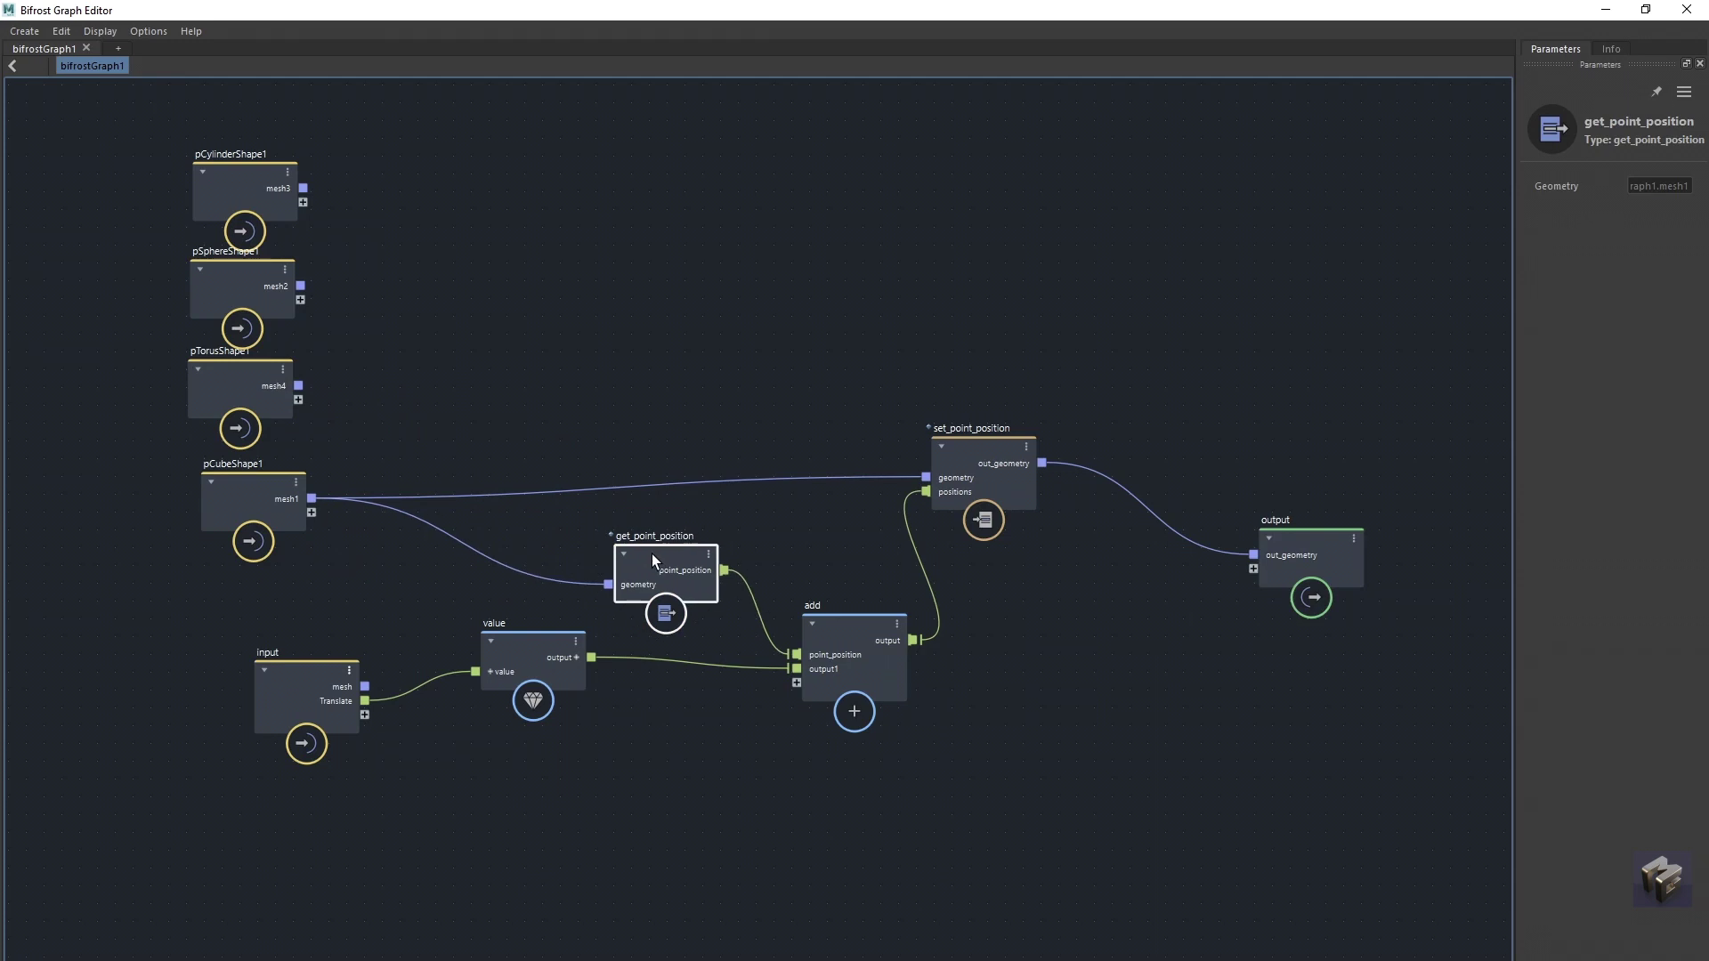
Step: Align pCubeShape1 under the other shape nodes and add a build_array node beside the column
left_click_drag(249, 484, 236, 491)
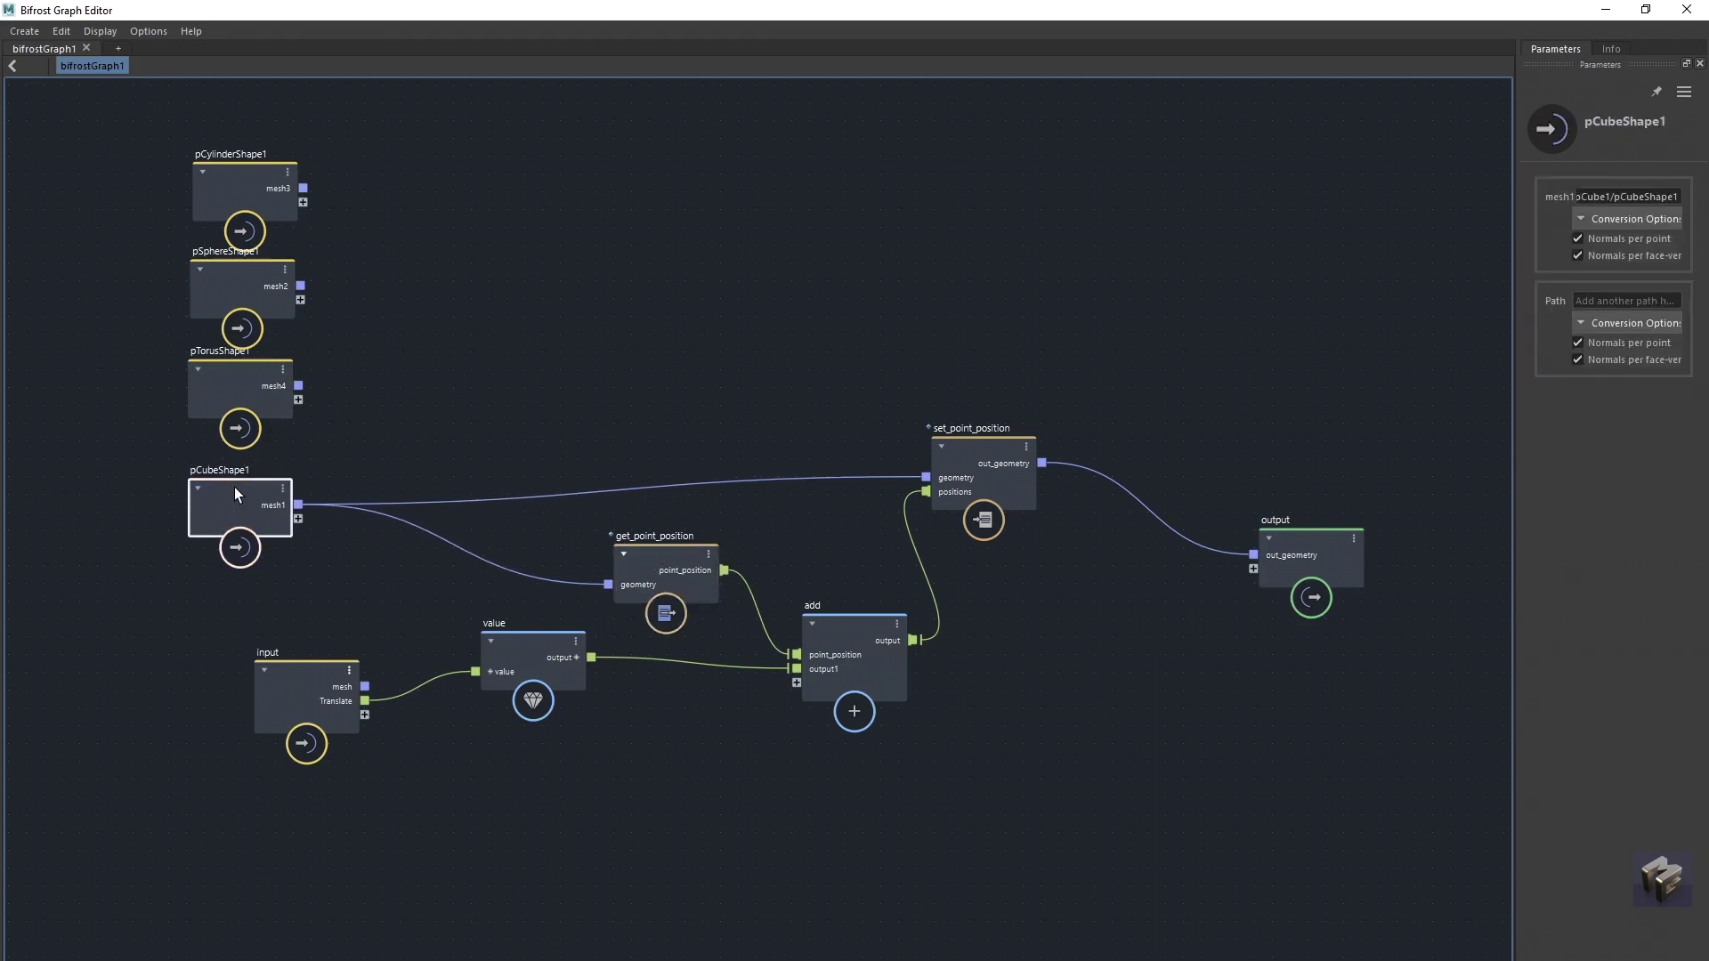
left_click(538, 331)
key("Tab")
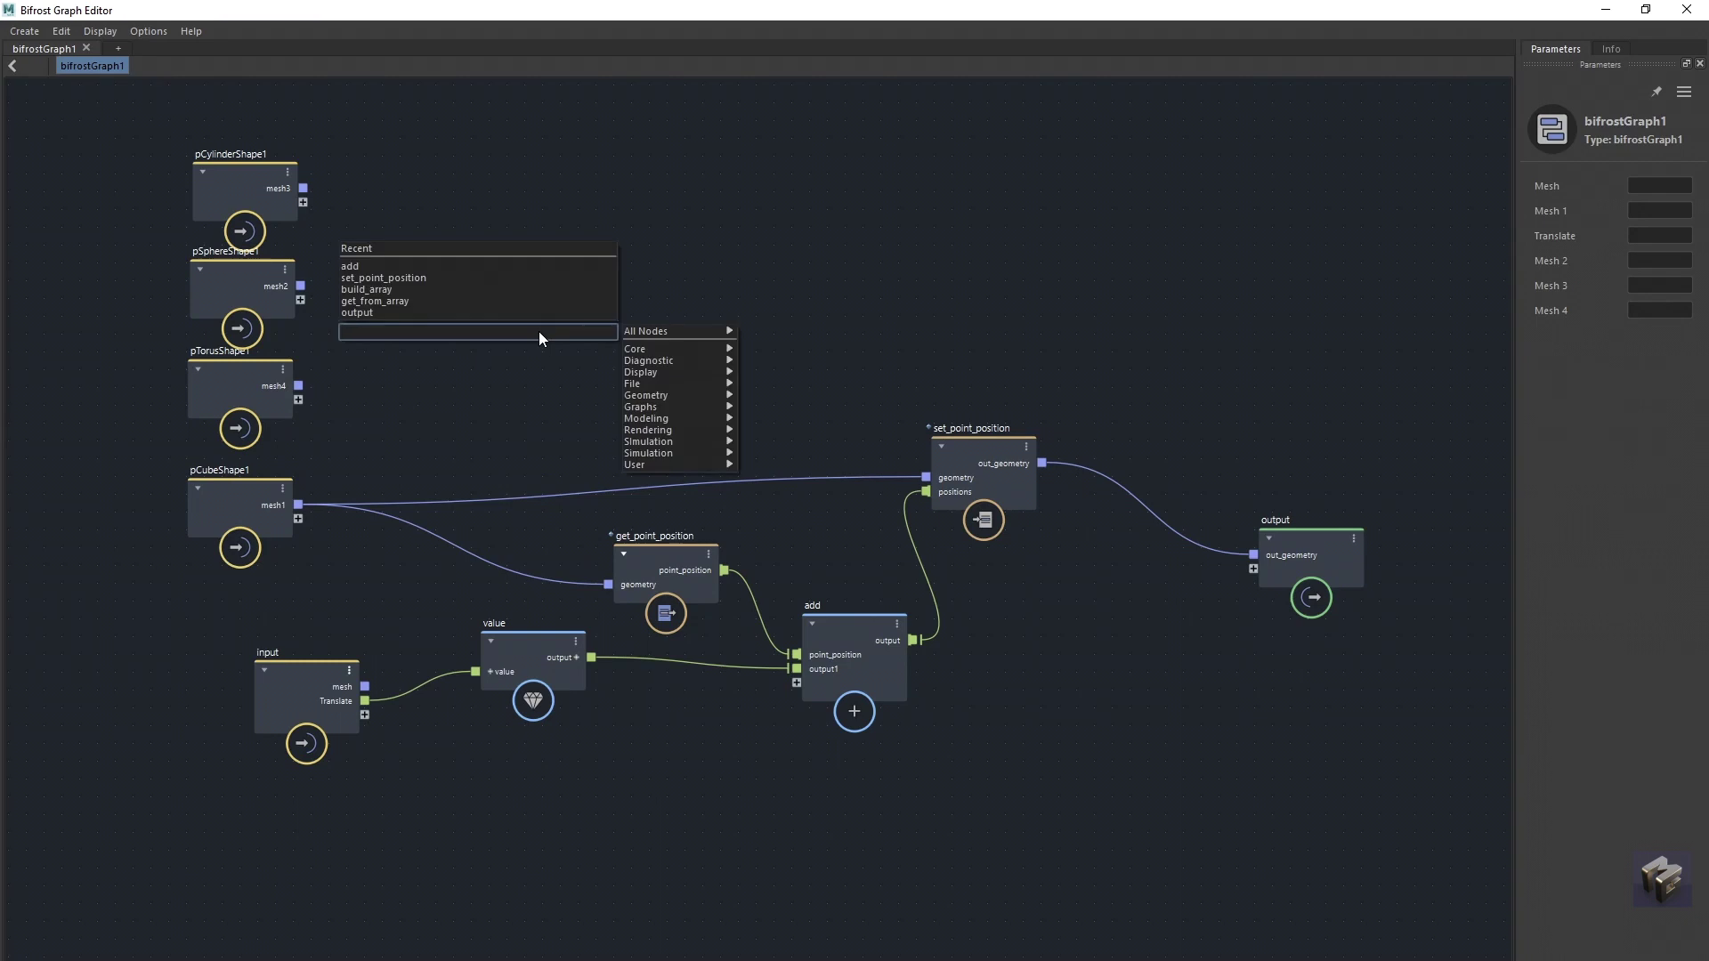
type("array")
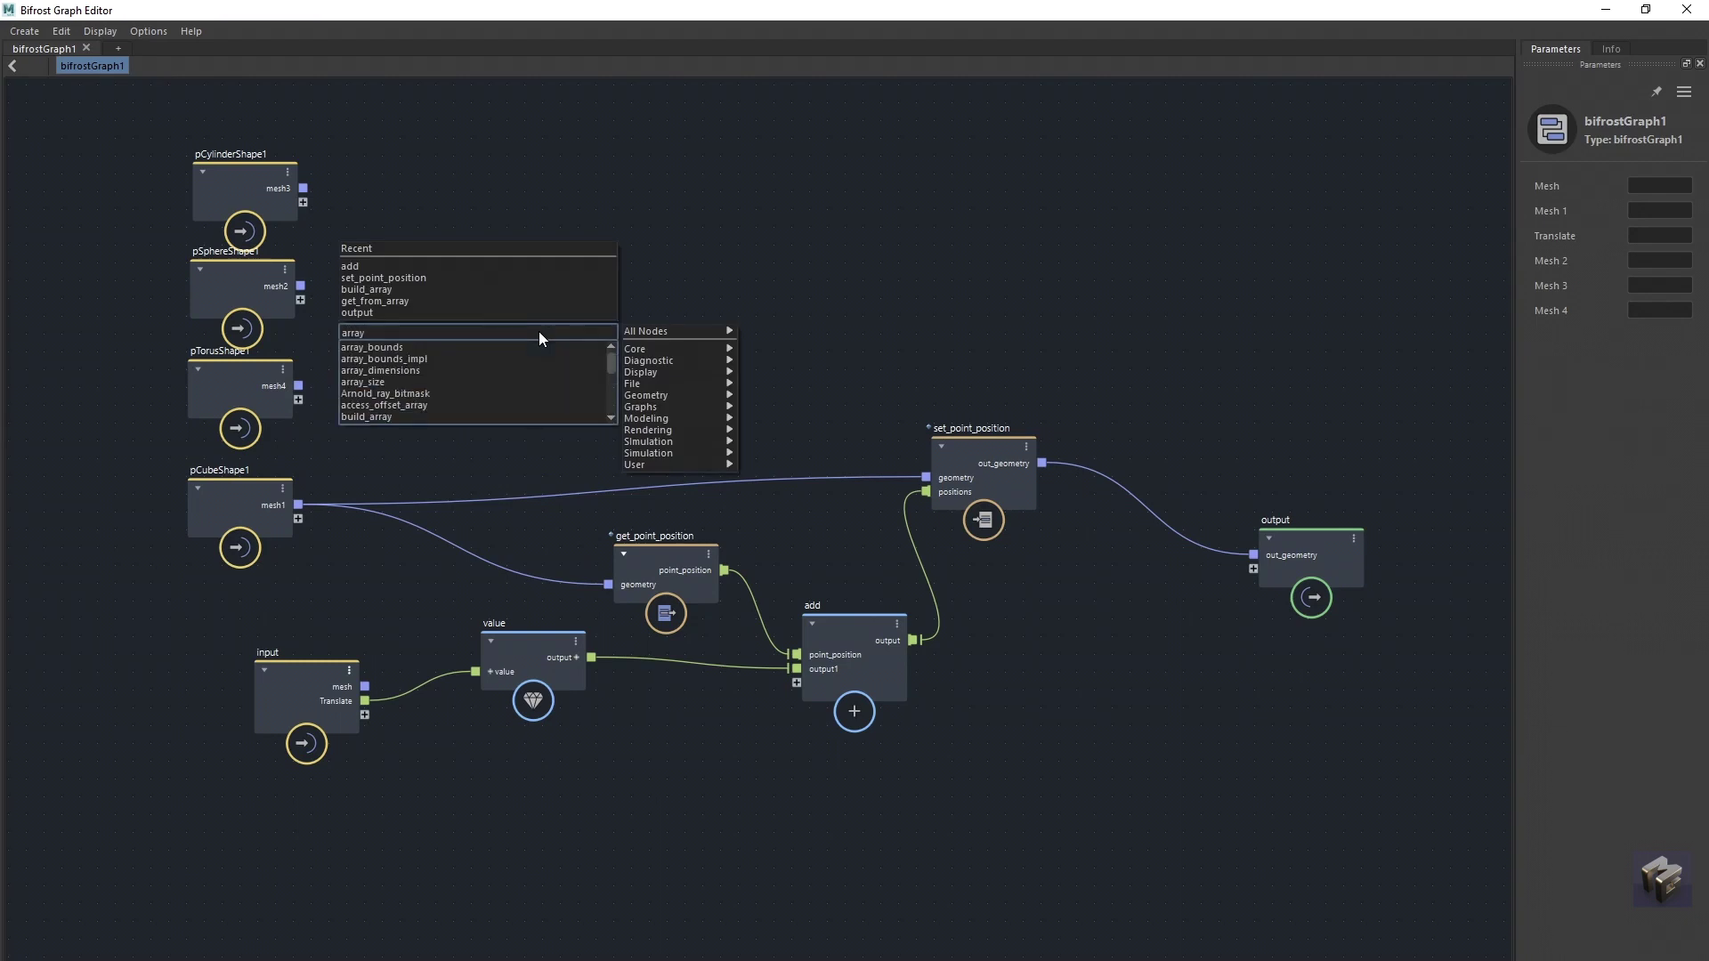
left_click(401, 416)
left_click_drag(536, 357, 522, 315)
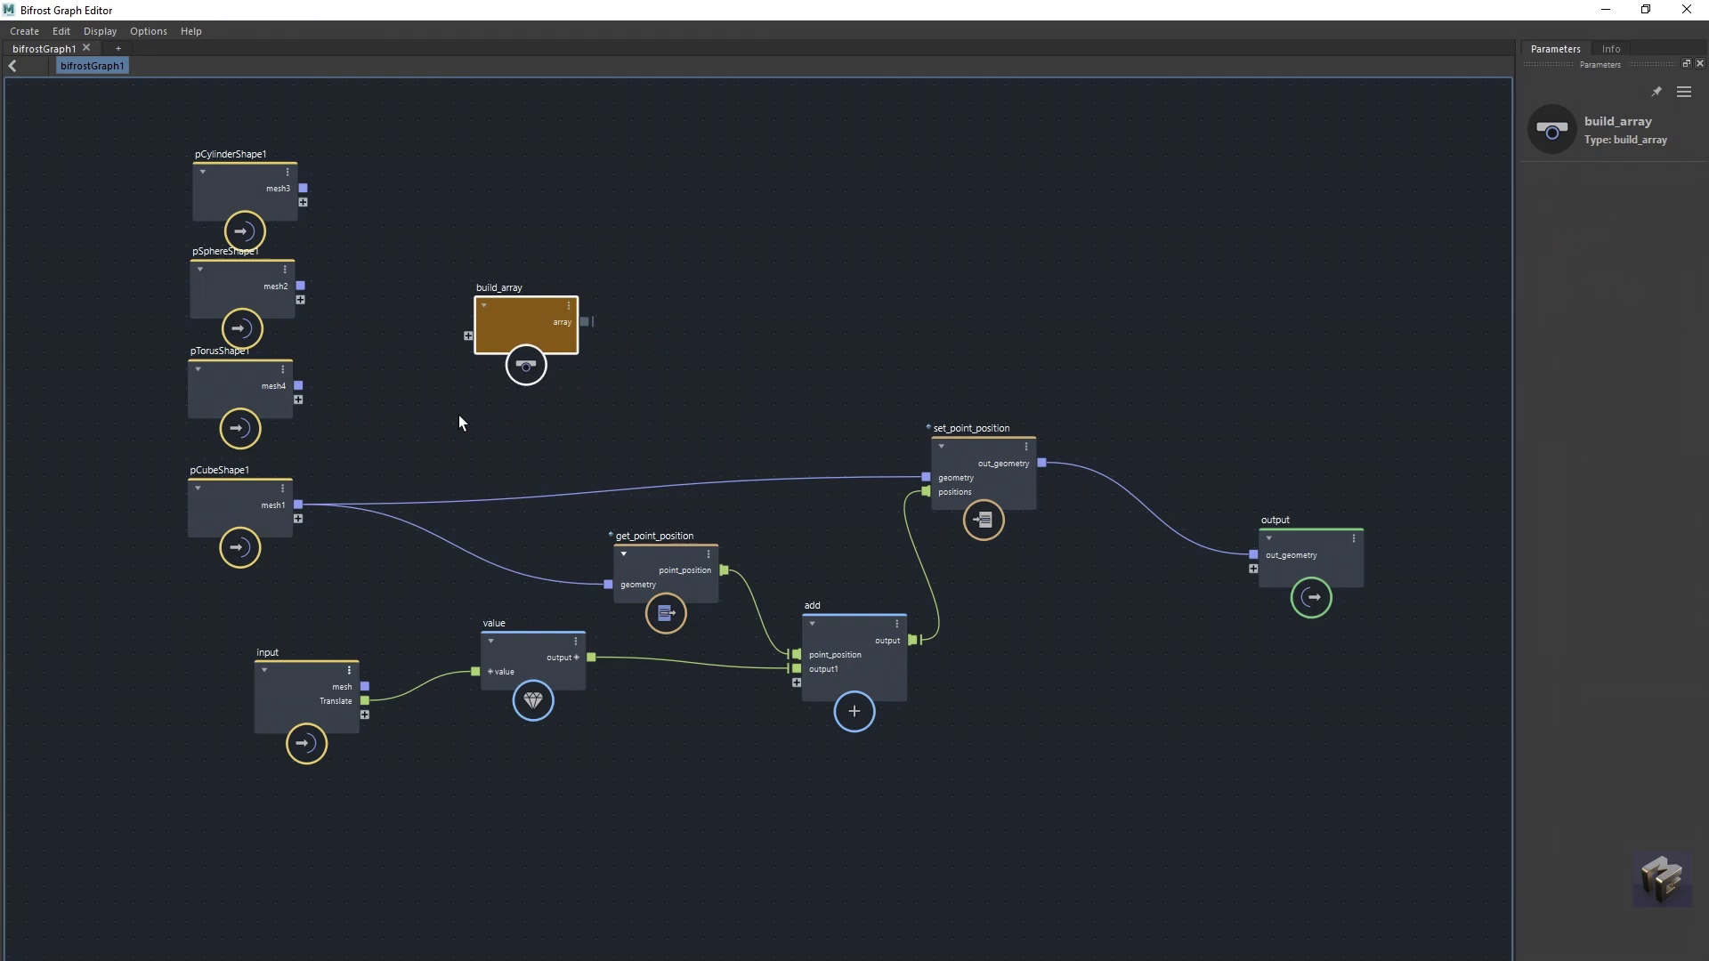
left_click_drag(523, 301, 517, 292)
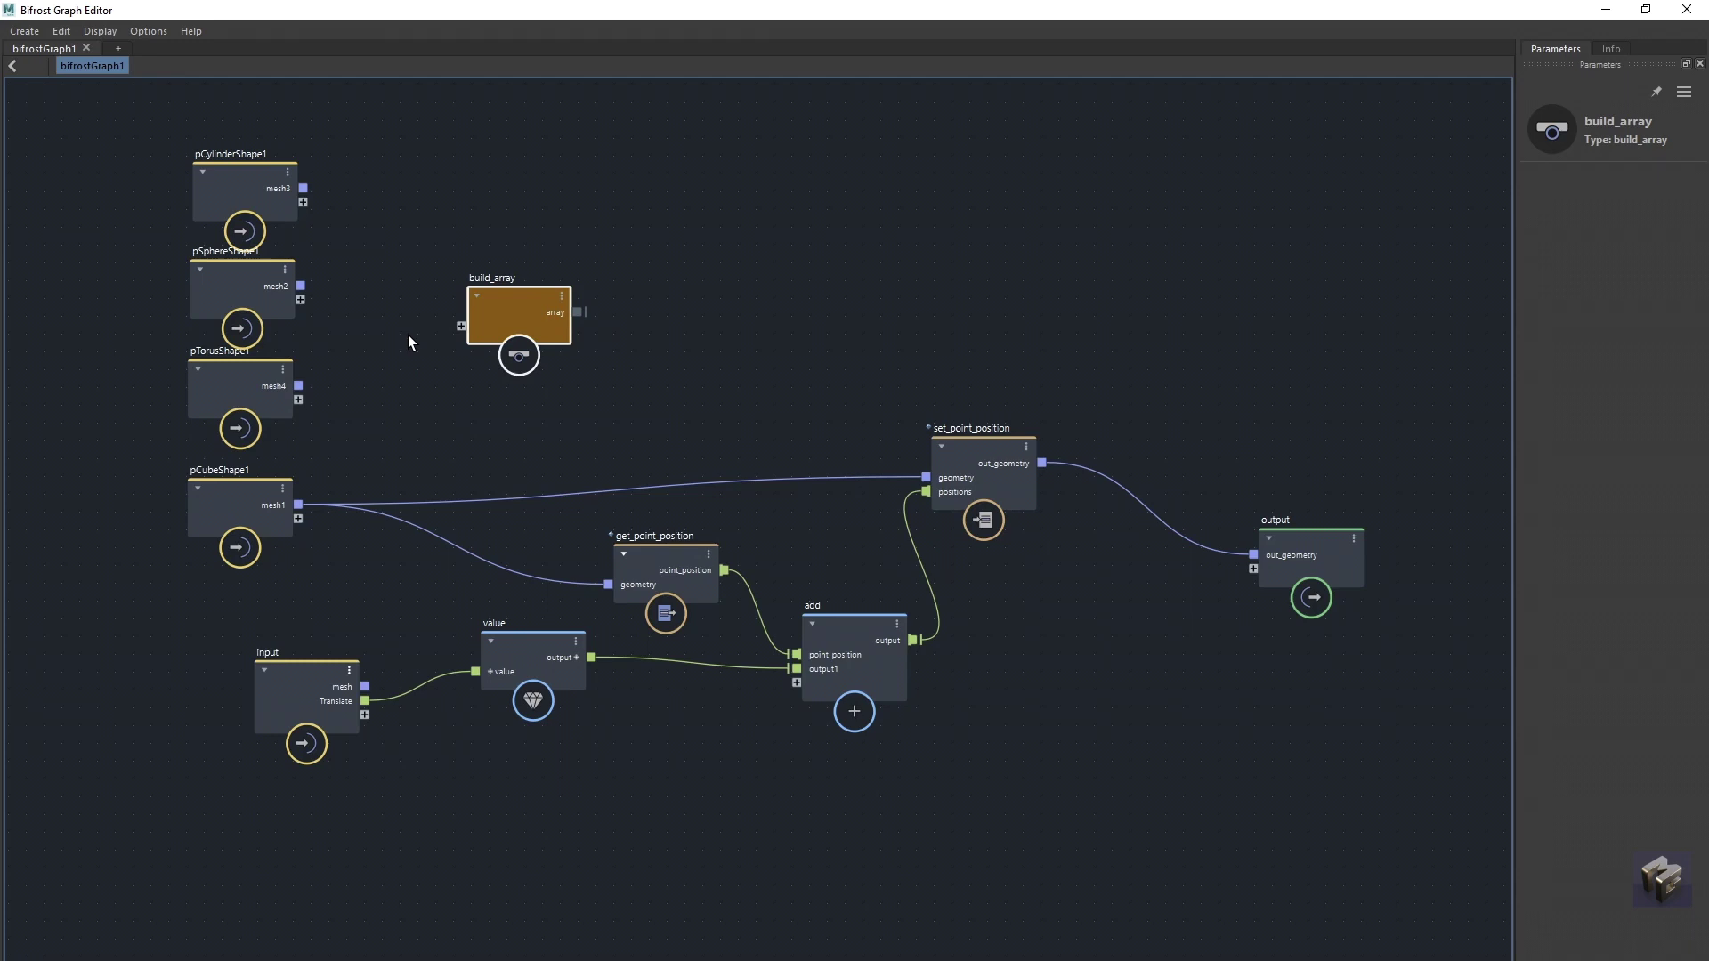
left_click_drag(504, 306, 544, 291)
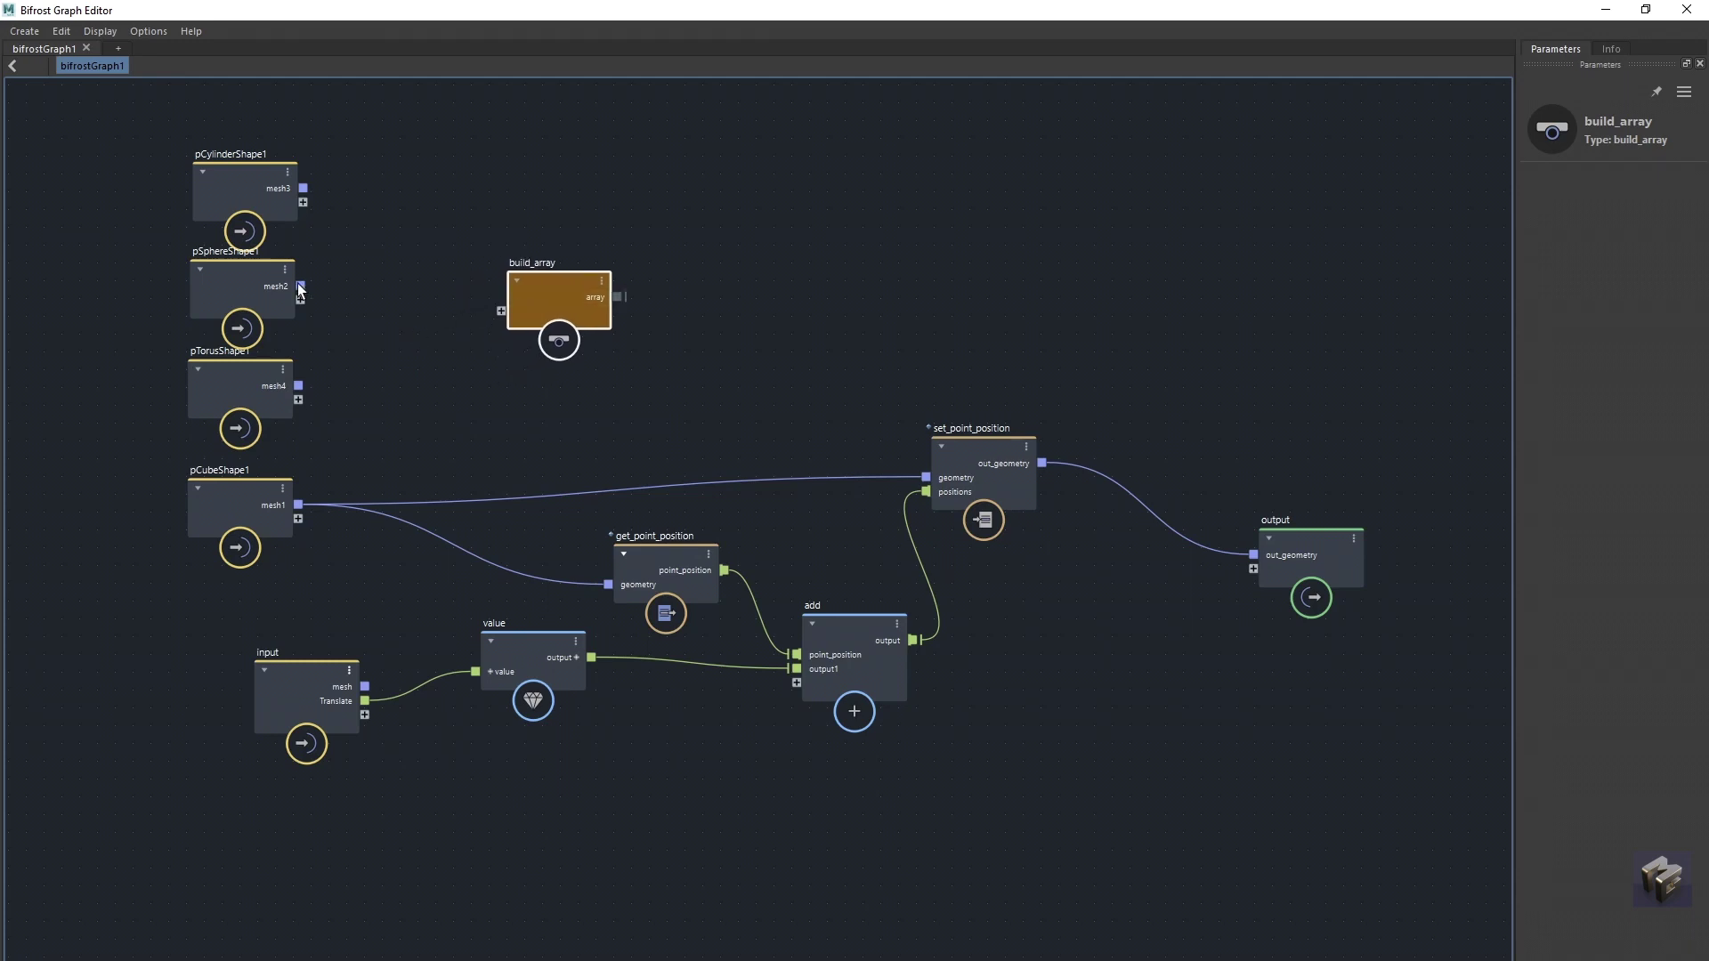
Step: Connect pCylinderShape1's mesh3, pSphereShape1's mesh2 and pTorusShape1's mesh4 to build_array as separate inputs
left_click_drag(303, 189, 515, 303)
left_click_drag(304, 188, 505, 310)
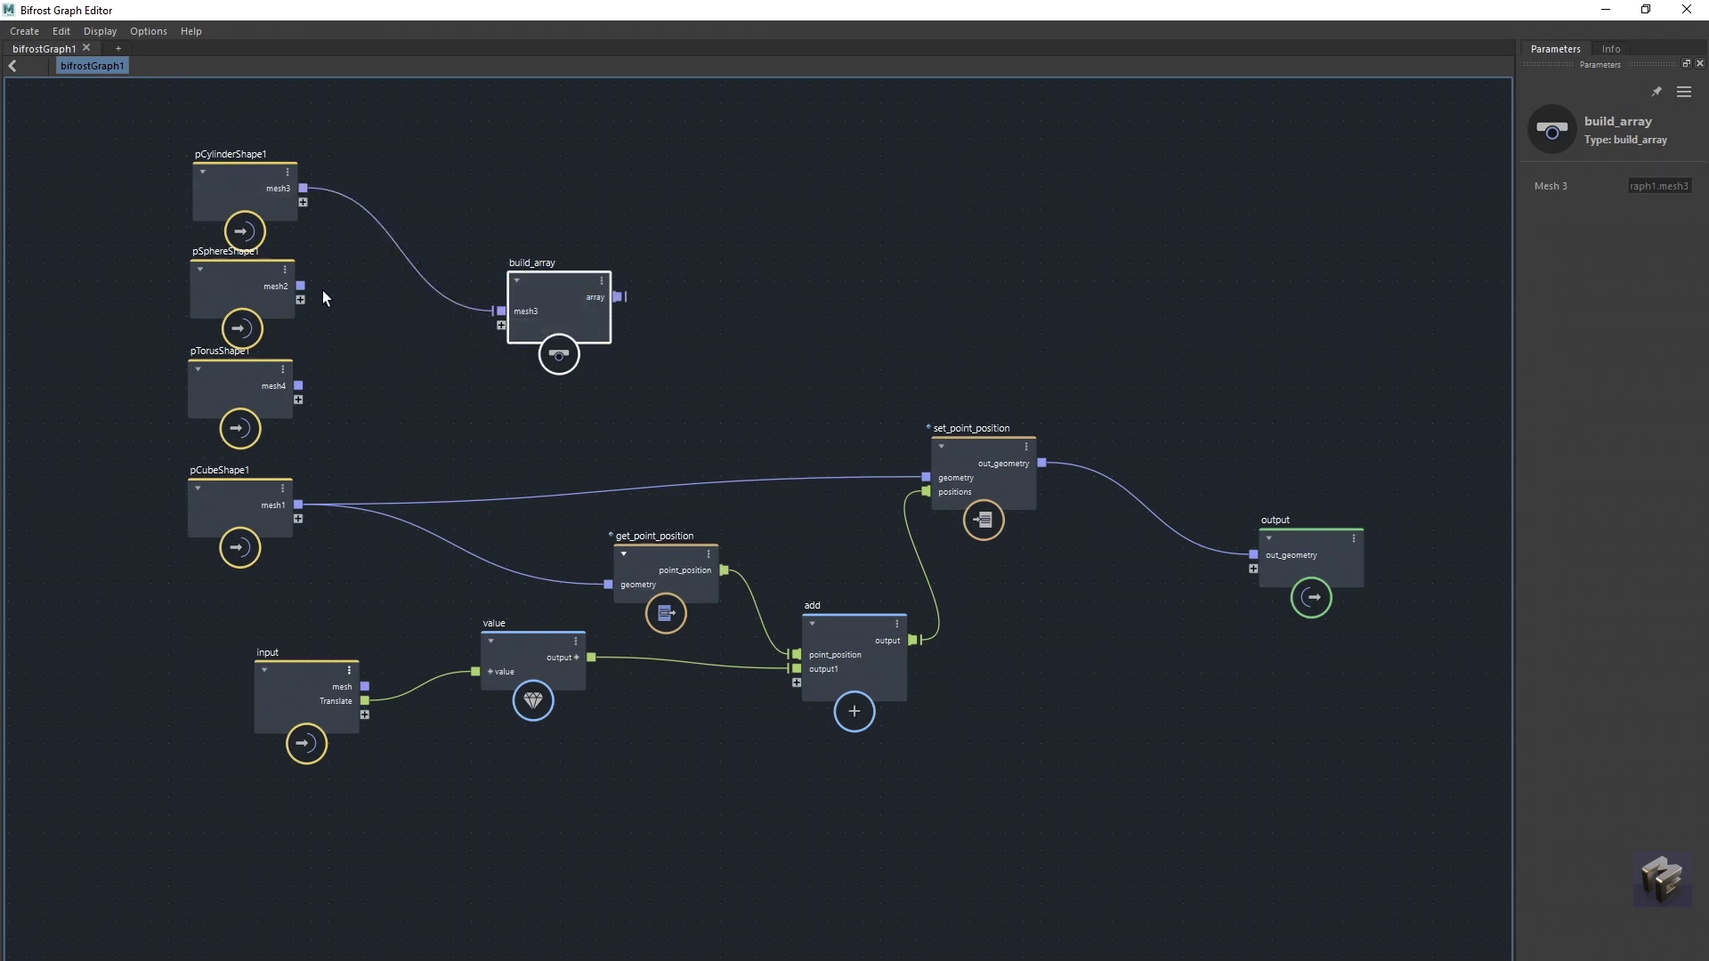
left_click_drag(300, 286, 502, 326)
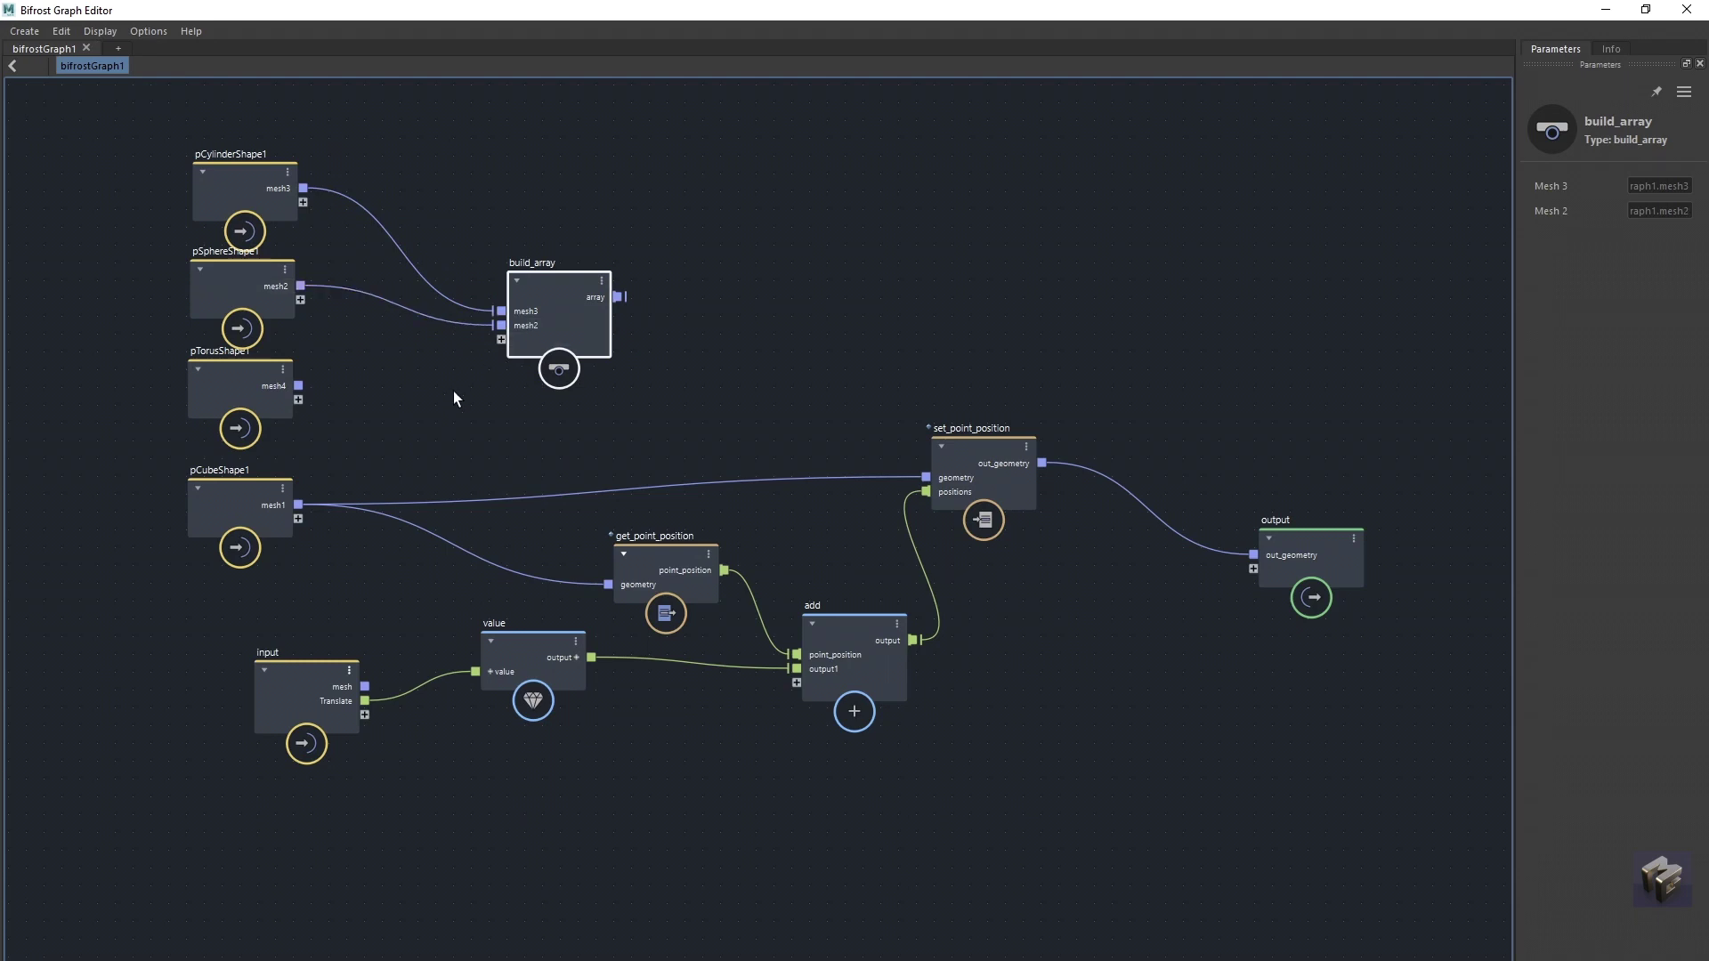
left_click_drag(300, 385, 500, 340)
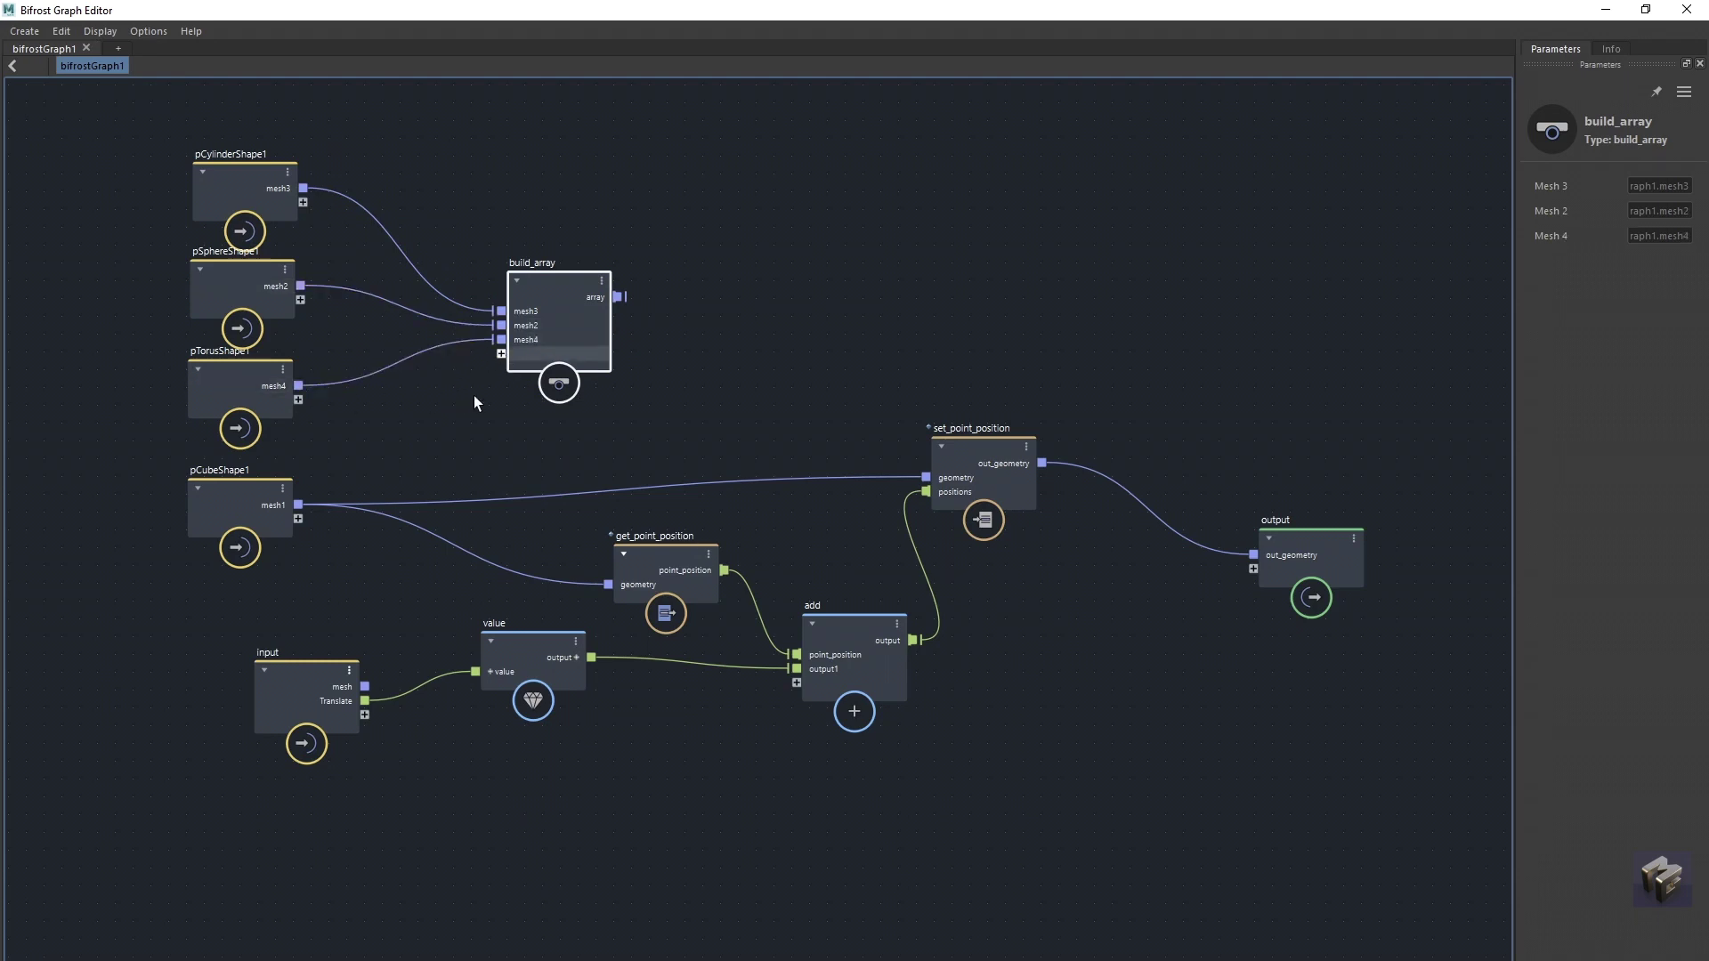
Step: Delete pCubeShape1's connections to set_point_position and get_point_position, and connect its mesh1 to build_array instead
left_click(392, 500)
key("Delete")
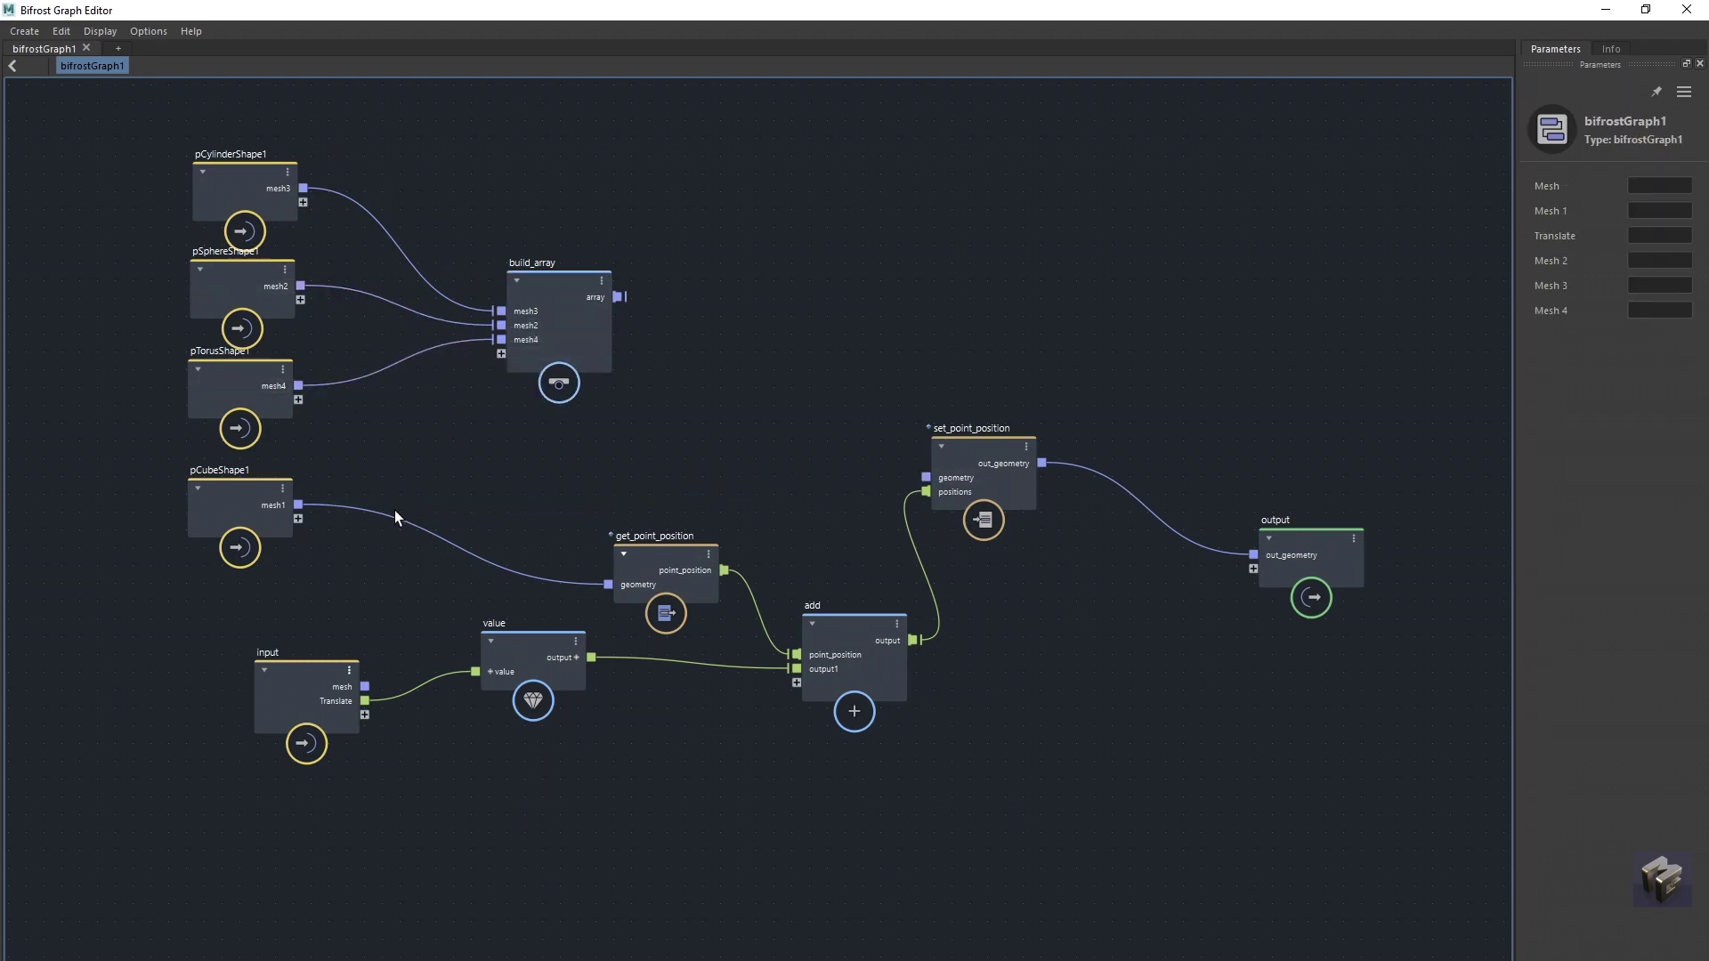
key("Delete")
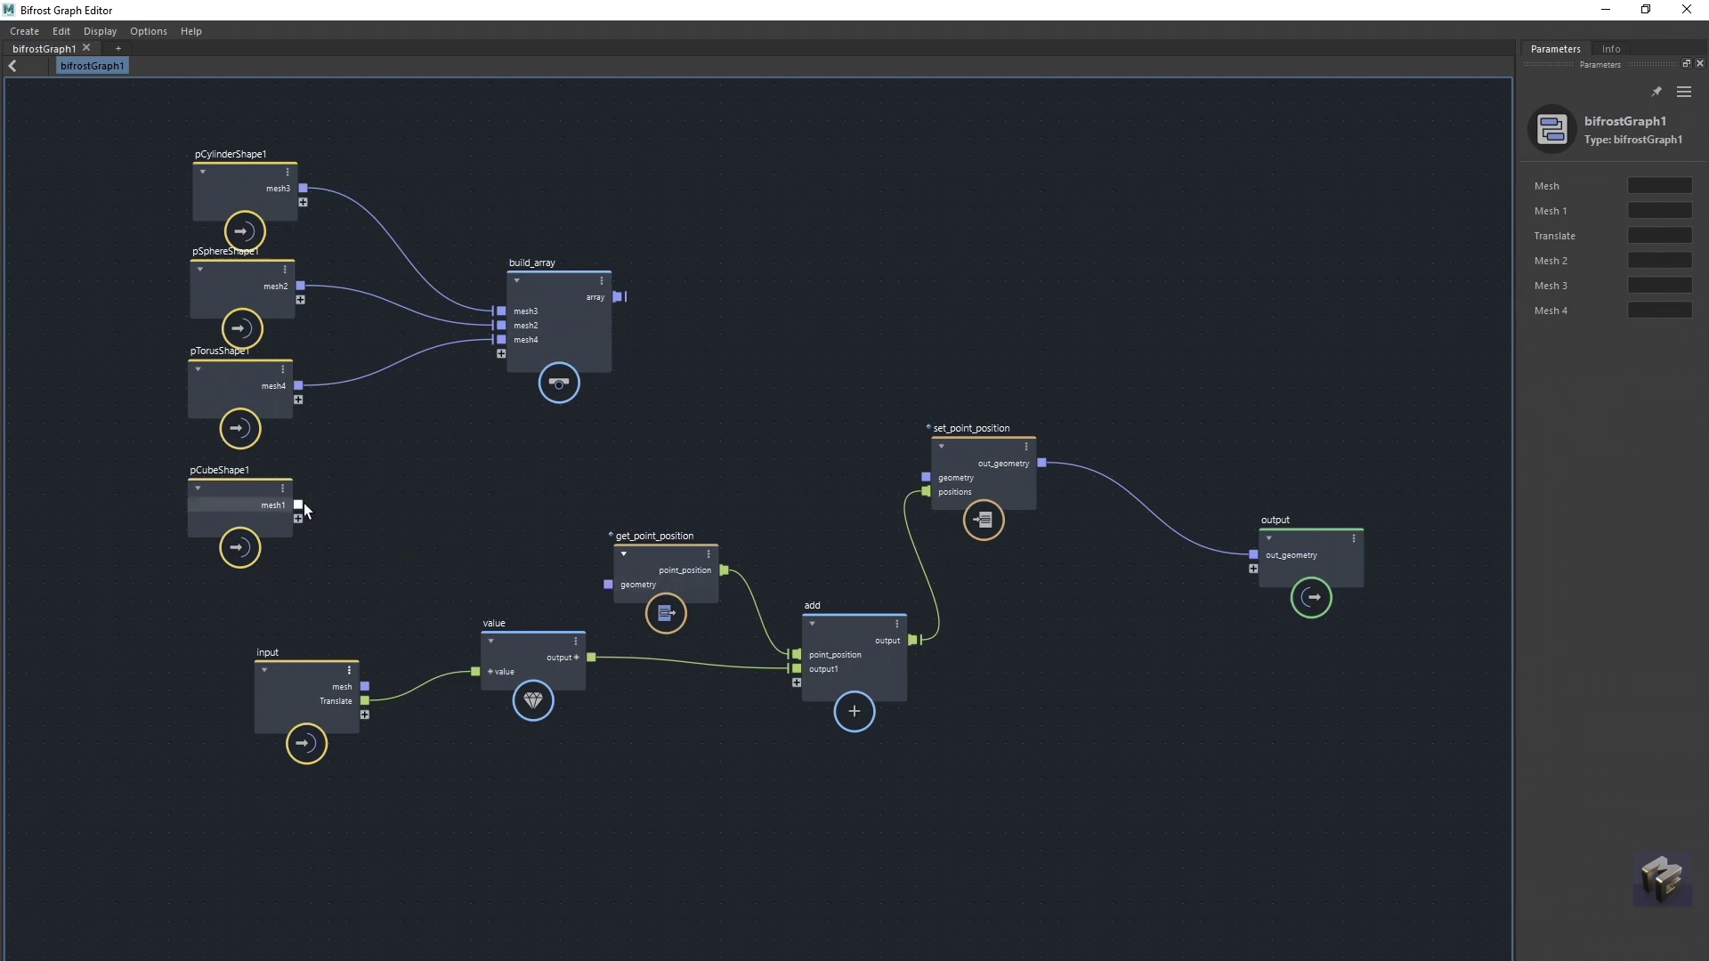
left_click_drag(301, 504, 501, 354)
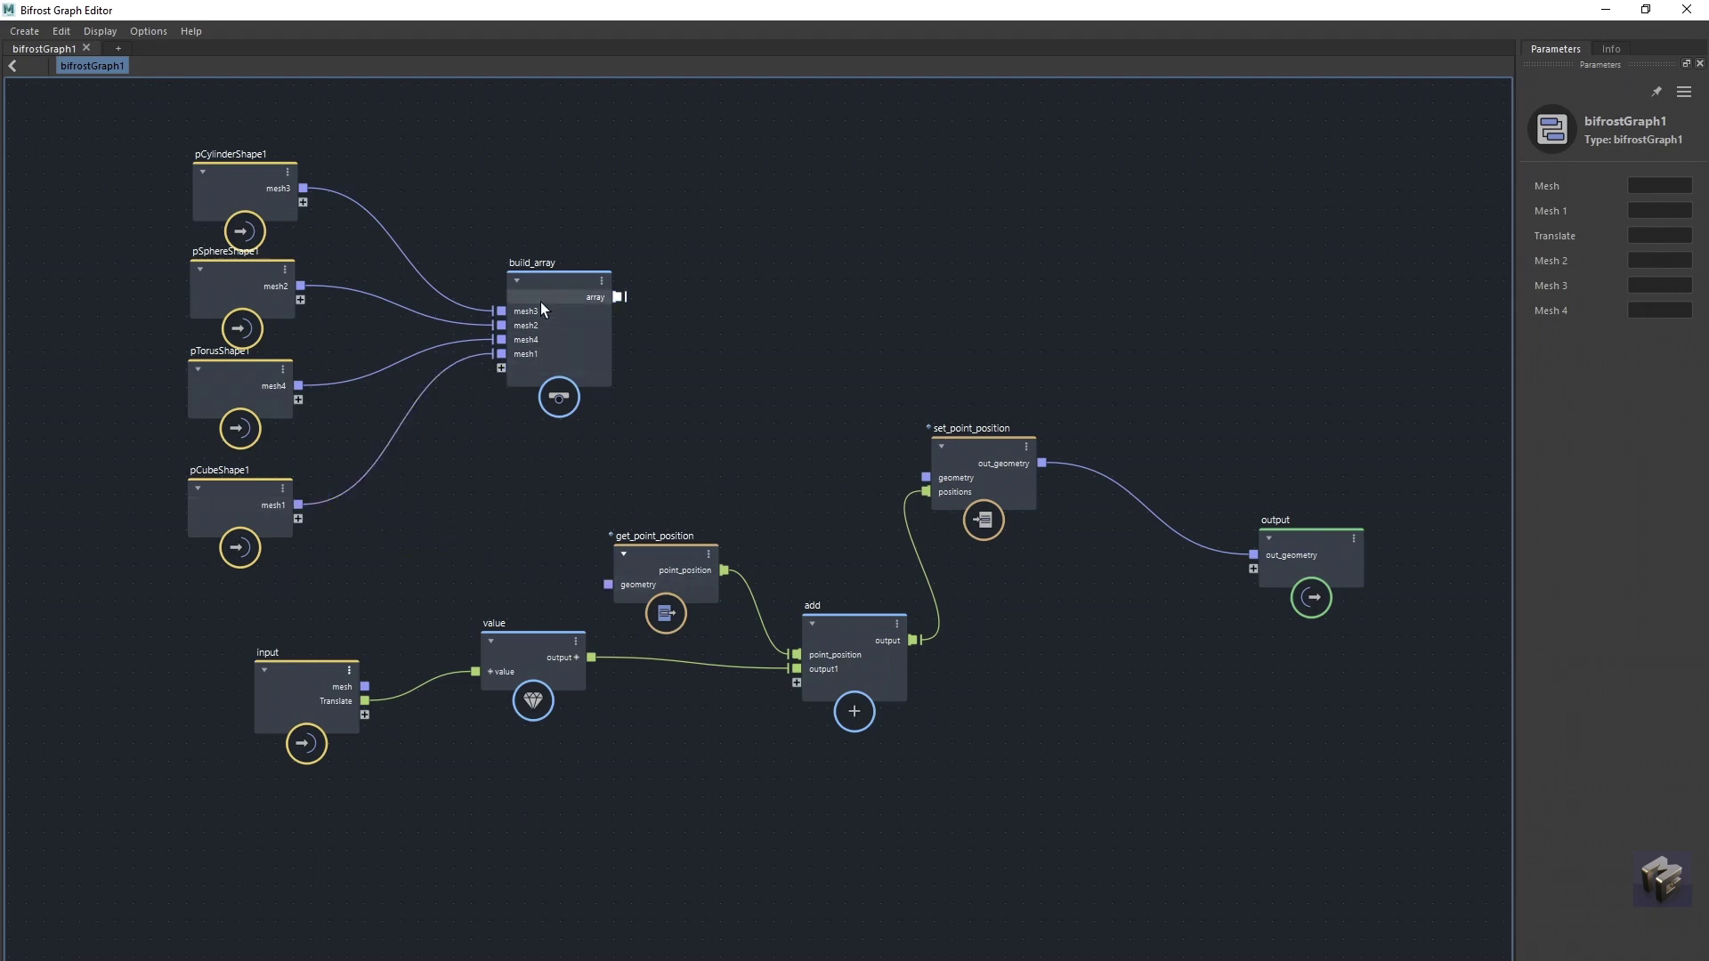
Step: Space out the pSphereShape1, pTorusShape1 and pCubeShape1 nodes evenly and move build_array farther from the column
mouse_move(542, 287)
left_mouse_down()
mouse_move(543, 318)
mouse_move(521, 302)
mouse_move(562, 301)
left_mouse_up()
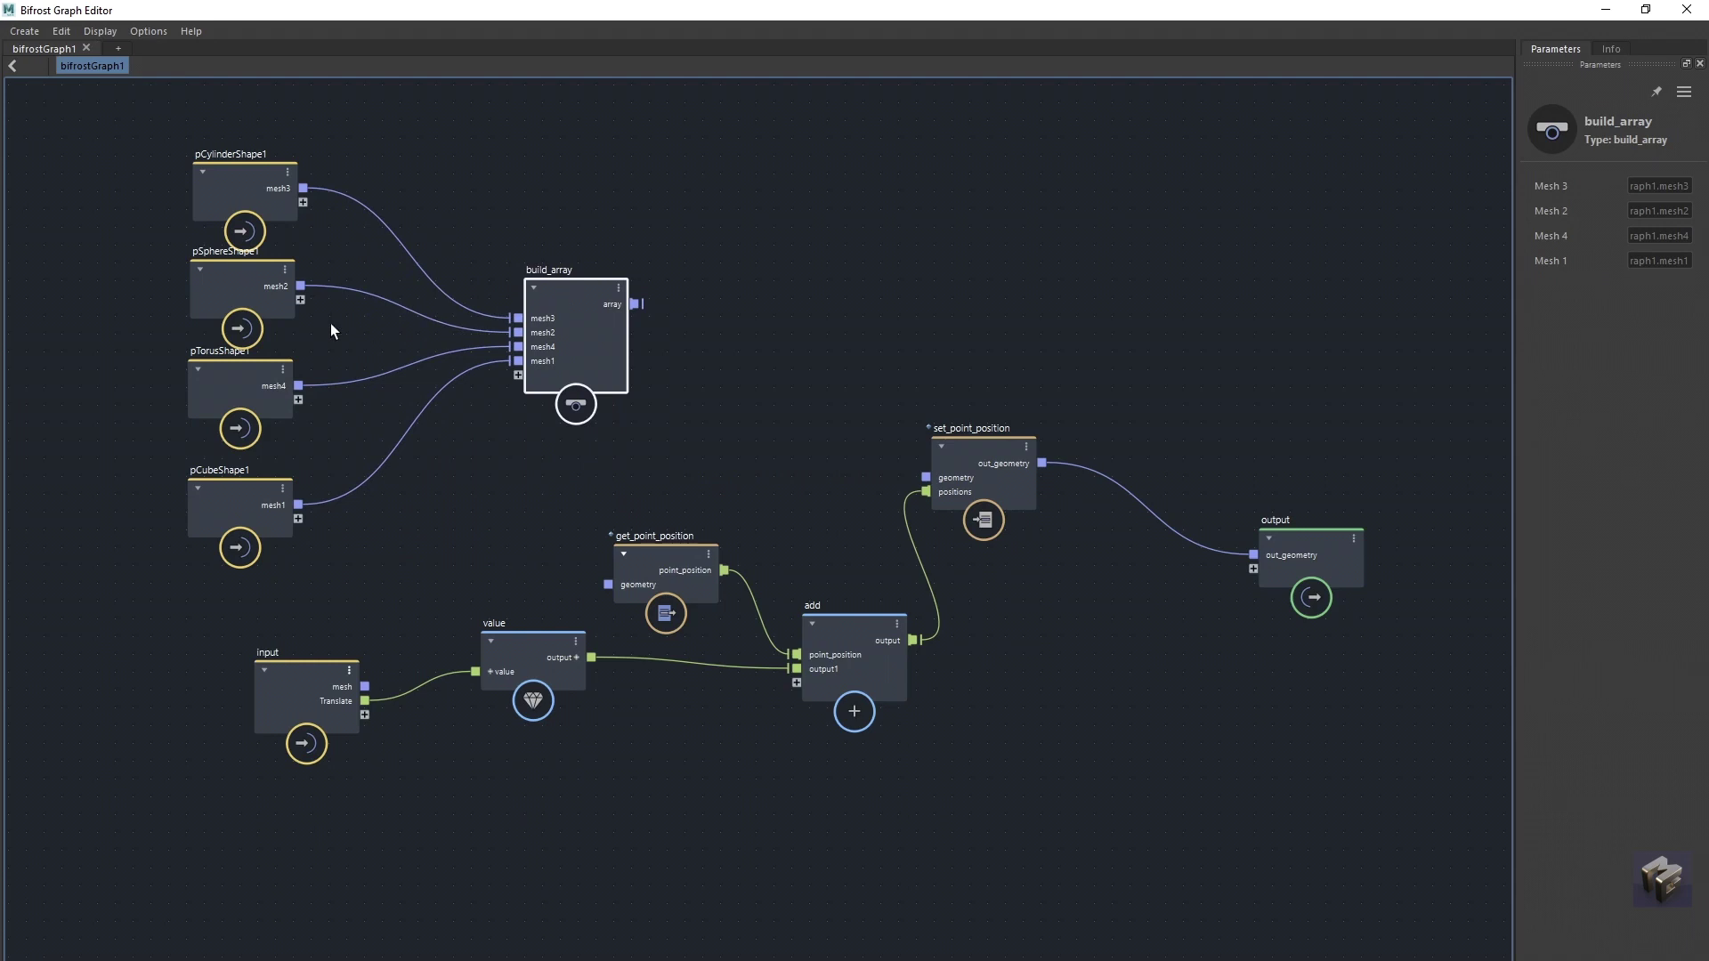
left_click_drag(243, 509, 240, 527)
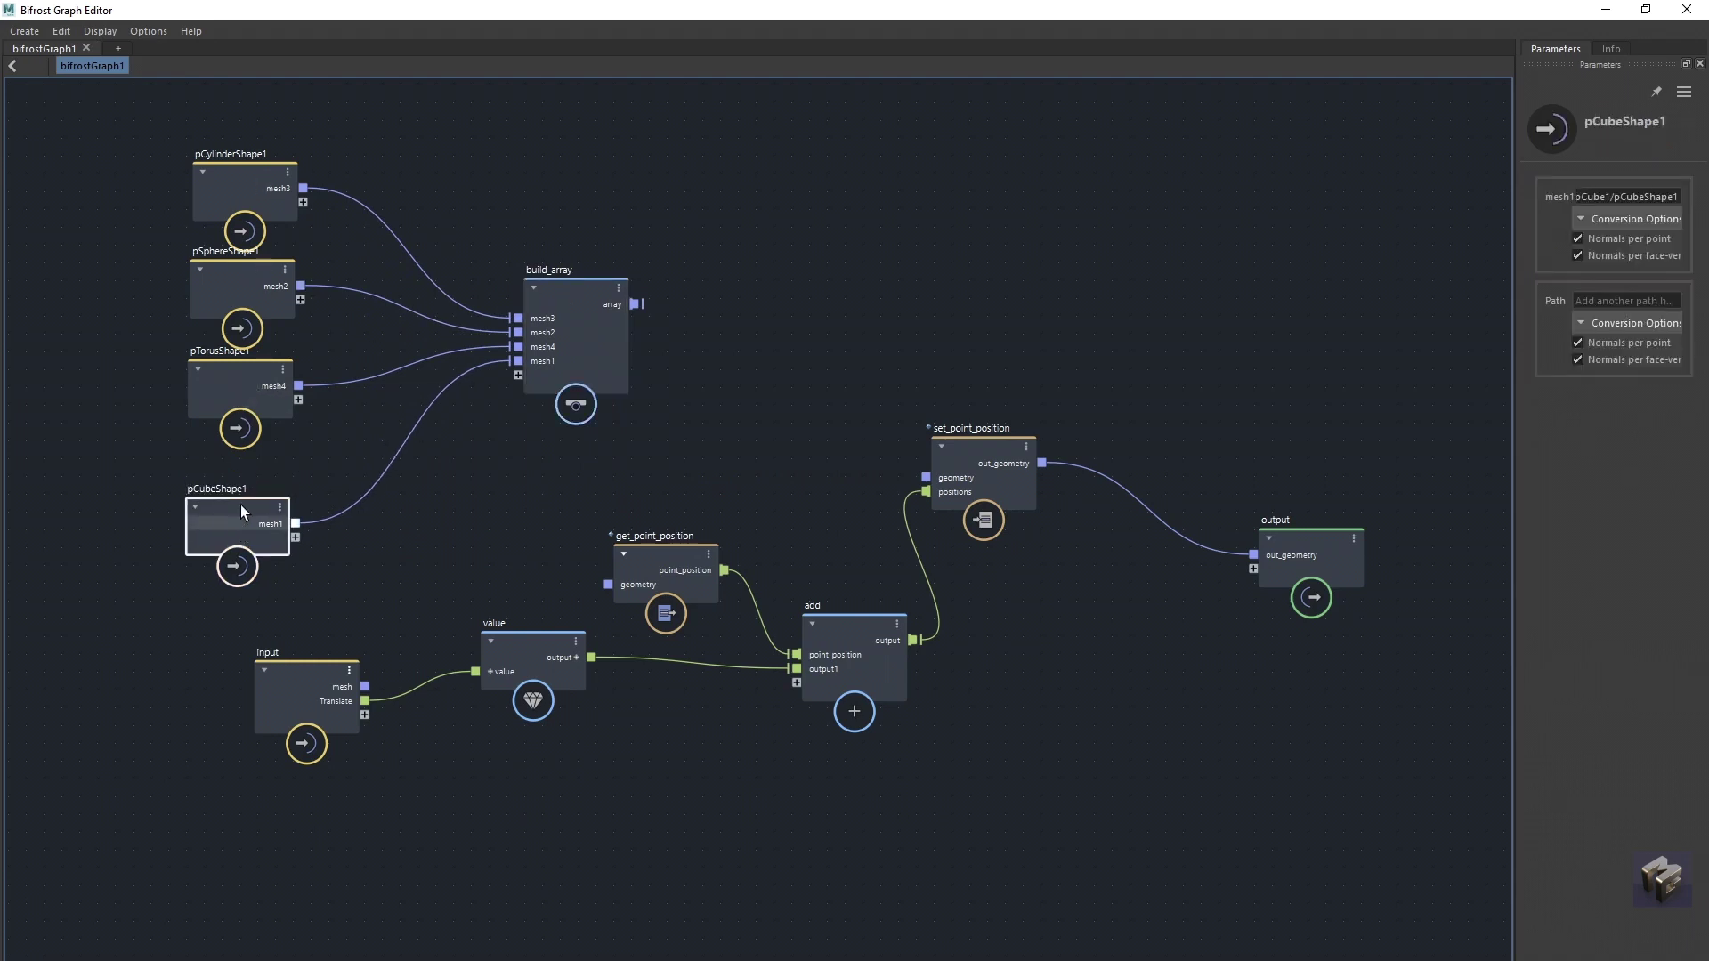
left_click_drag(241, 386, 233, 410)
left_click_drag(240, 279, 233, 290)
left_click_drag(562, 322, 703, 308)
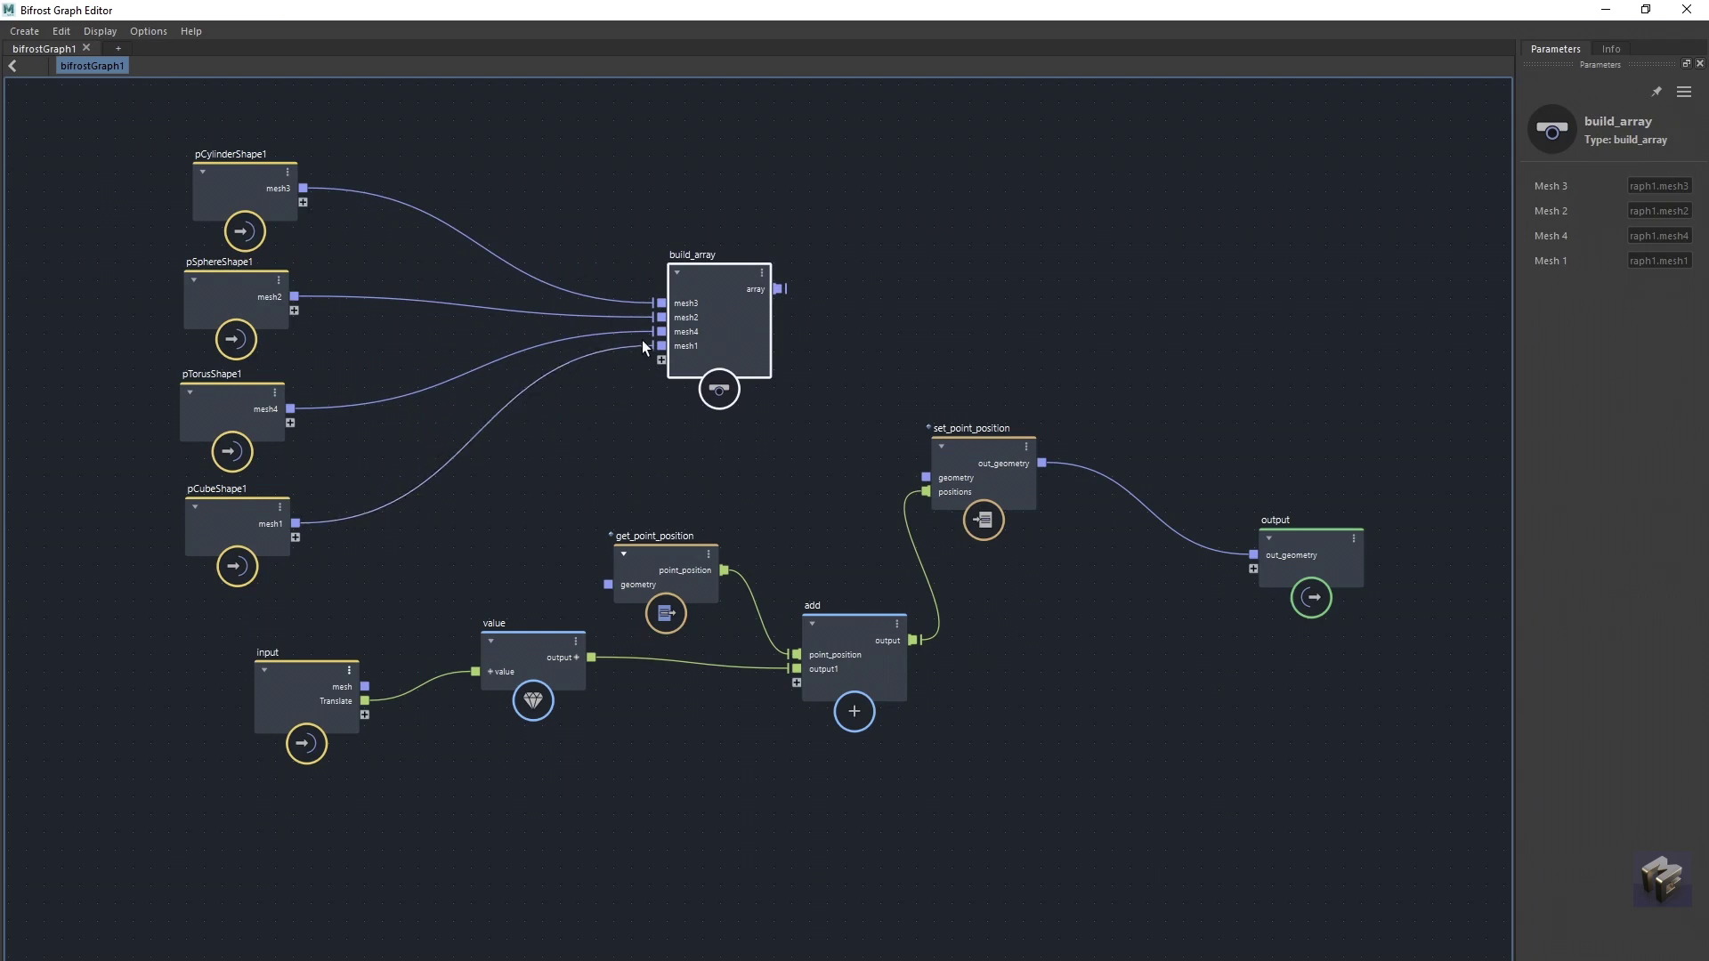
Step: Add a watchpoint to the connection between pCubeShape1 and build_array, and move the two nodes farther apart
right_click(465, 445)
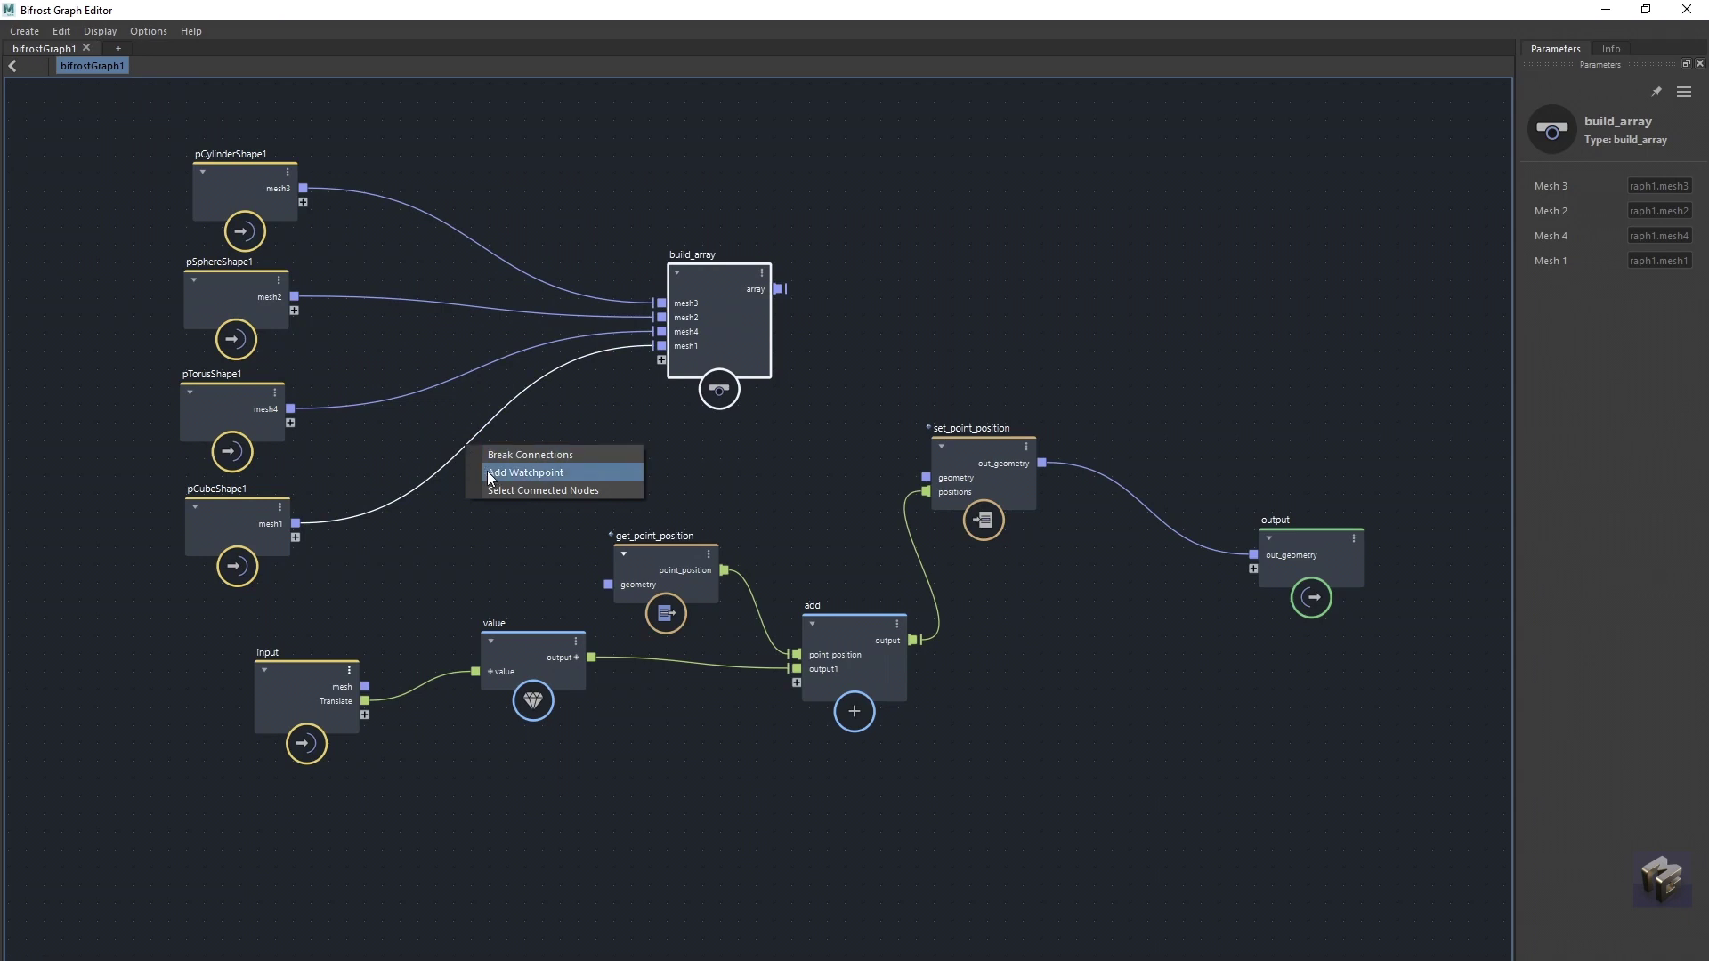
left_click(525, 473)
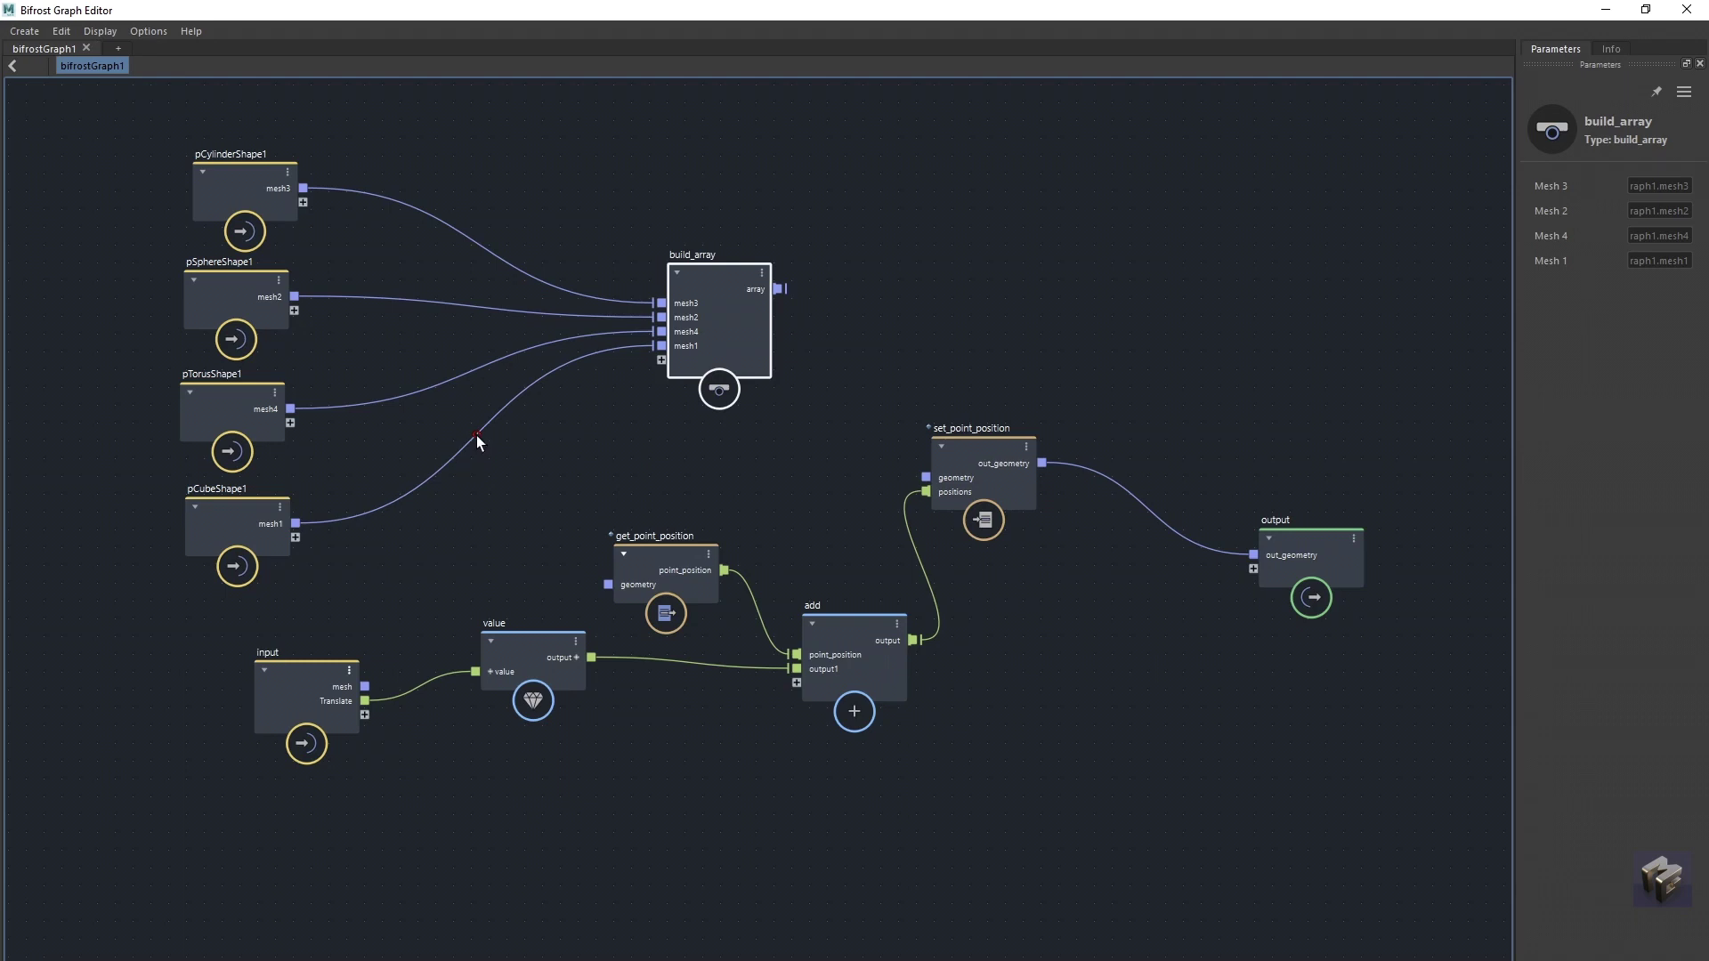
left_click_drag(743, 318, 843, 246)
left_click_drag(221, 521, 131, 541)
Step: Remove the watchpoint from pCubeShape1's mesh1 connection and add a new one in its place
right_click(482, 408)
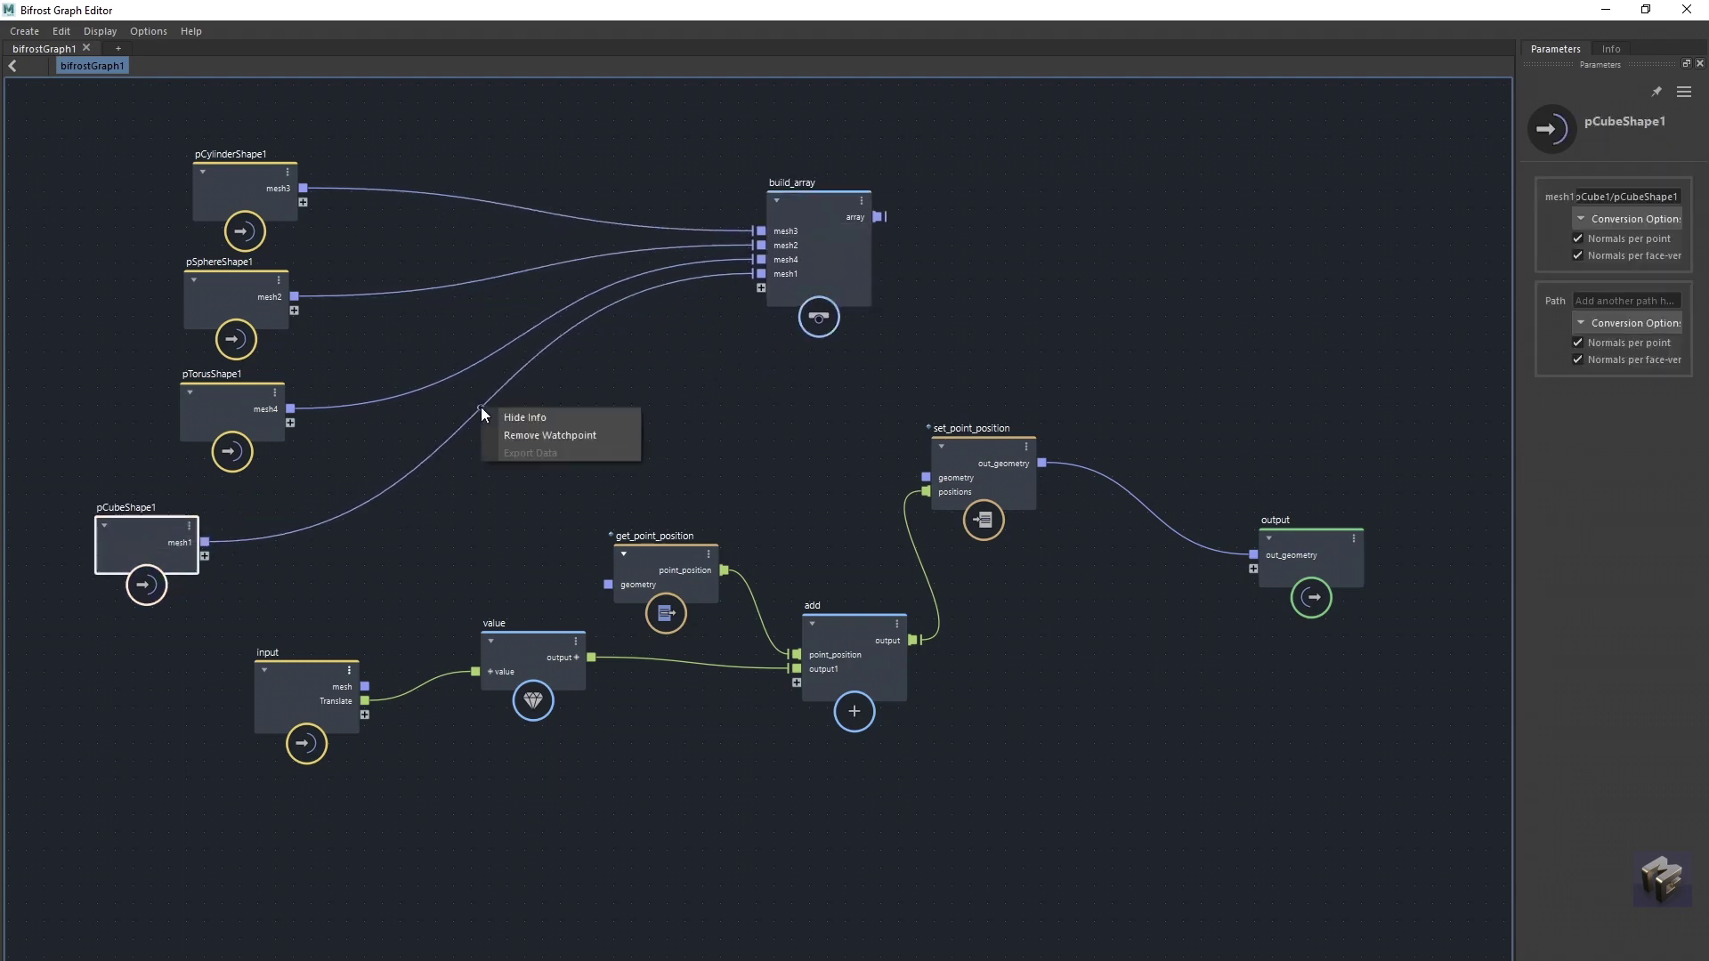
left_click(500, 433)
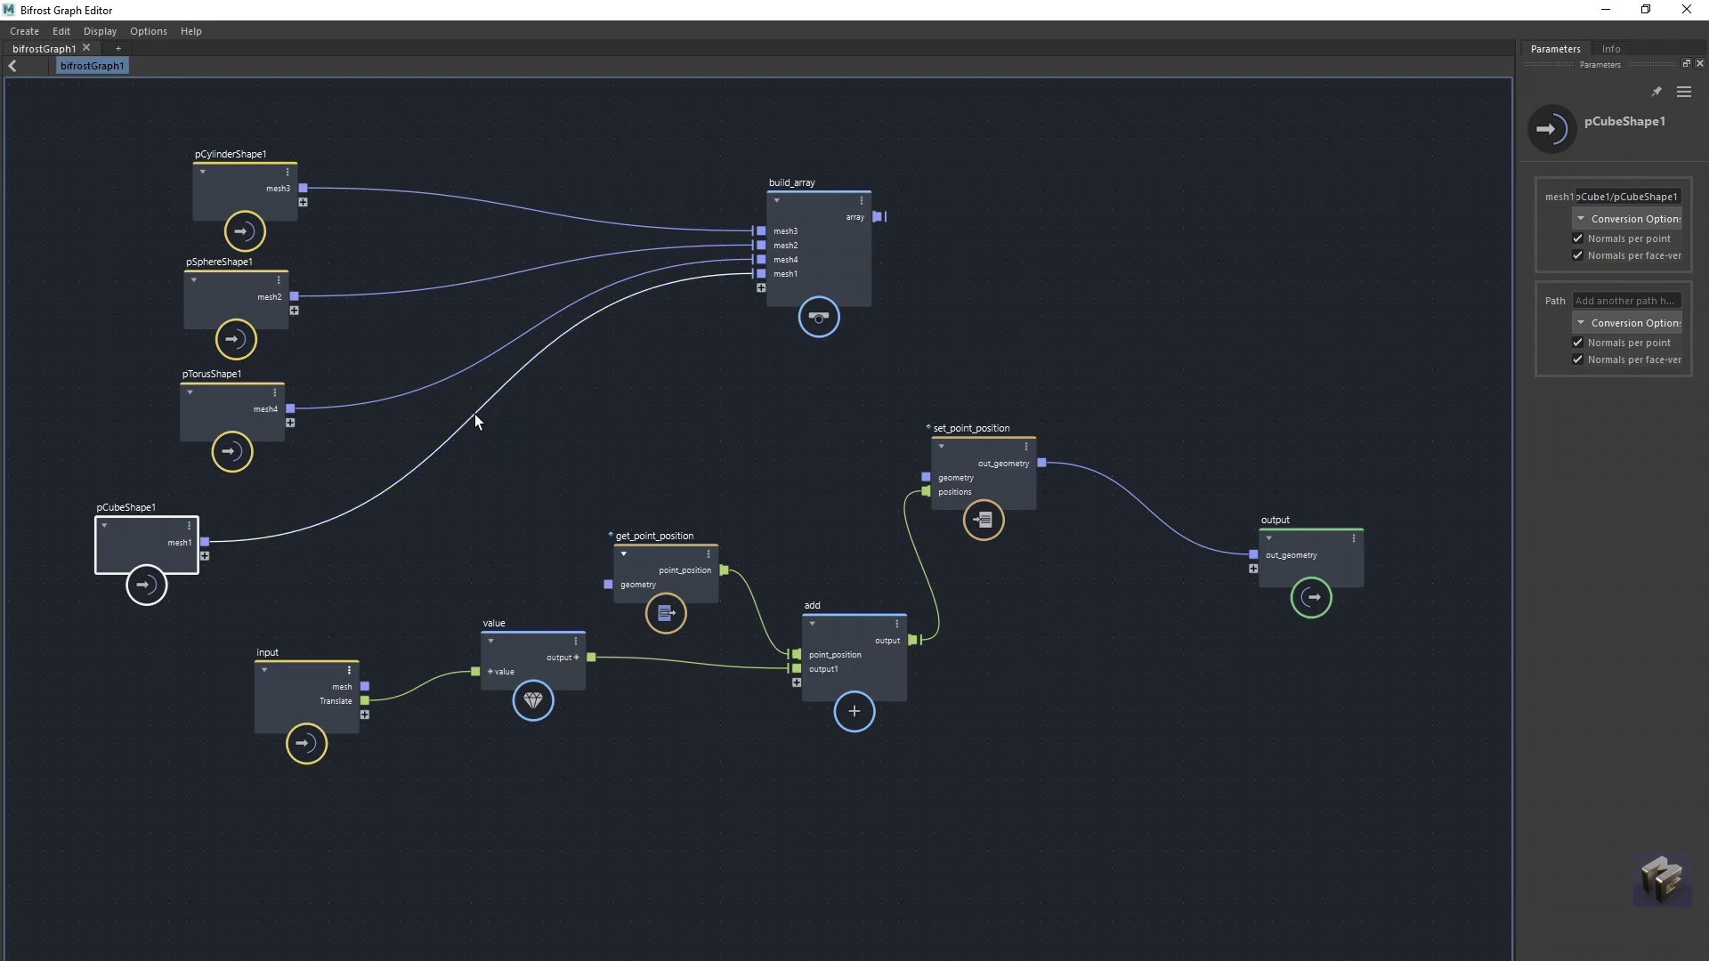
right_click(474, 414)
left_click(486, 439)
Step: Hide and show the info of the mesh1 watchpoint again, and remove the watchpoint
right_click(479, 408)
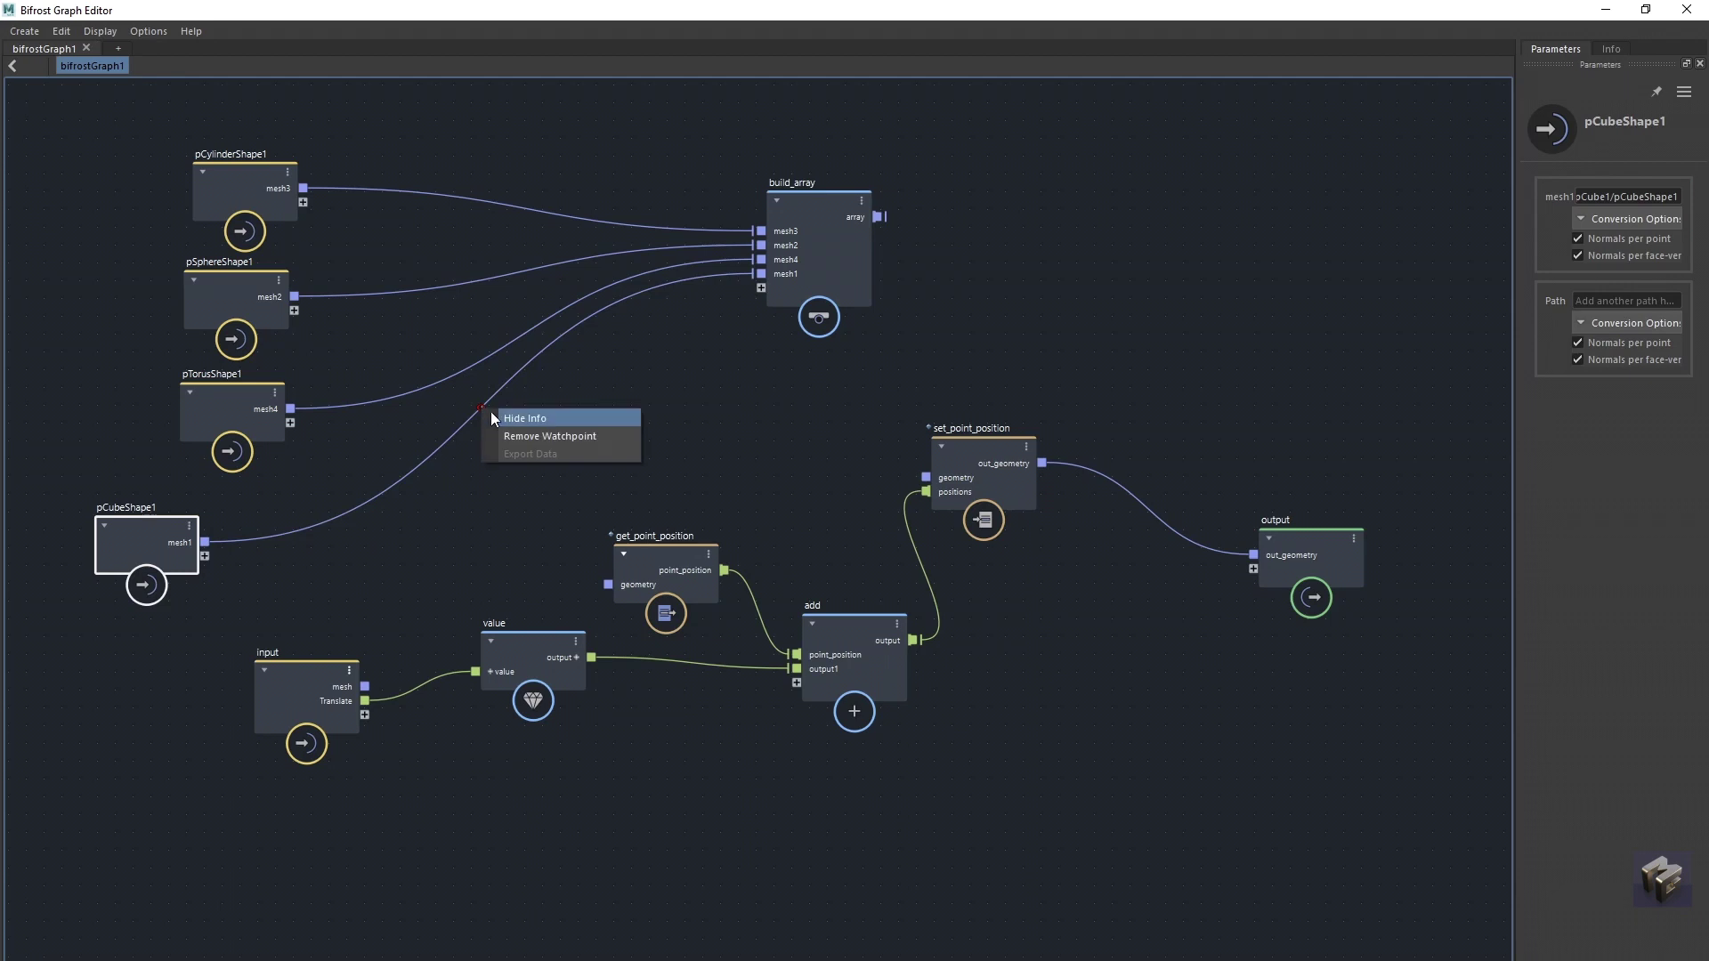
left_click(499, 418)
right_click(481, 408)
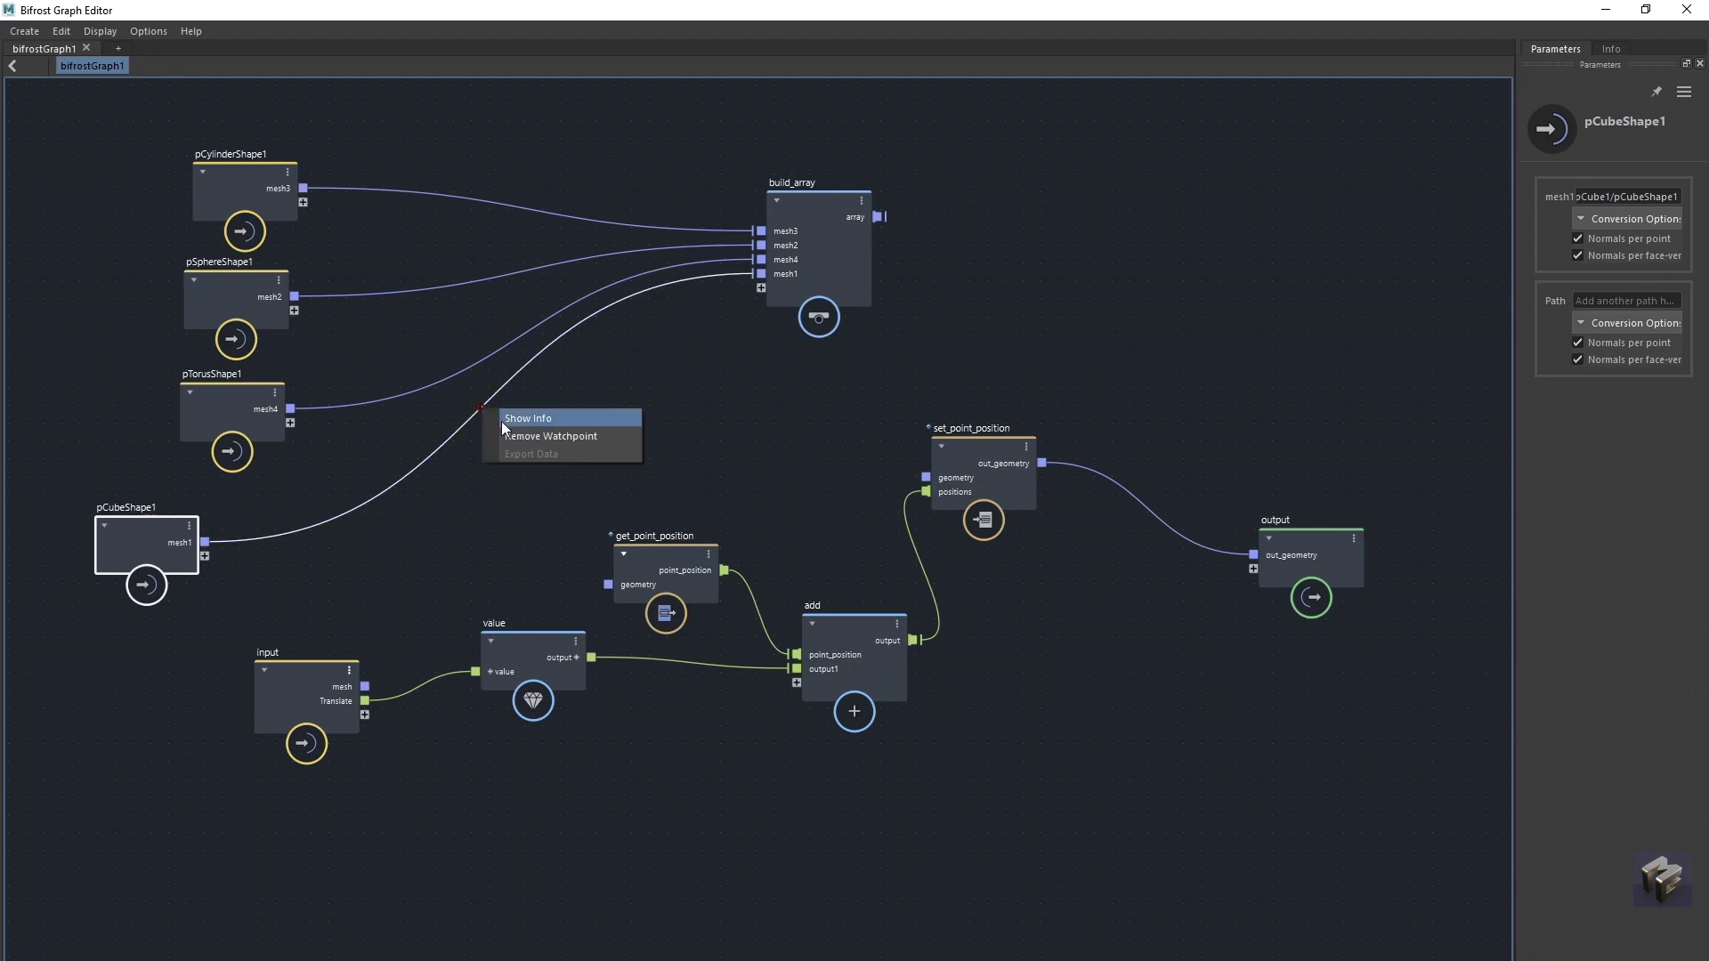
left_click(501, 420)
right_click(478, 408)
left_click(498, 430)
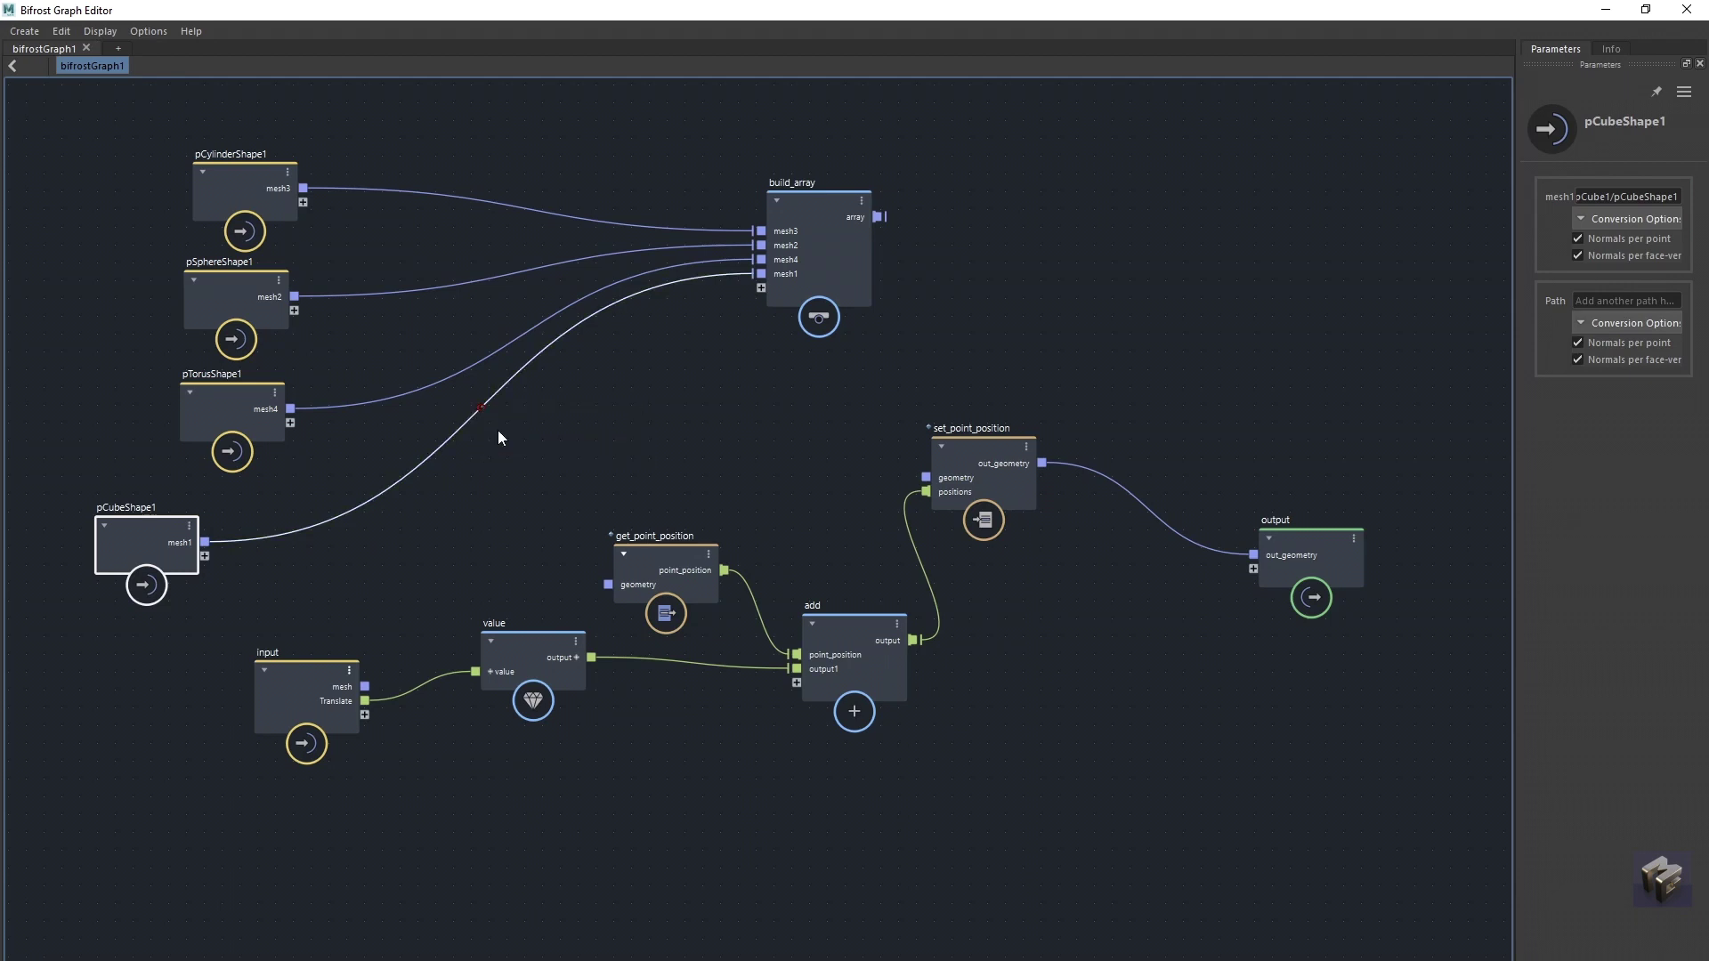
Step: Delete the set_point_position connection to output and connect build_array's array to a new port on output
left_click(801, 247)
left_click_drag(801, 244, 754, 278)
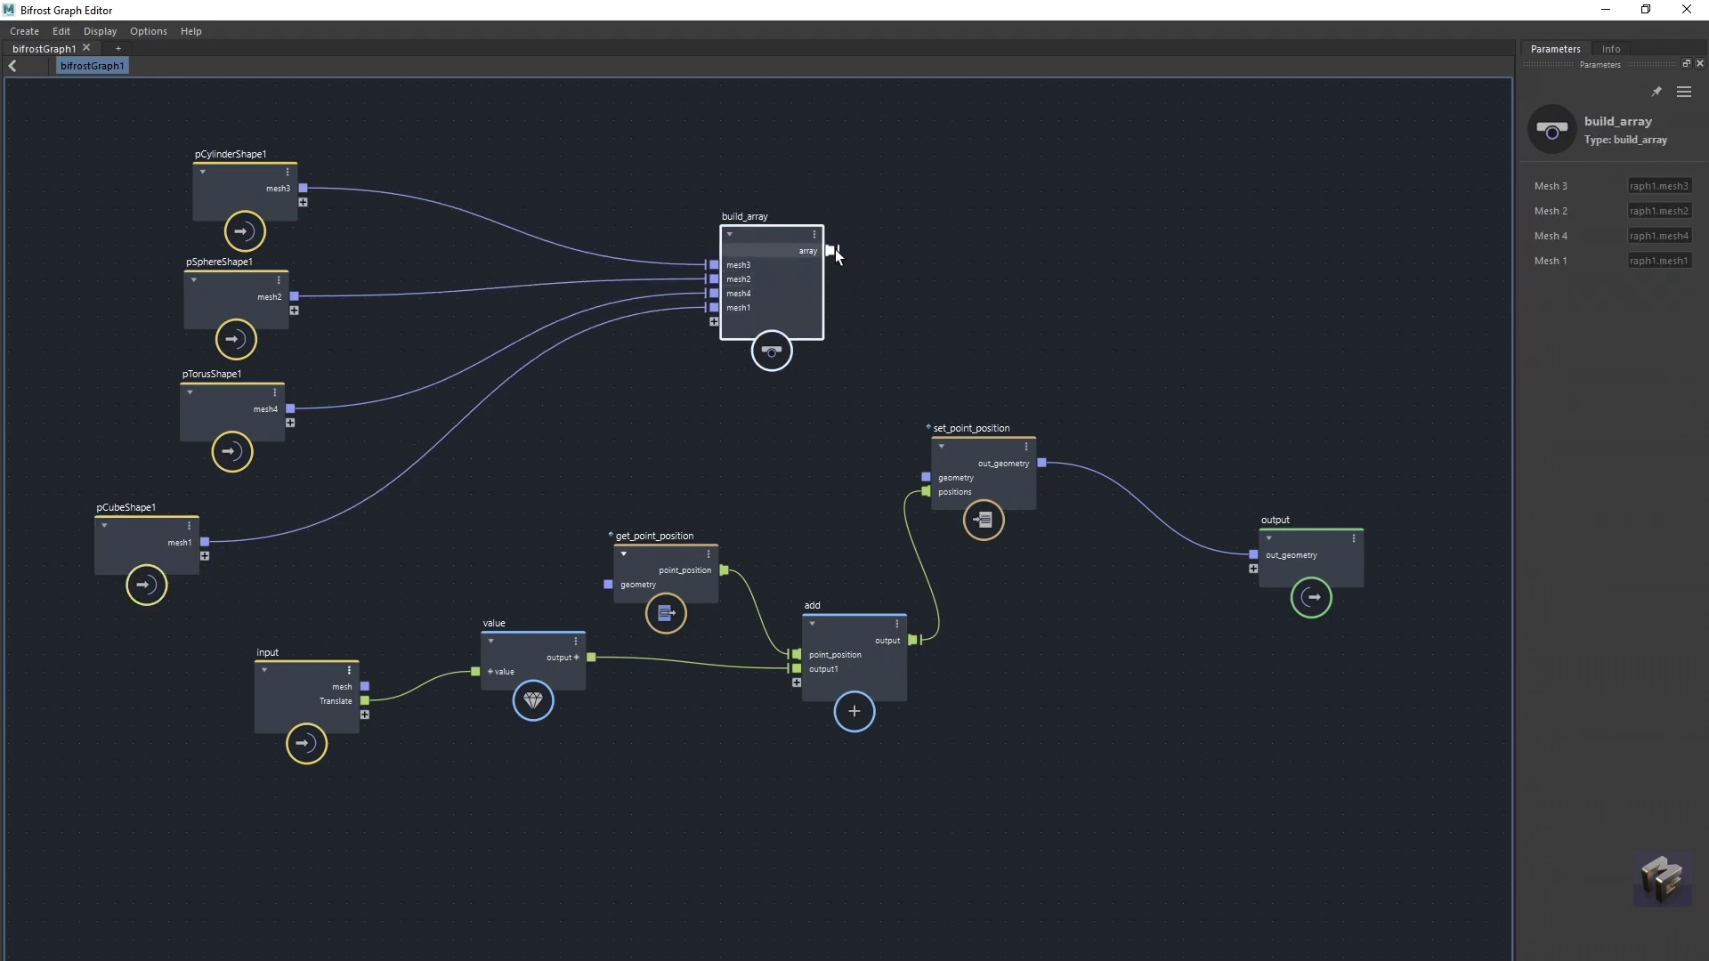
left_click(1152, 526)
key("Delete")
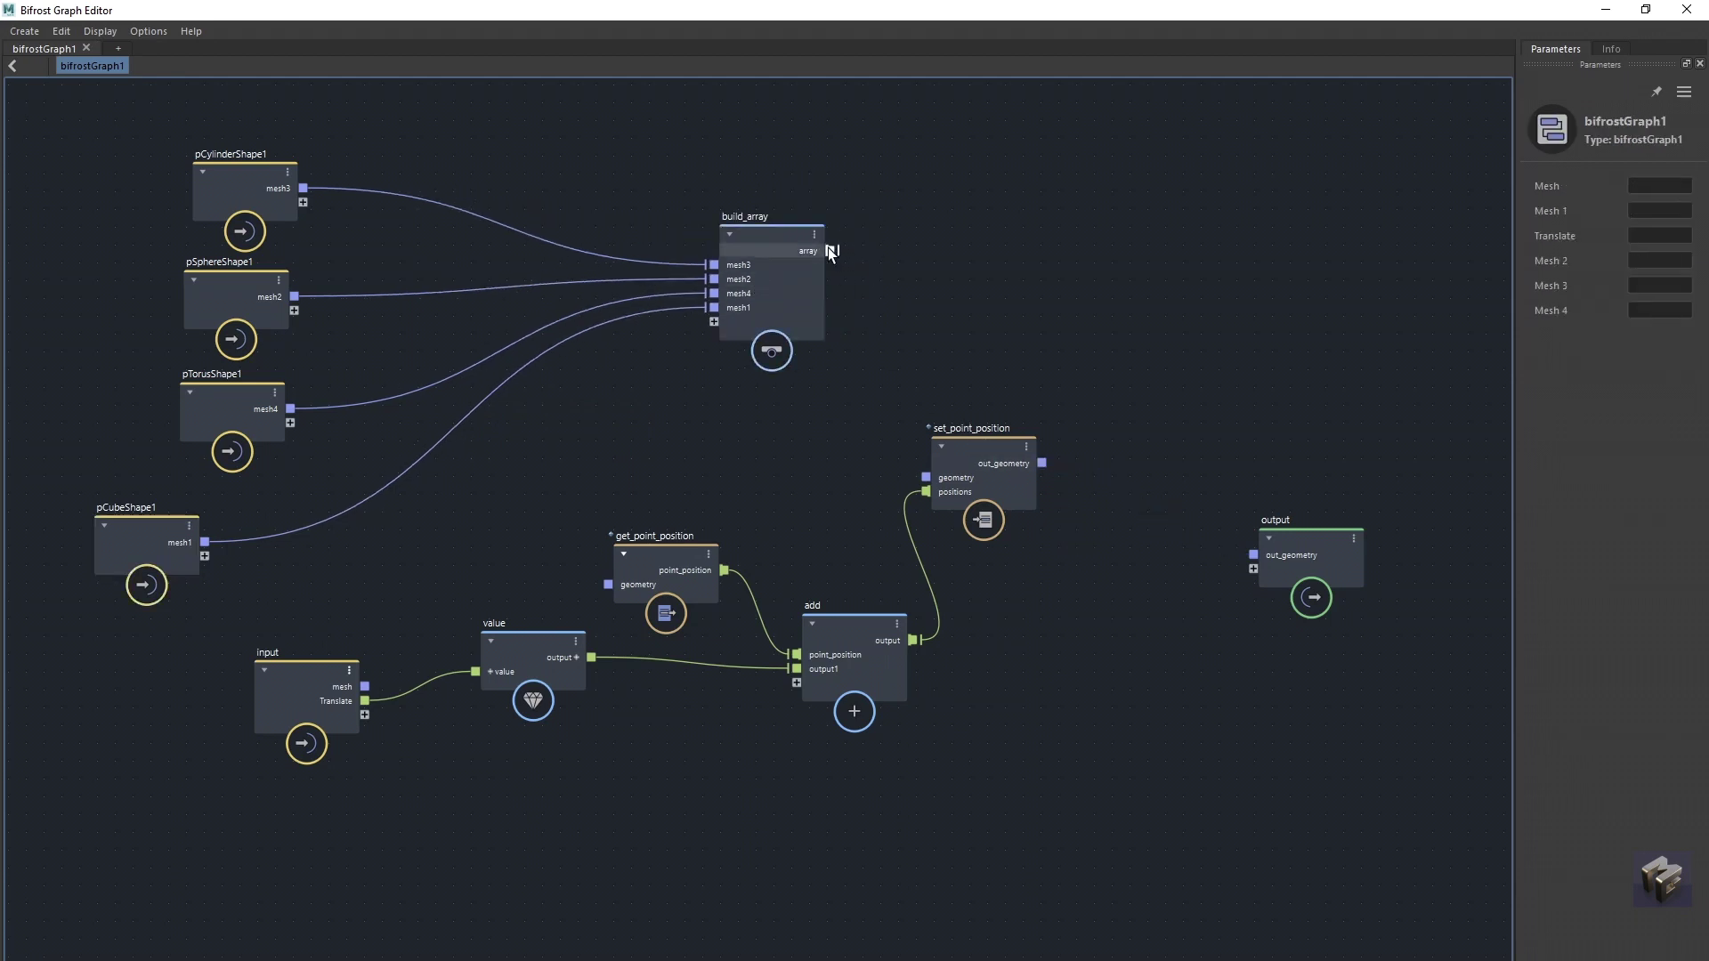
left_click_drag(831, 250, 1254, 568)
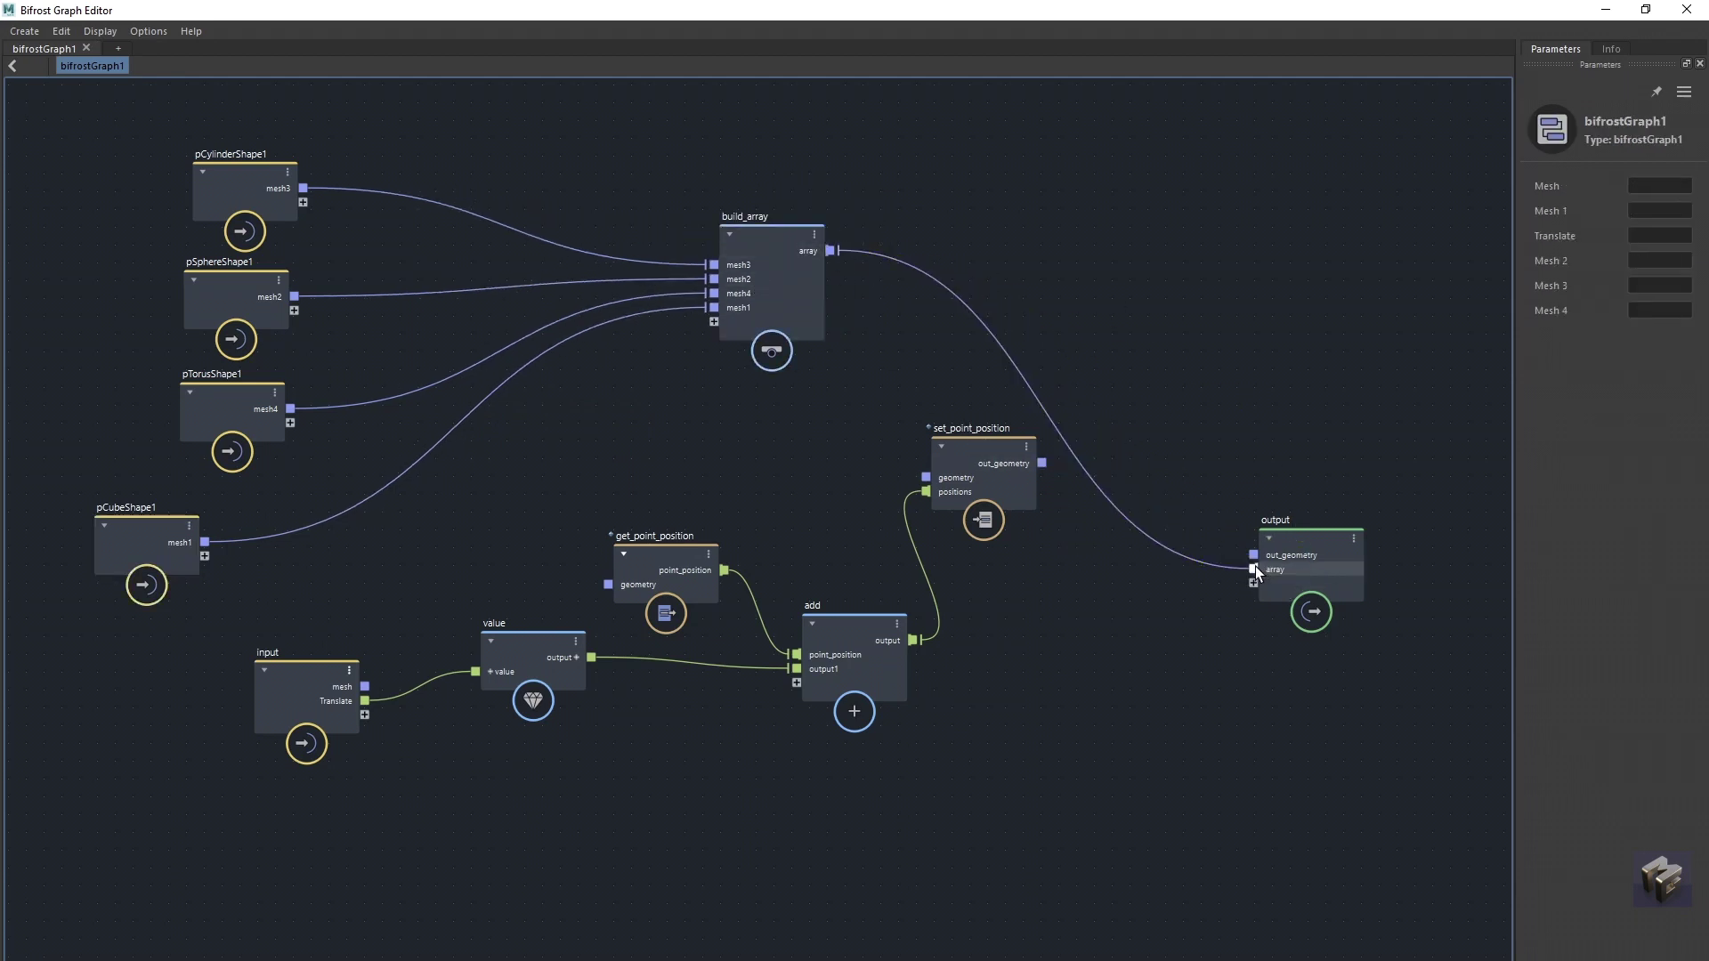
Step: Add a watchpoint to pCubeShape1's mesh1 connection and slide it along the wire closer to pCubeShape1
right_click(447, 431)
left_click(477, 457)
mouse_move(456, 425)
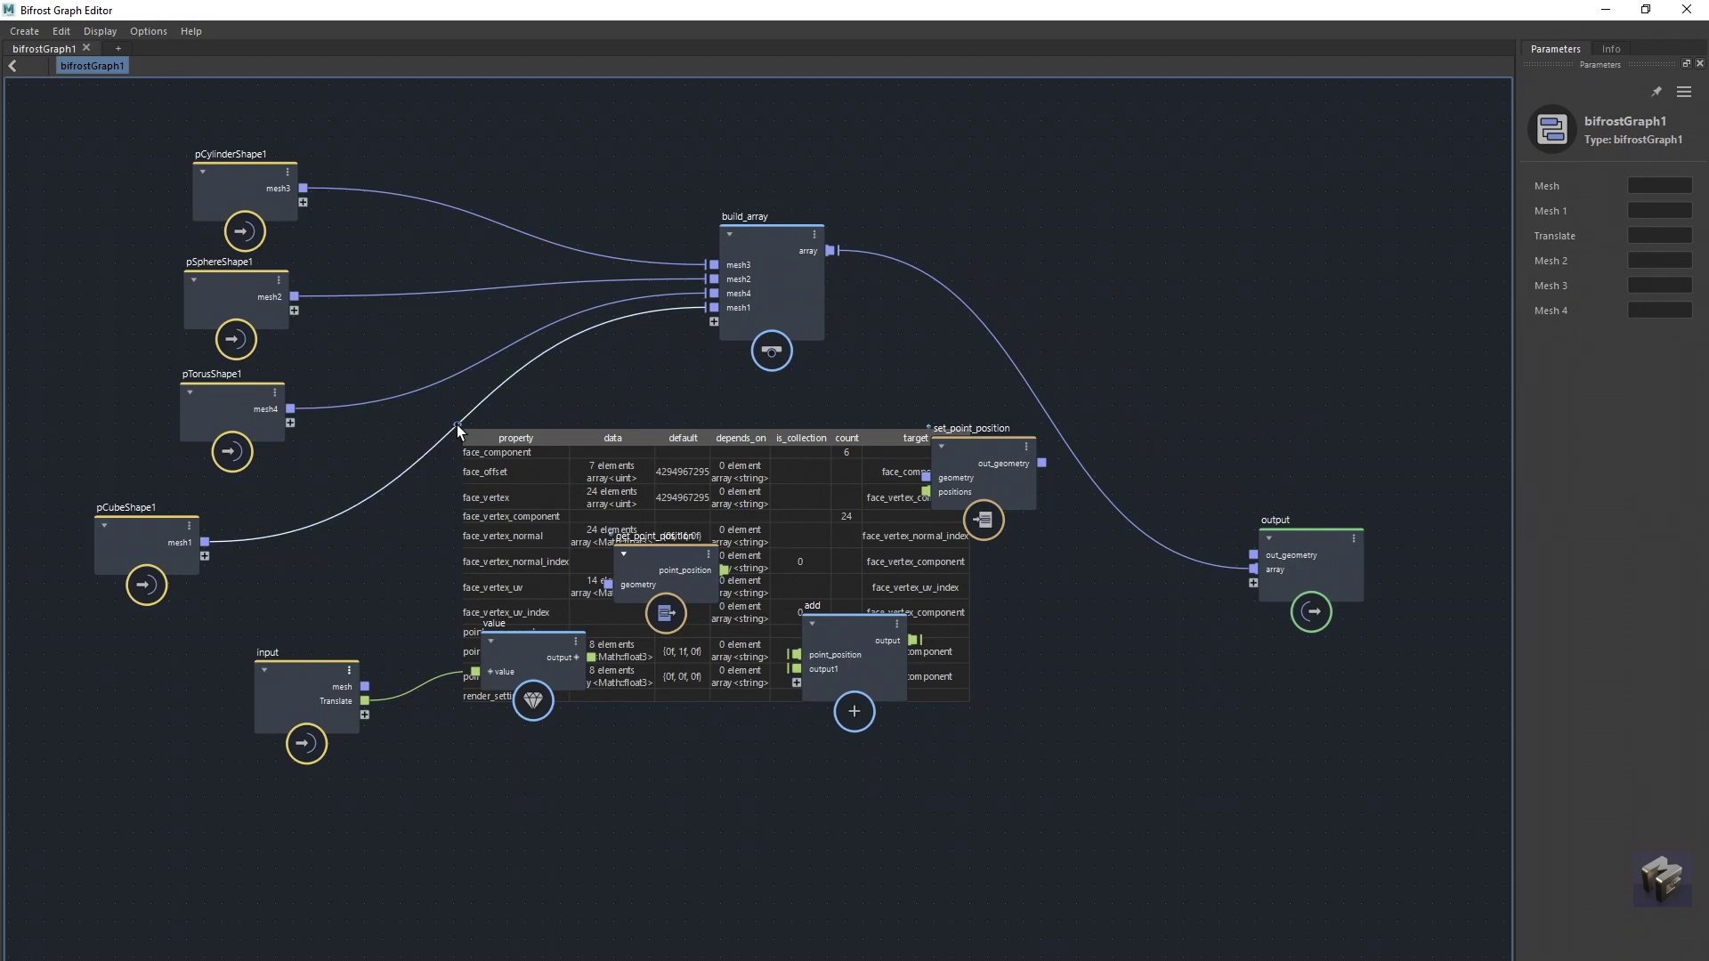
mouse_move(456, 424)
left_mouse_down()
mouse_move(274, 559)
mouse_move(653, 352)
mouse_move(294, 489)
mouse_move(403, 451)
left_mouse_up()
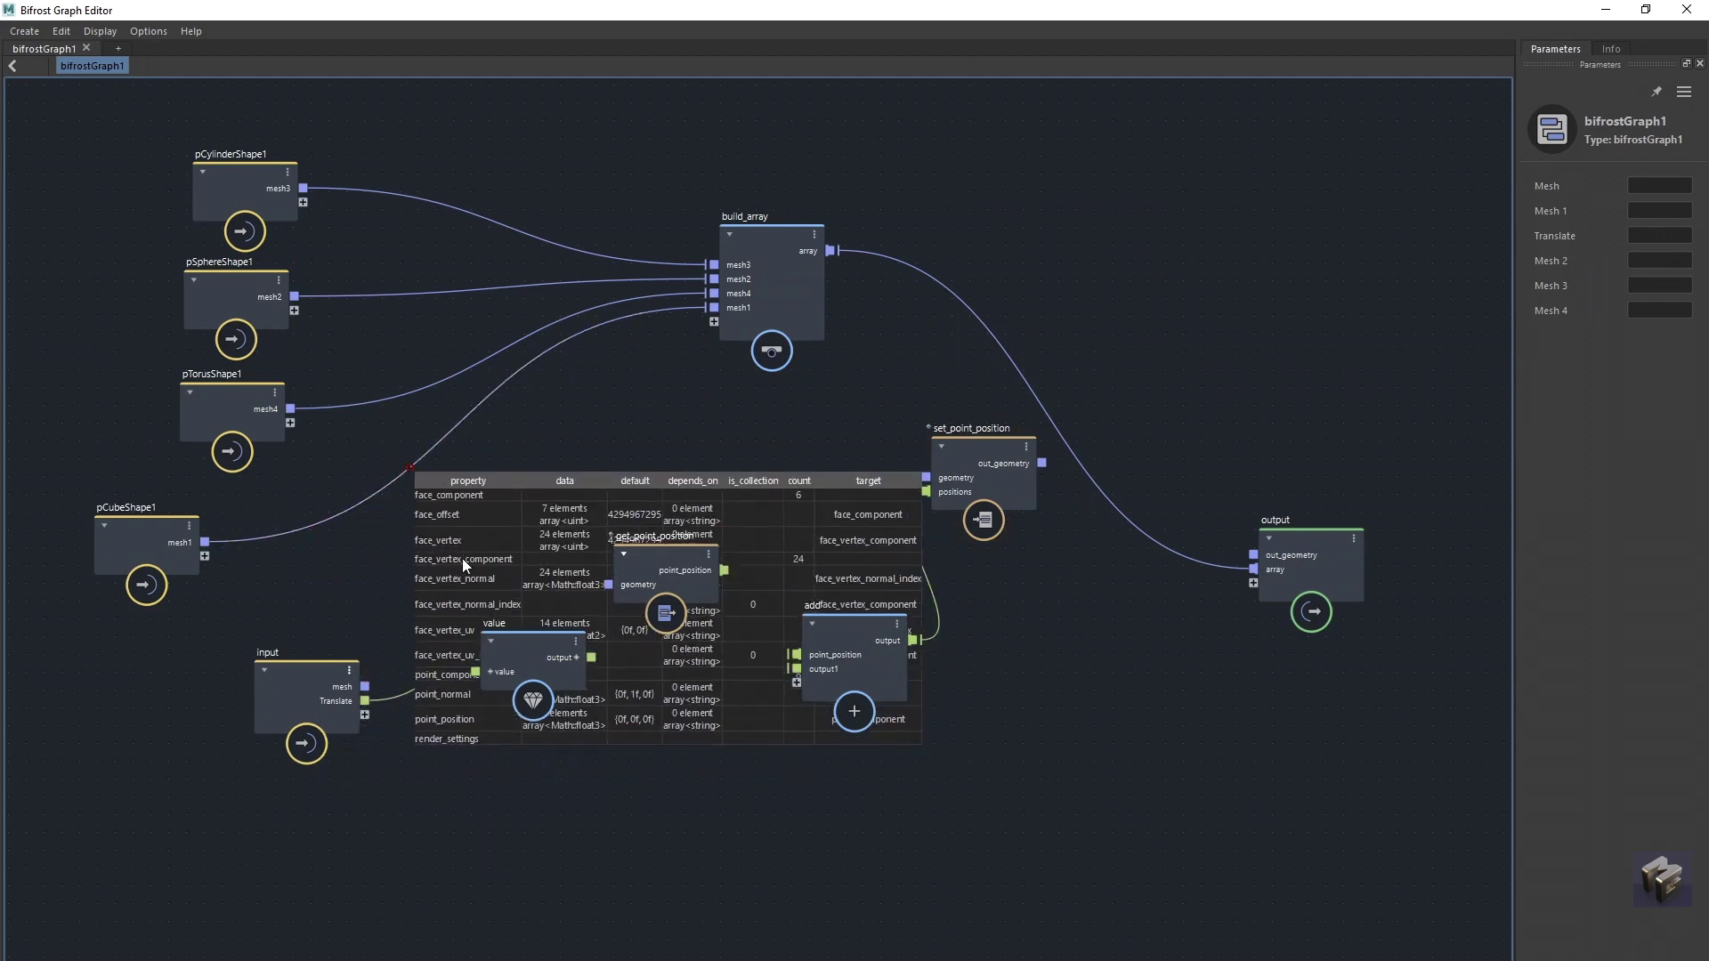
Step: Move the input, value, get_point_position, add and set_point_position nodes clear of the watchpoint's property table
left_click_drag(513, 643, 572, 799)
left_click_drag(679, 564, 794, 837)
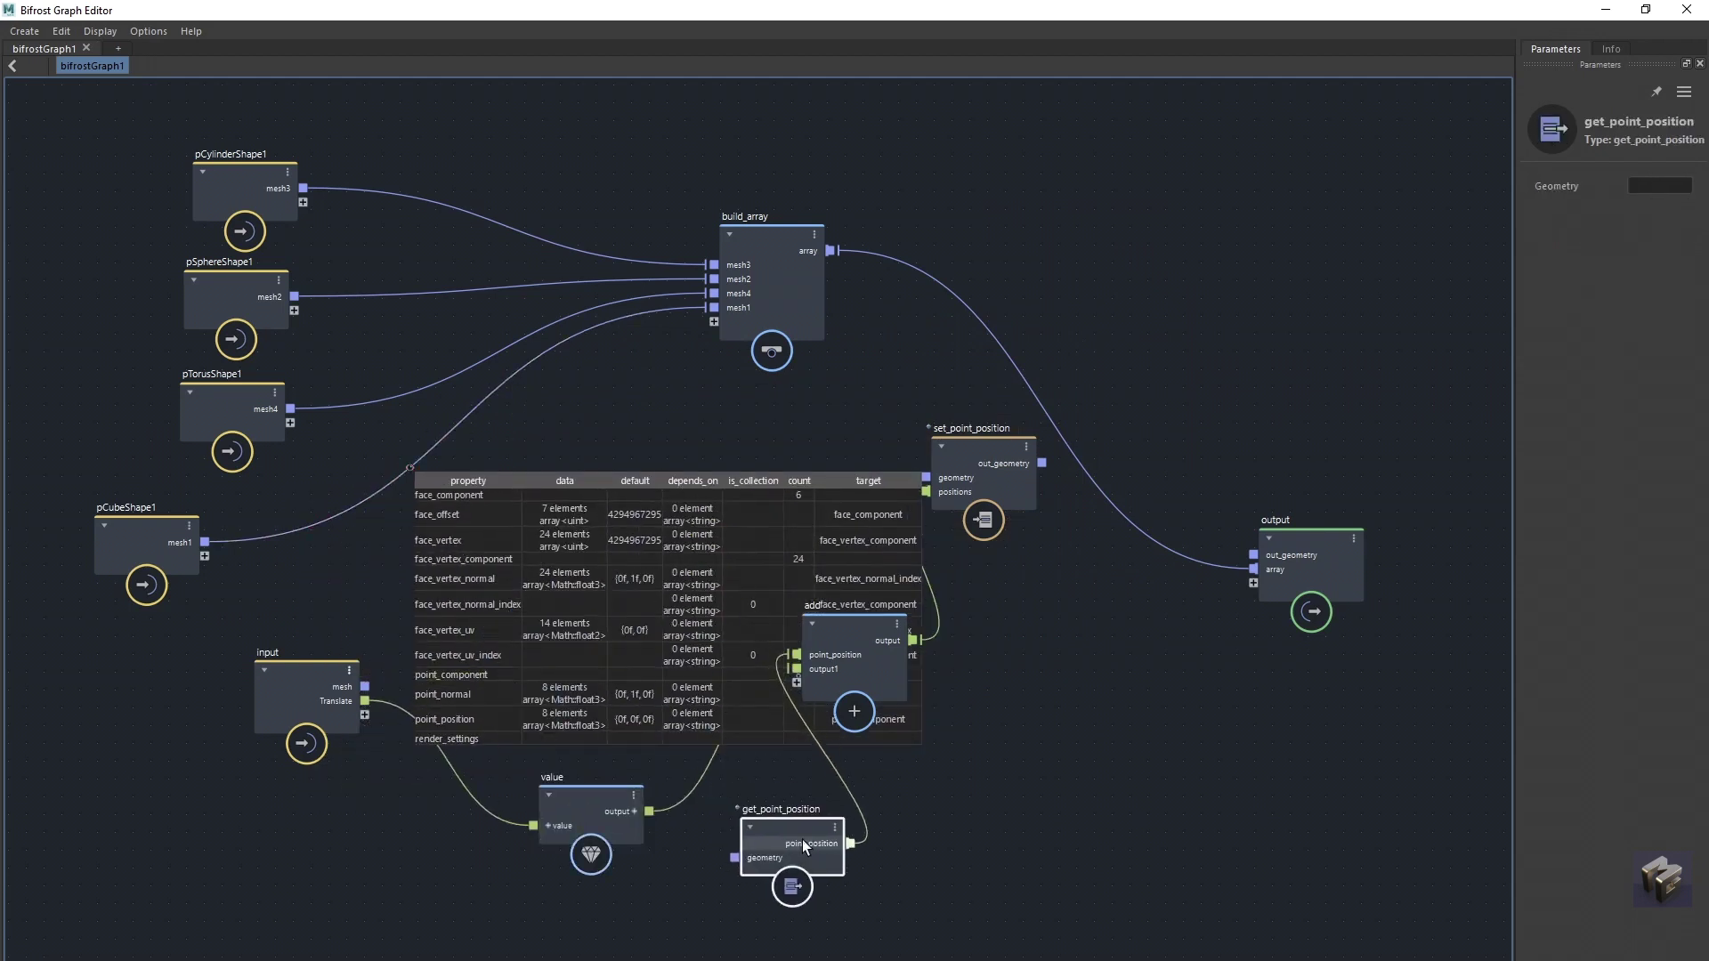
left_click_drag(854, 634, 988, 746)
left_click_drag(297, 682, 229, 814)
left_click_drag(965, 446, 1122, 701)
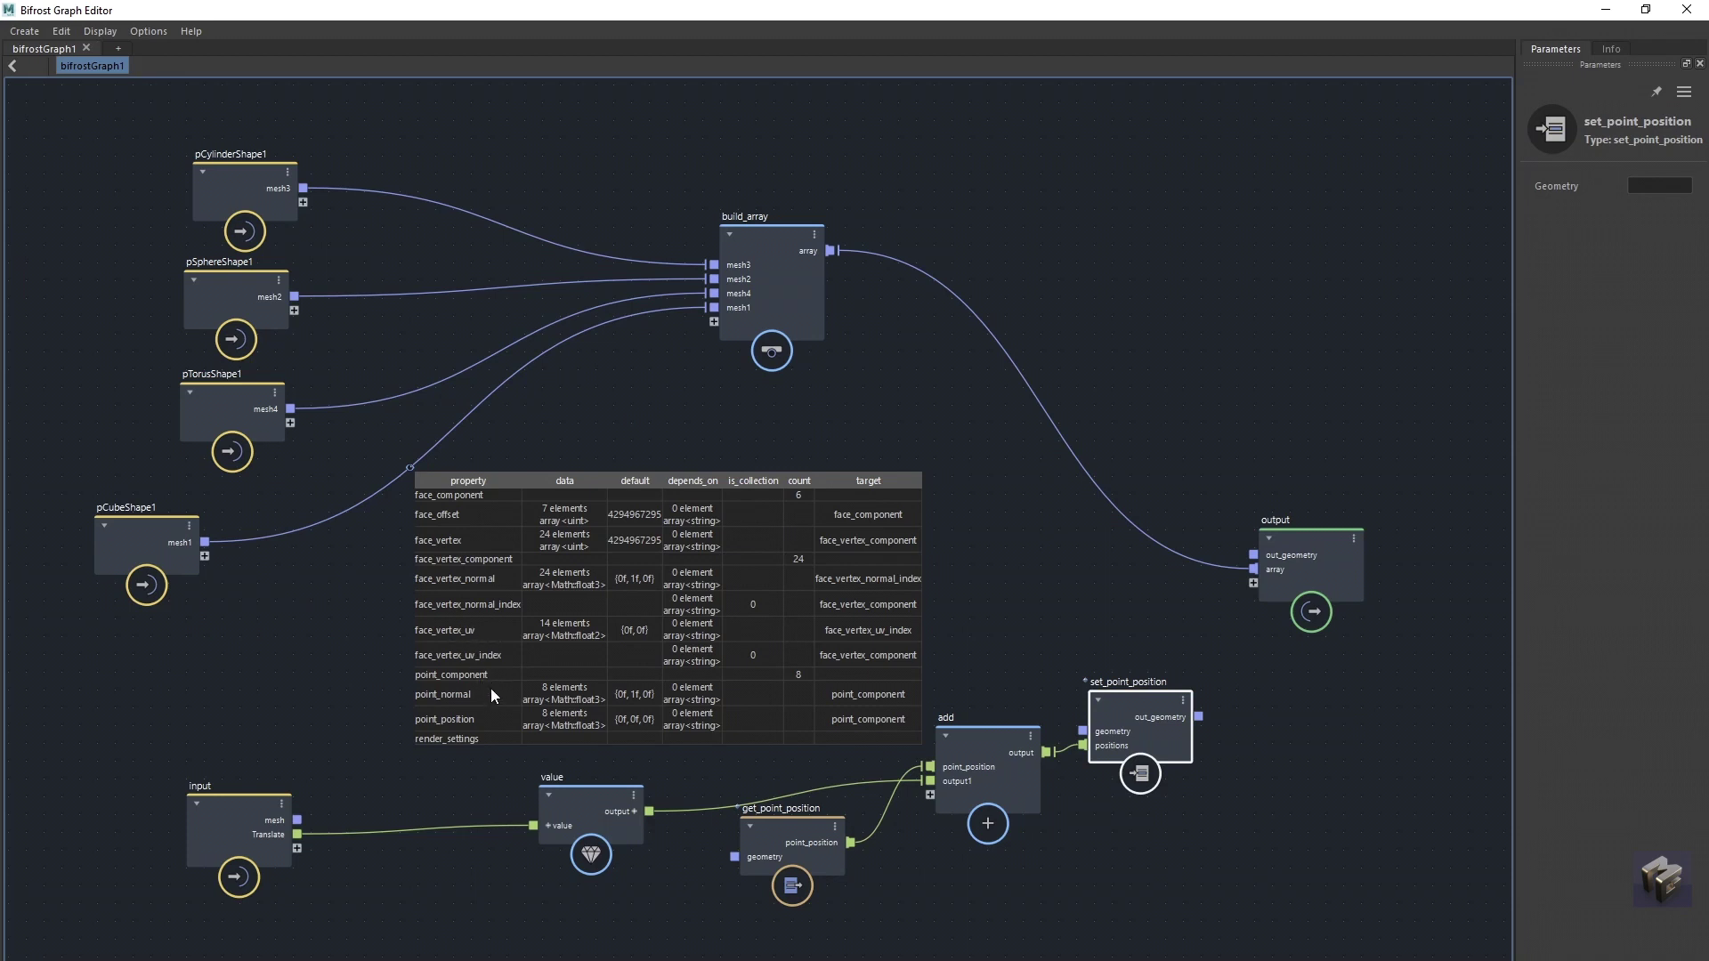
Step: Examine the point_position row and its target in the property table, and remove the watchpoint
left_click(450, 718)
left_click_drag(549, 717, 868, 718)
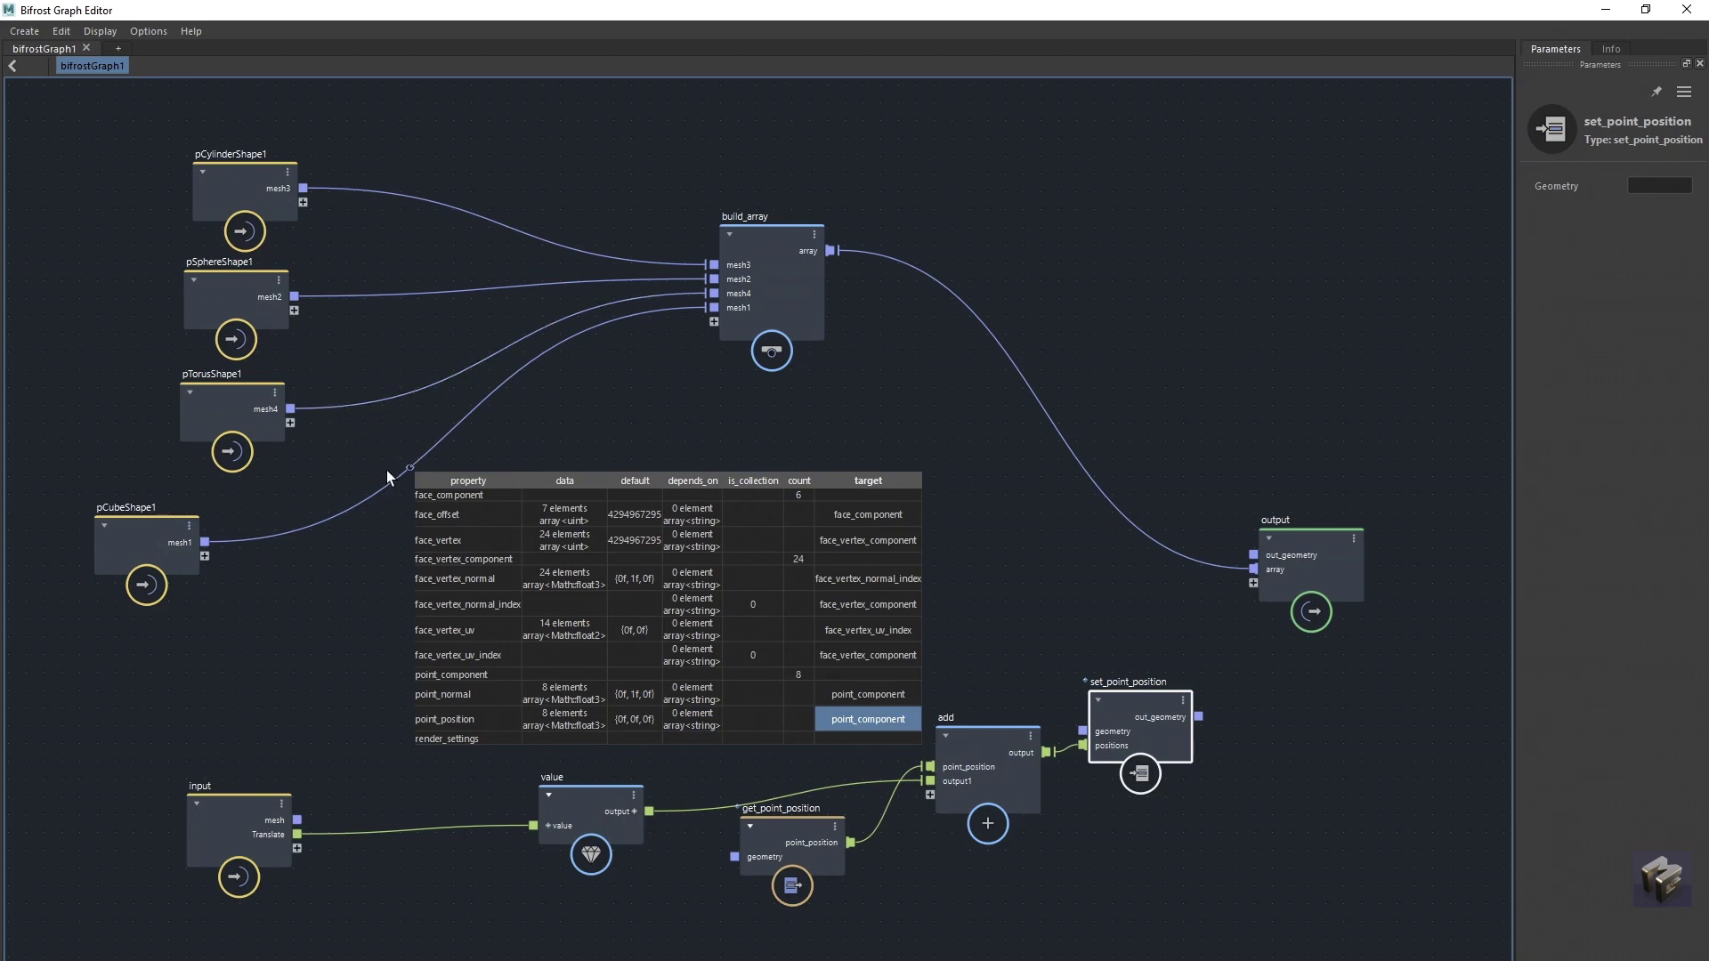
right_click(408, 468)
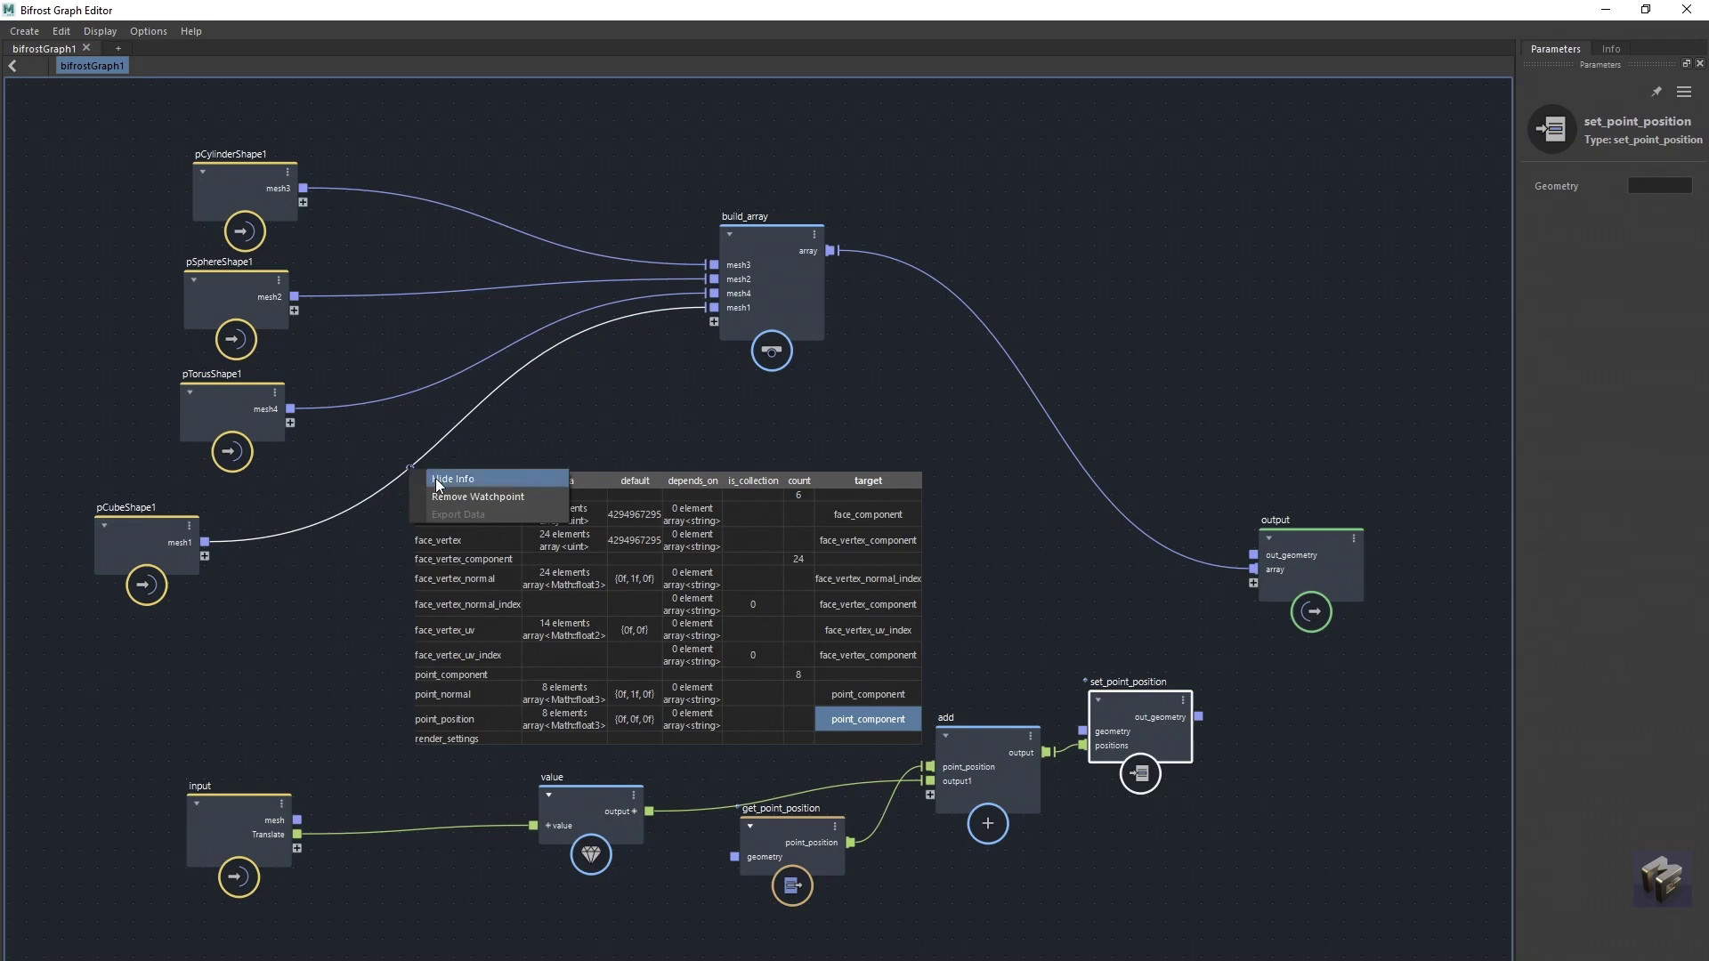
left_click(433, 497)
Step: Realign pCubeShape1 under the other shapes, move build_array beside the column and delete its connection to output
left_click_drag(167, 534, 252, 523)
left_click_drag(780, 243, 470, 325)
left_click(769, 268)
key("Delete")
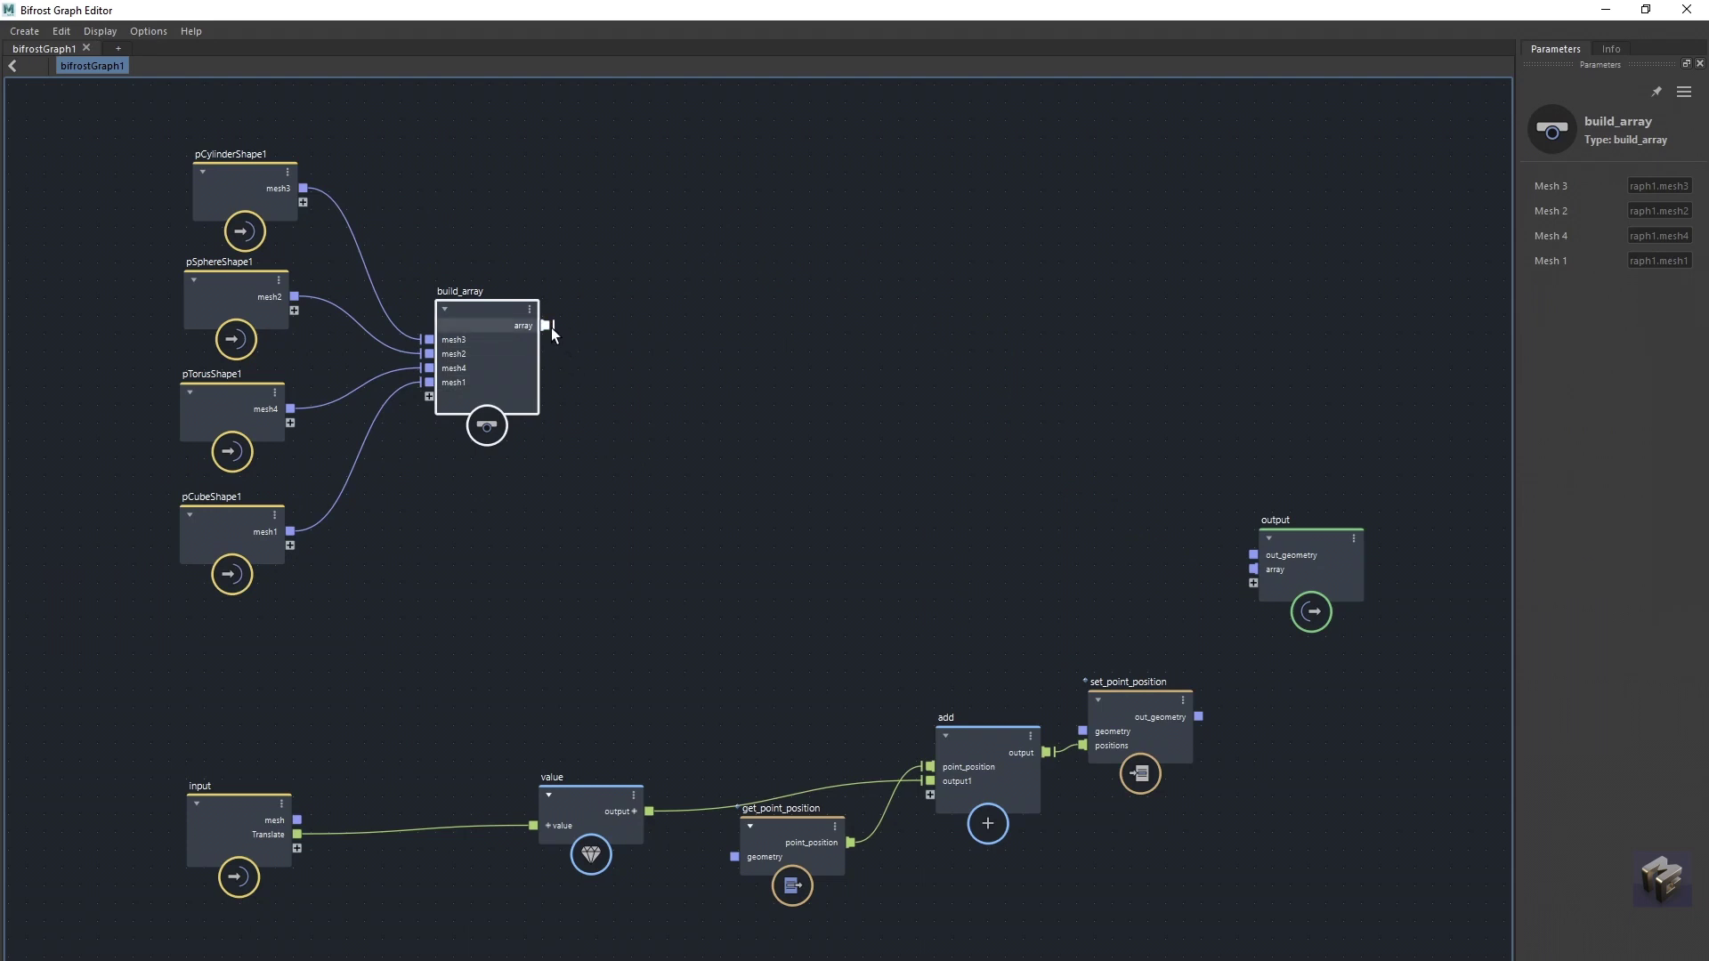
Step: Move get_point_position next to build_array, raise the value node, and connect array to get_point_position's geometry input
left_click_drag(547, 326, 644, 326)
left_click_drag(595, 806, 668, 626)
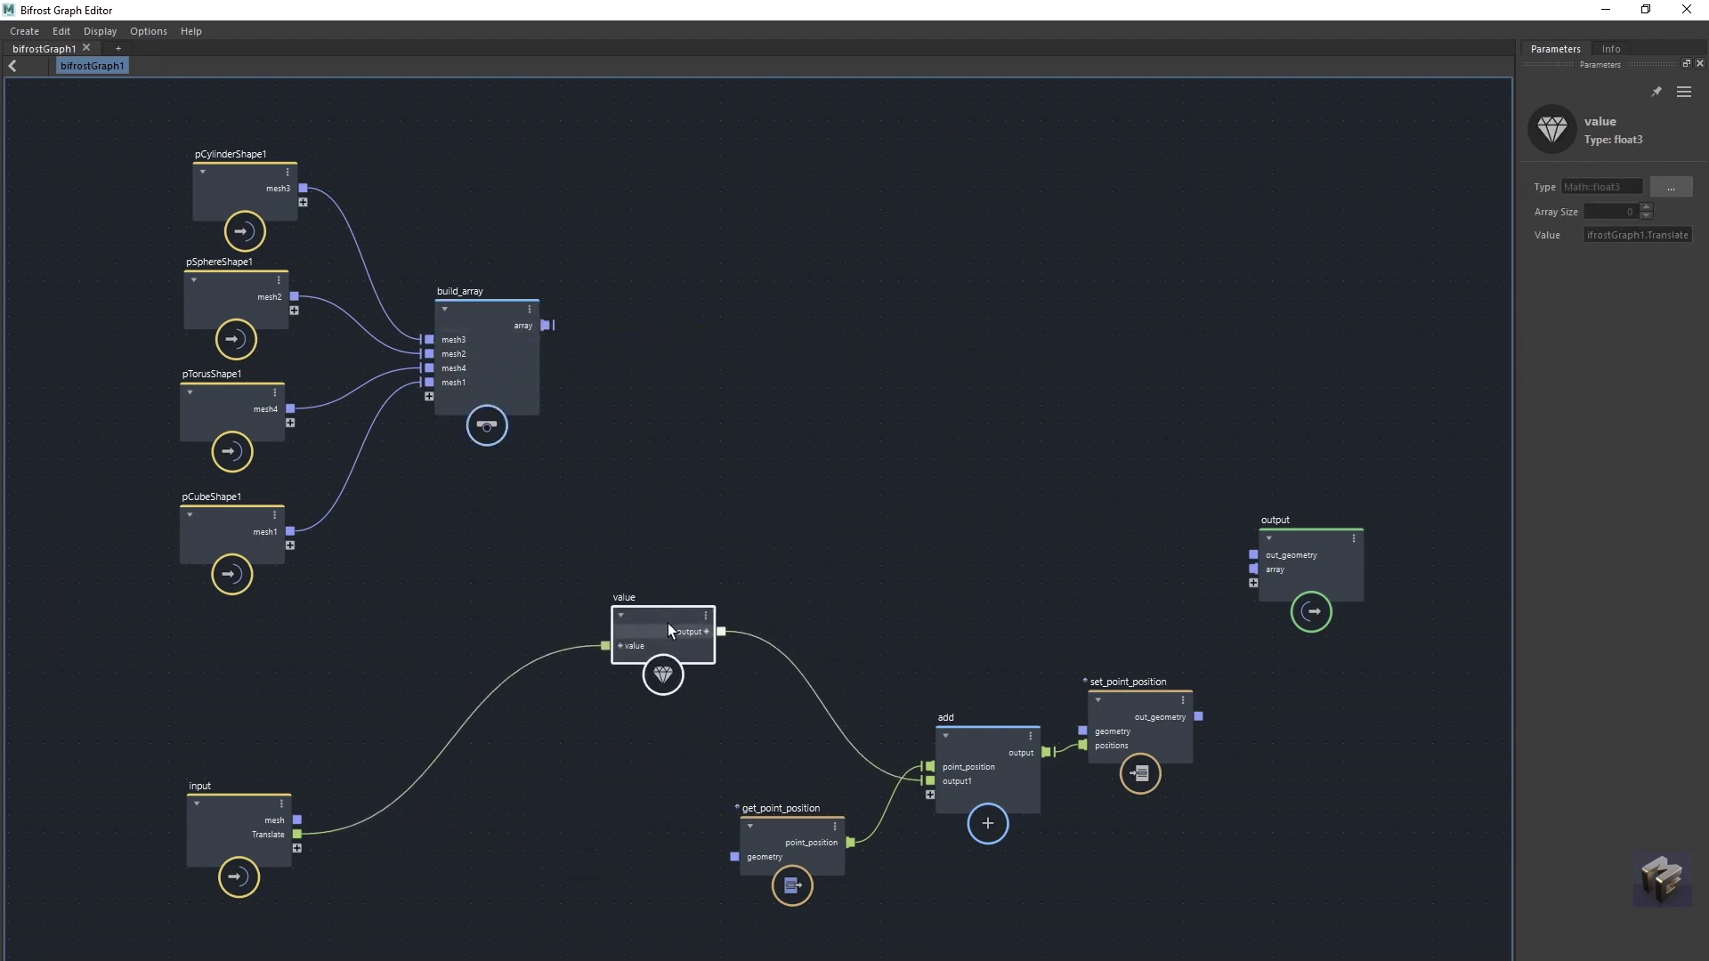
left_click_drag(796, 830, 733, 326)
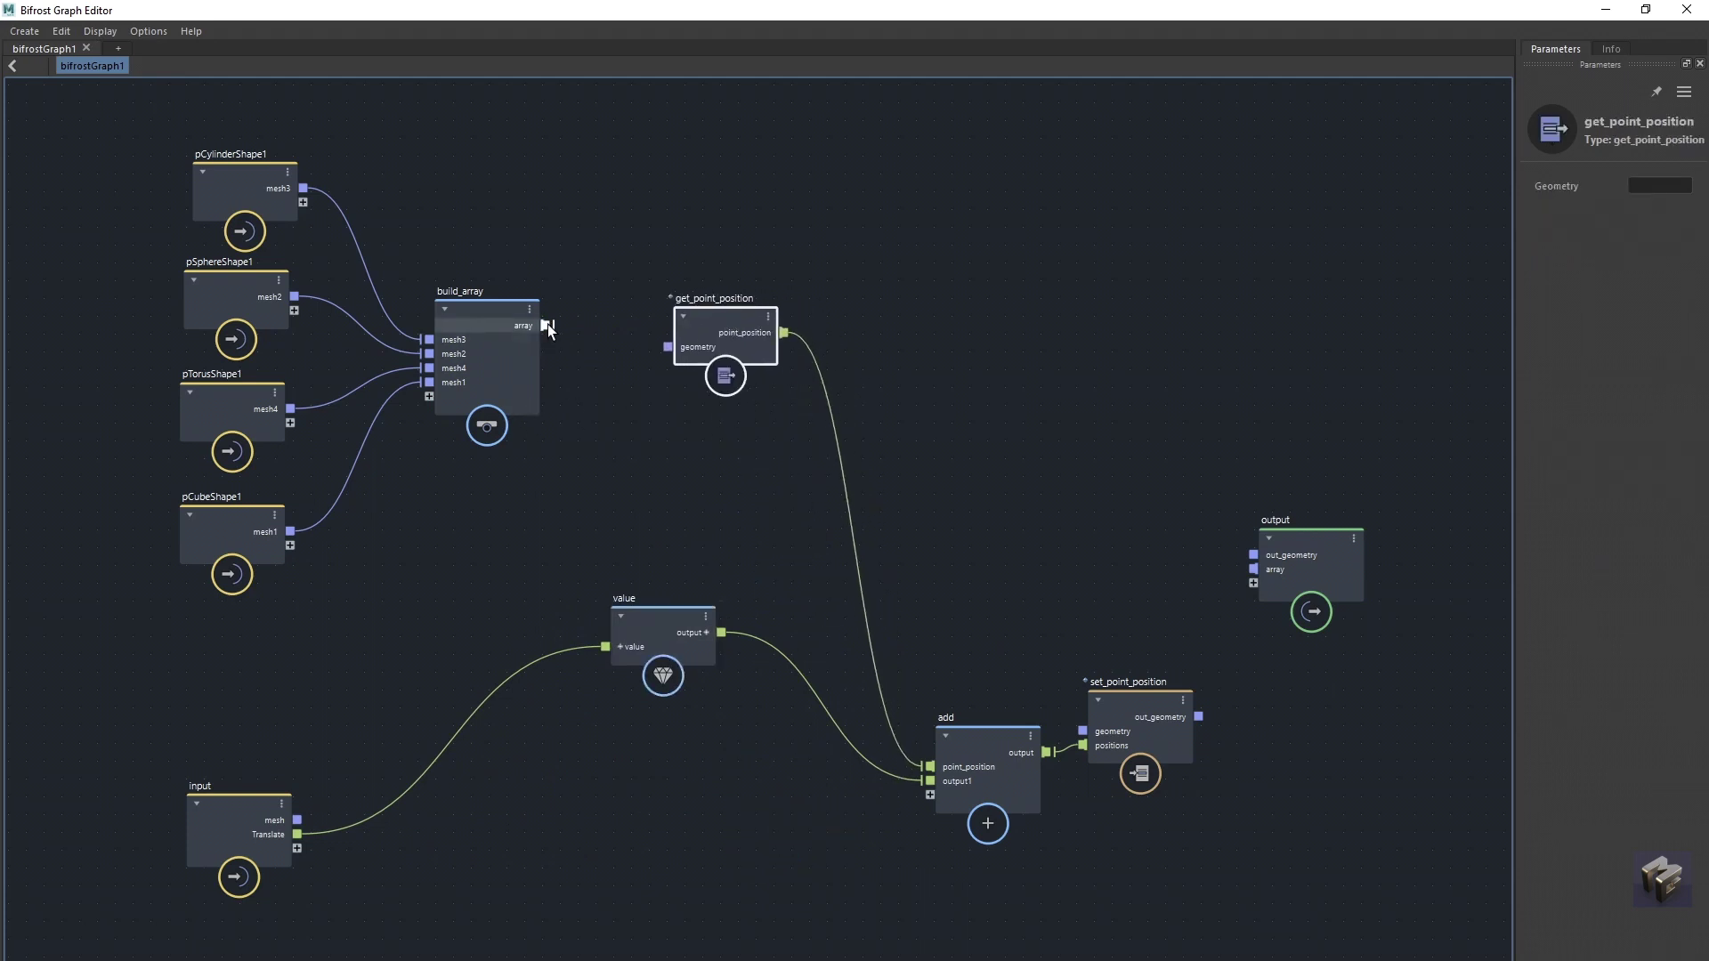
left_click_drag(548, 324, 669, 348)
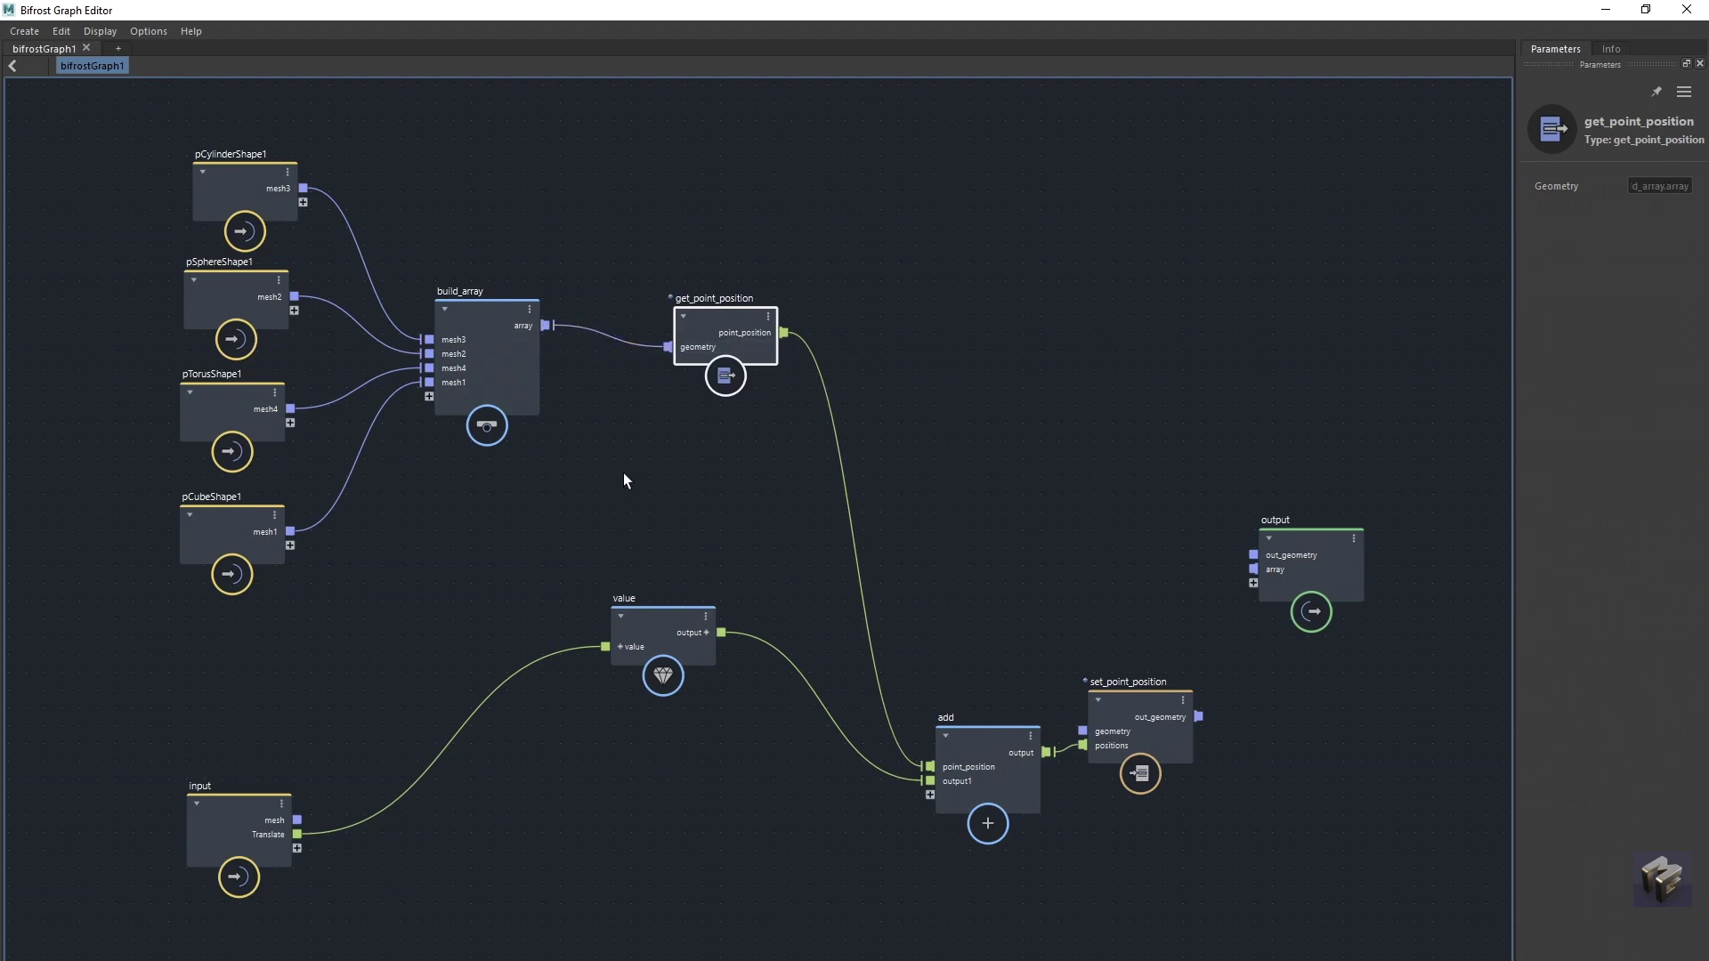
Step: Move set_point_position and output higher in the graph and connect out_geometry to a new port on output
left_click_drag(1138, 703, 1111, 559)
left_click_drag(1313, 554, 1321, 450)
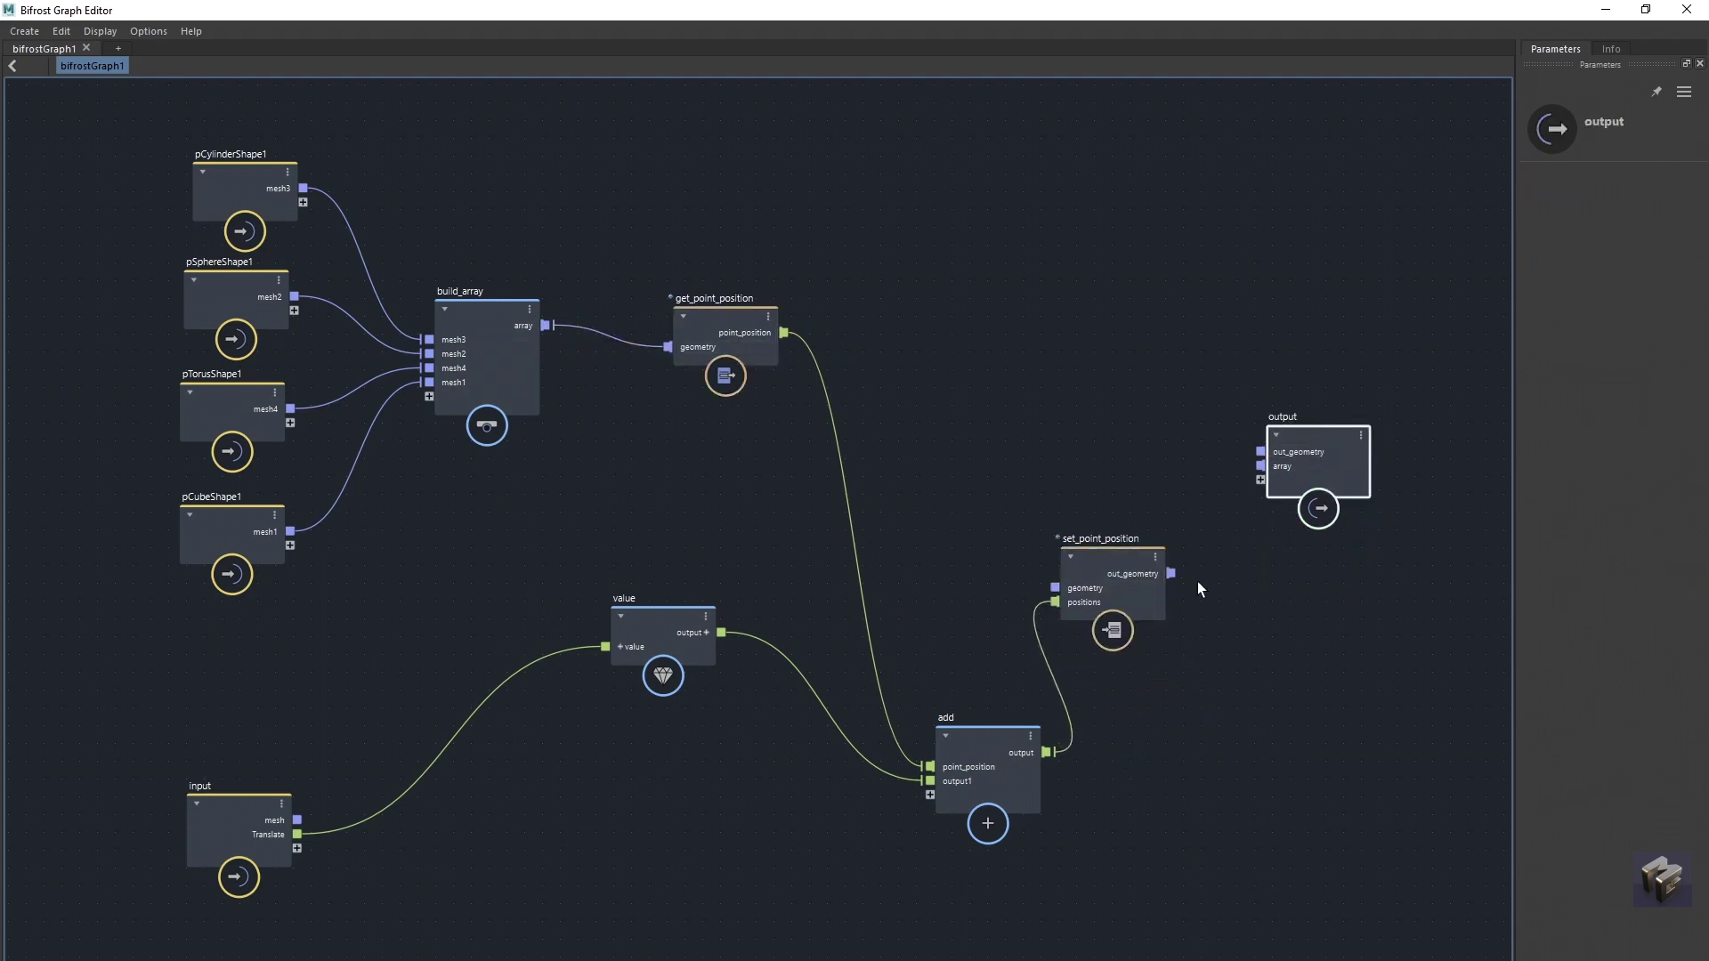
left_click_drag(1170, 573, 1261, 480)
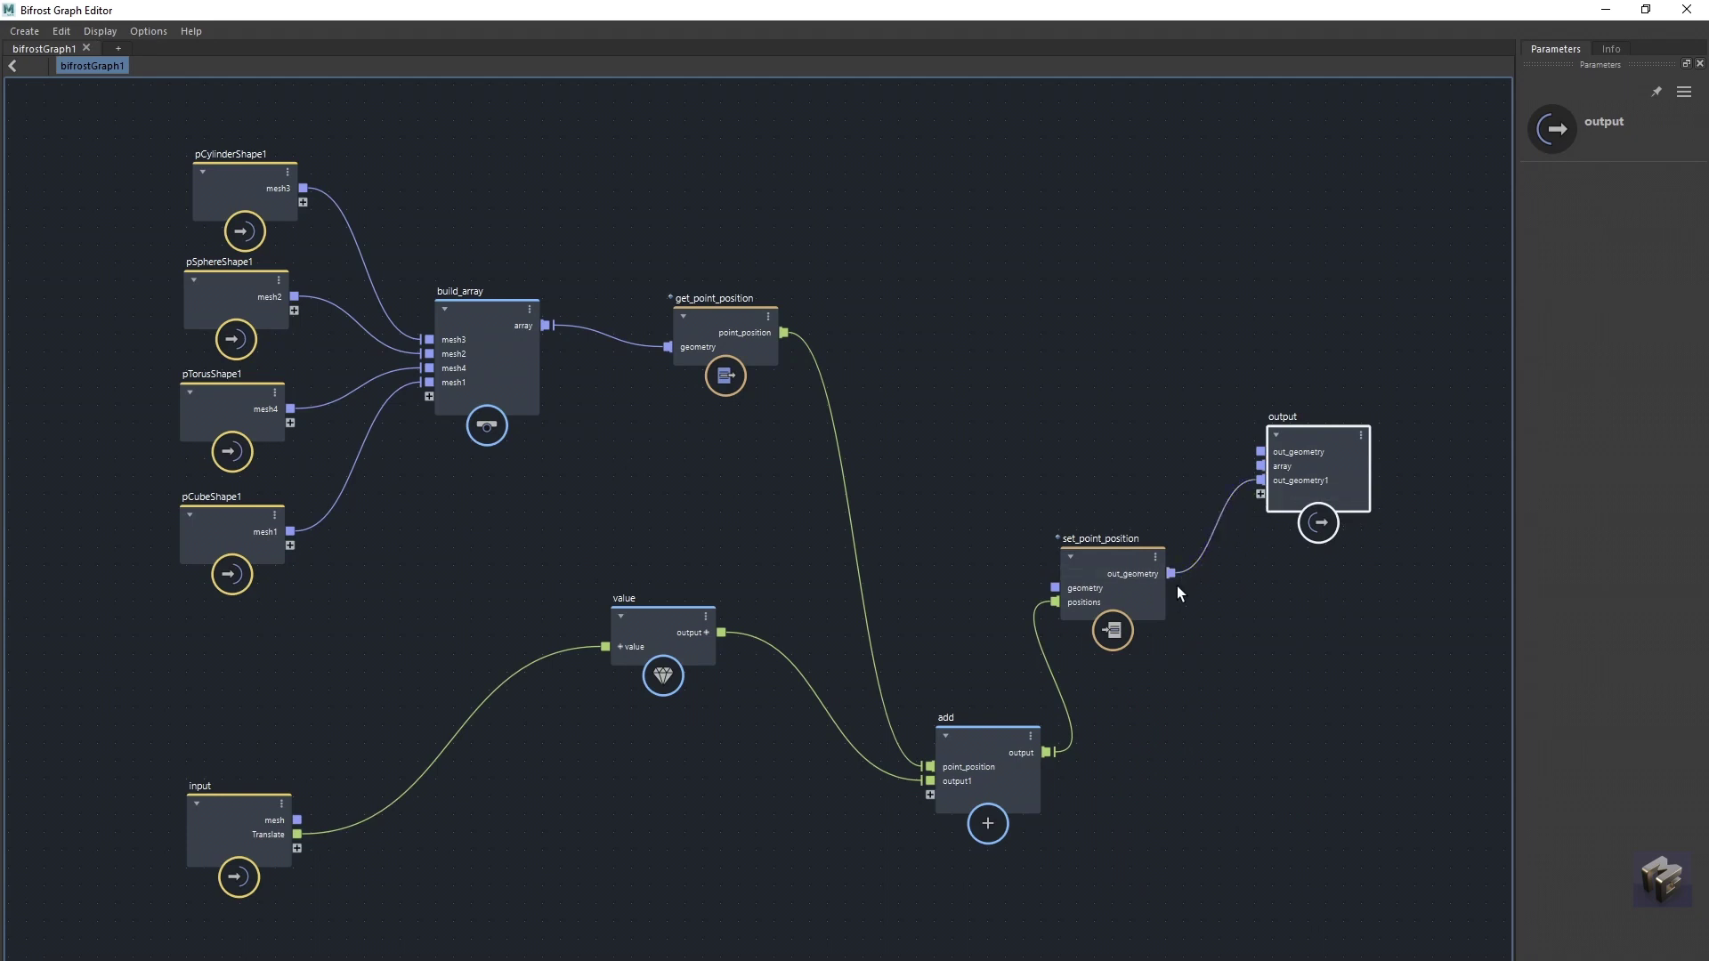
Step: Delete the unused array and out_geometry ports from the output node
right_click(1255, 466)
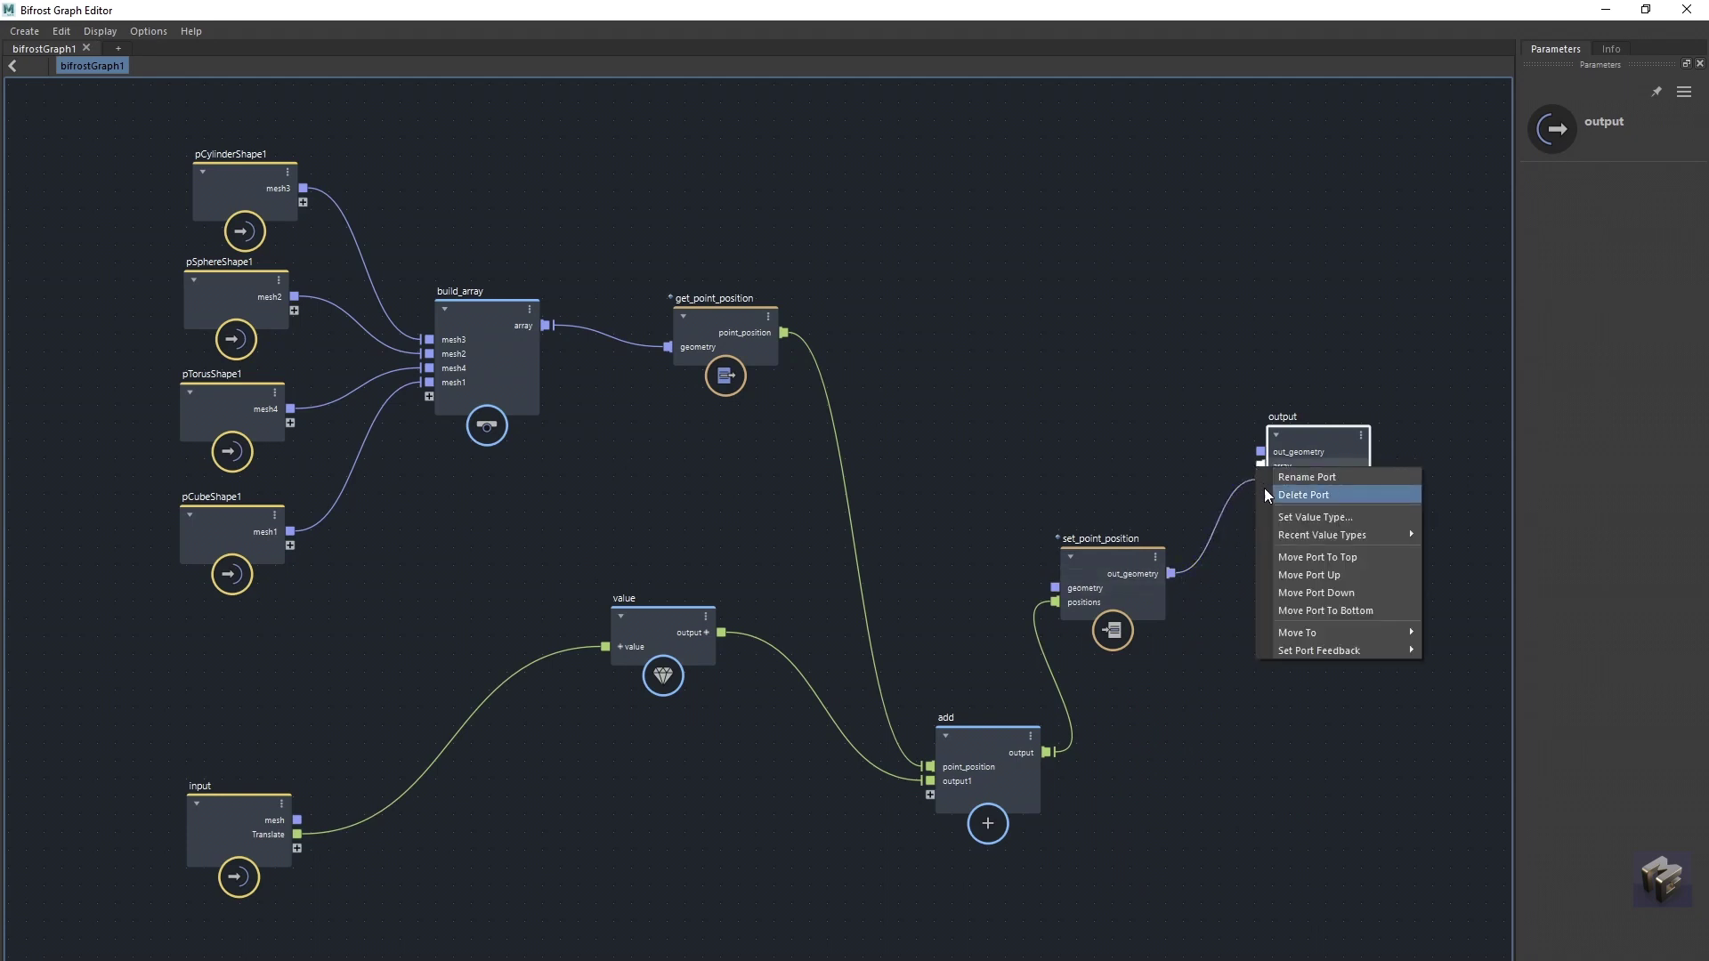
left_click(1261, 450)
right_click(1260, 450)
key("Escape")
key("Delete")
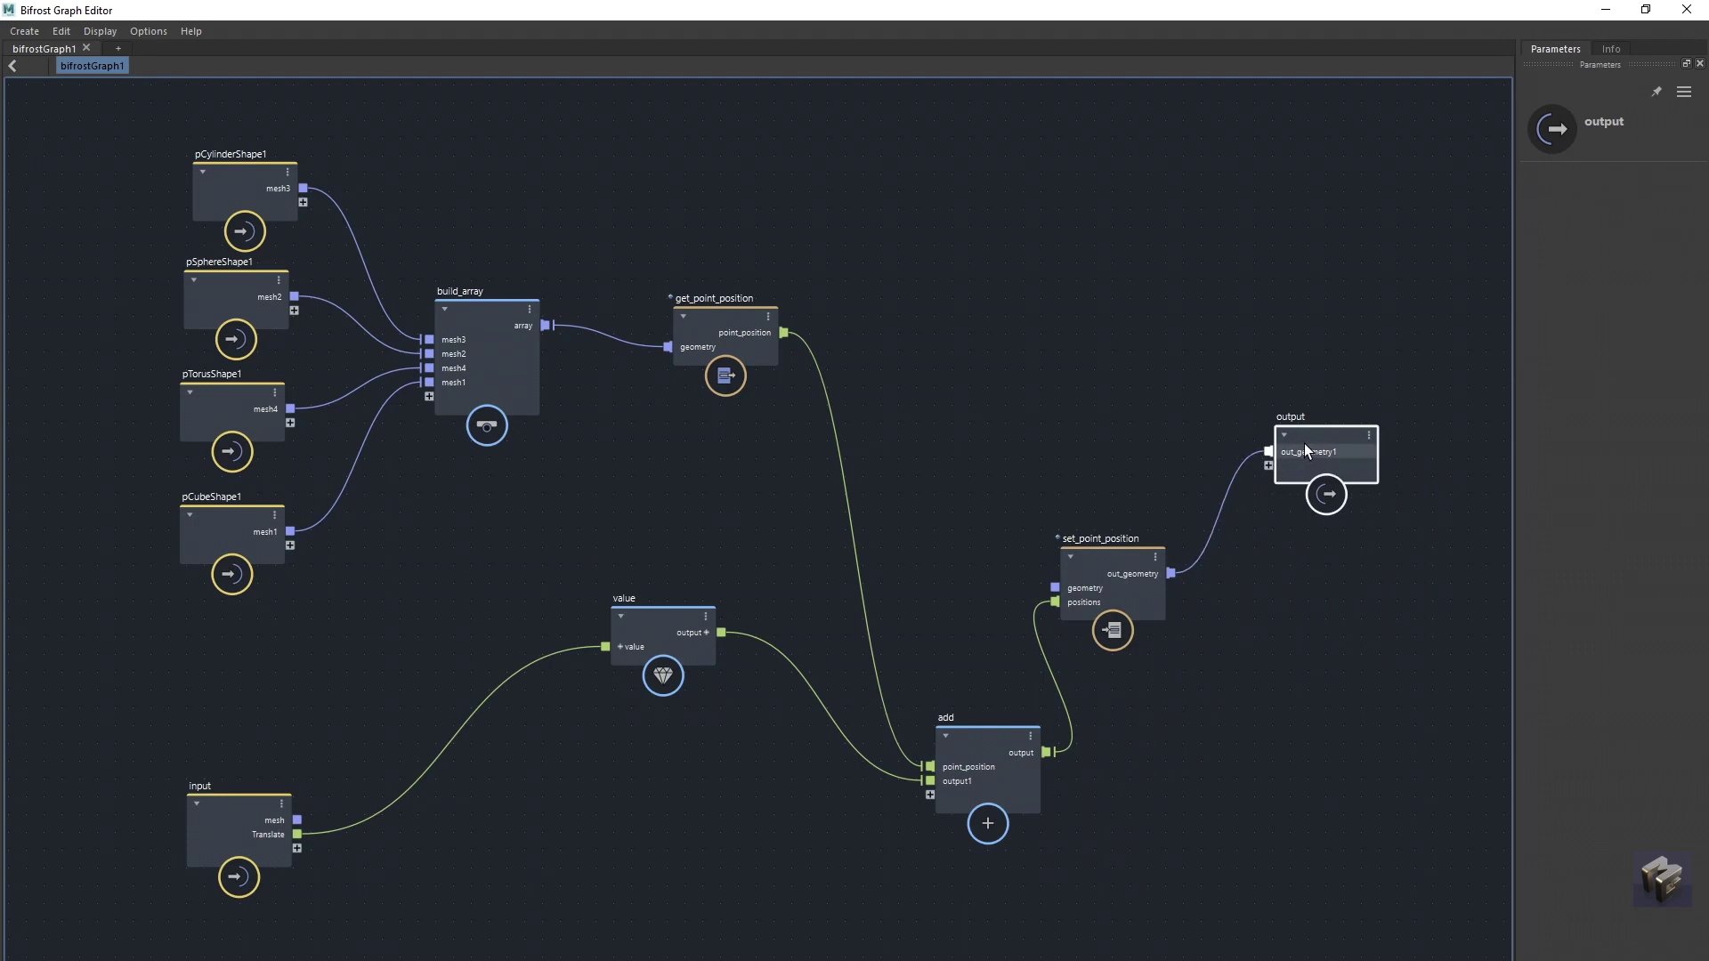
Step: Connect build_array's array to set_point_position's geometry input, and reposition the add and set_point_position nodes
left_click_drag(1129, 559, 1157, 536)
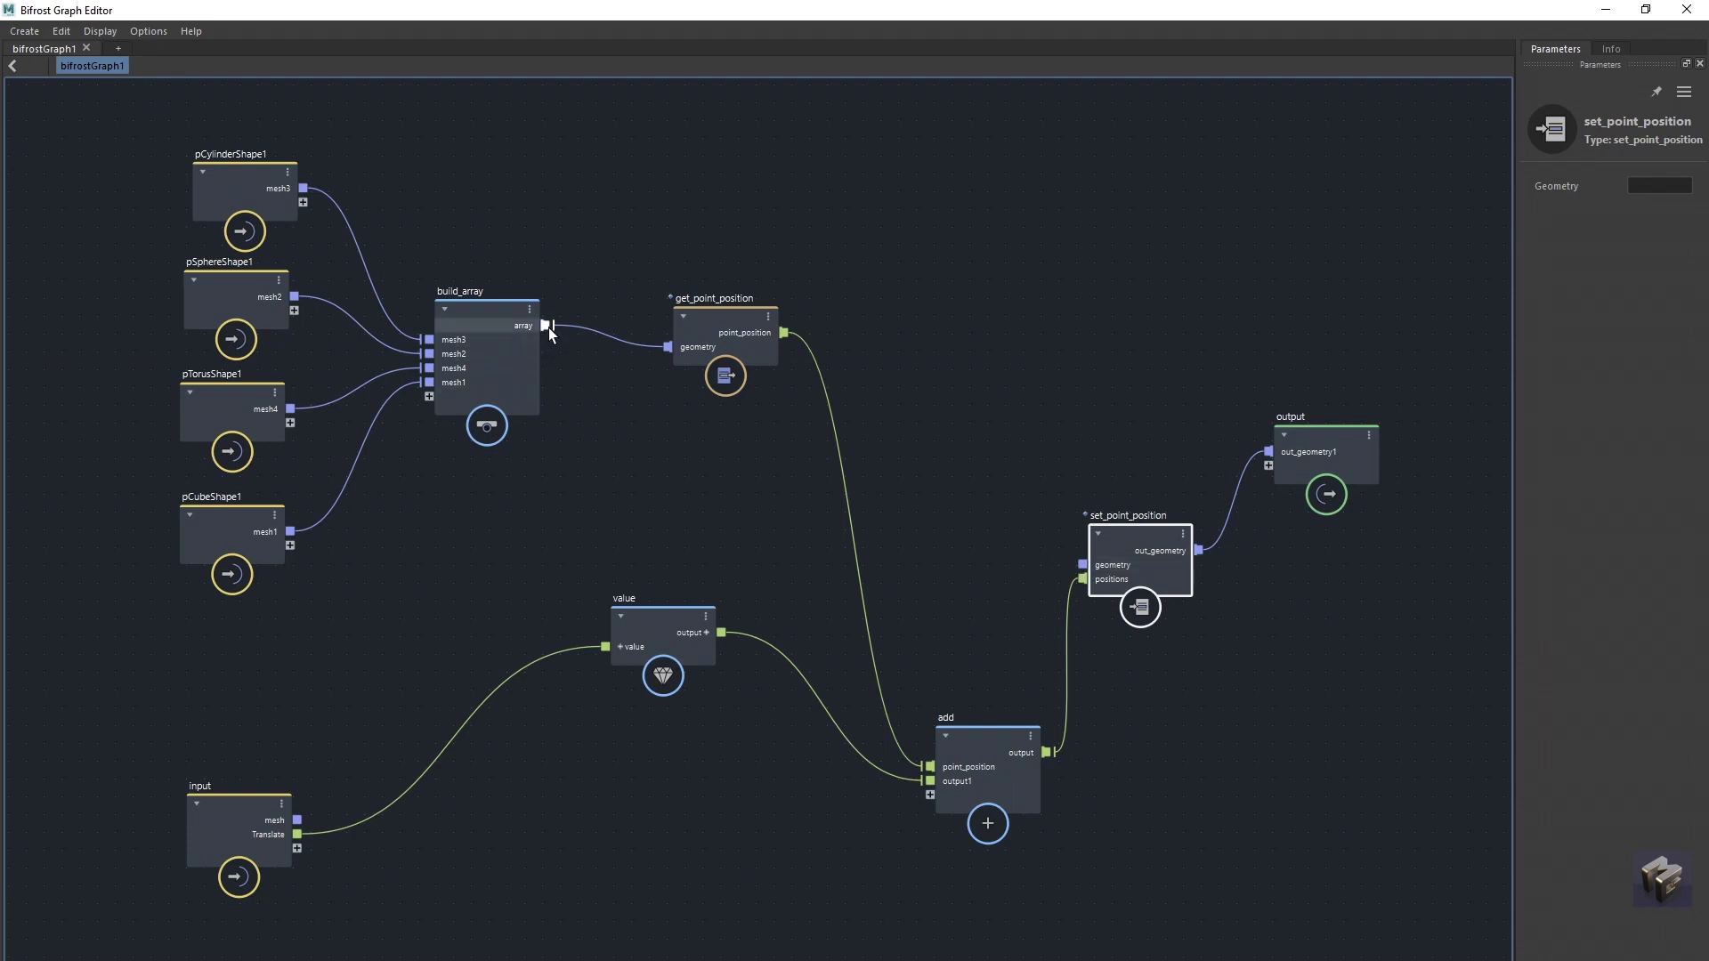
left_click_drag(549, 328, 1082, 565)
left_click_drag(953, 738, 923, 699)
left_click_drag(1110, 533, 1120, 549)
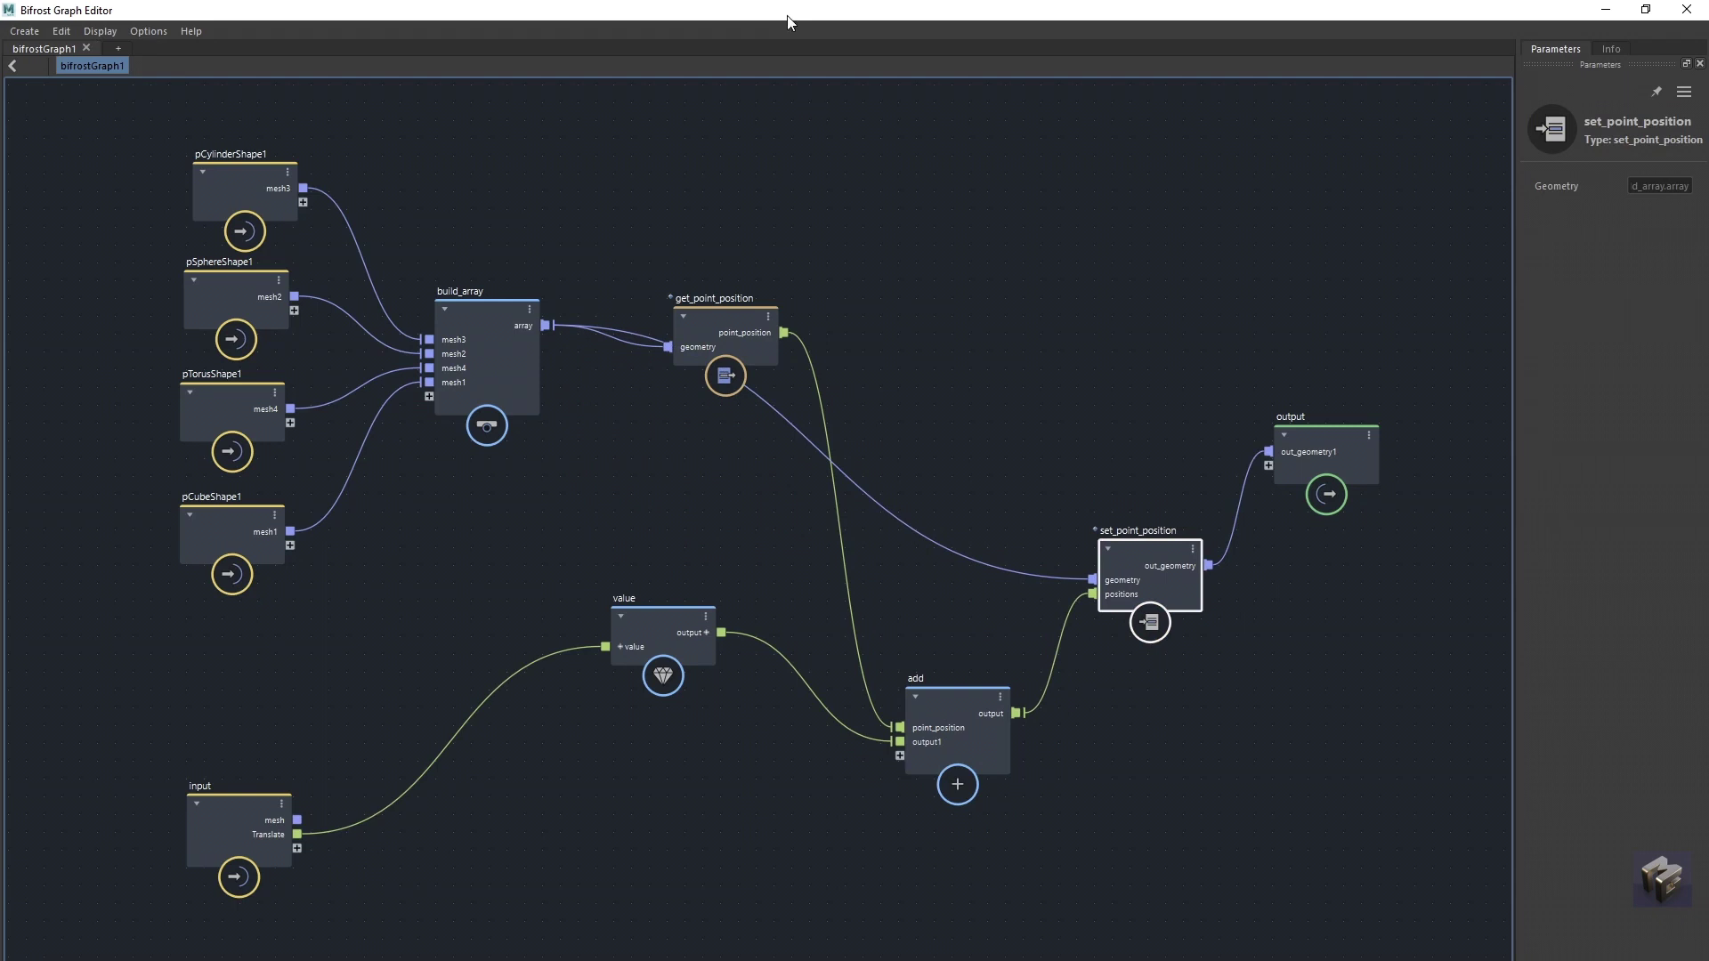
Step: Uncover the scene and add pSphere1, pCylinder1 and pTorus1 to layer1
left_click_drag(776, 9, 854, 847)
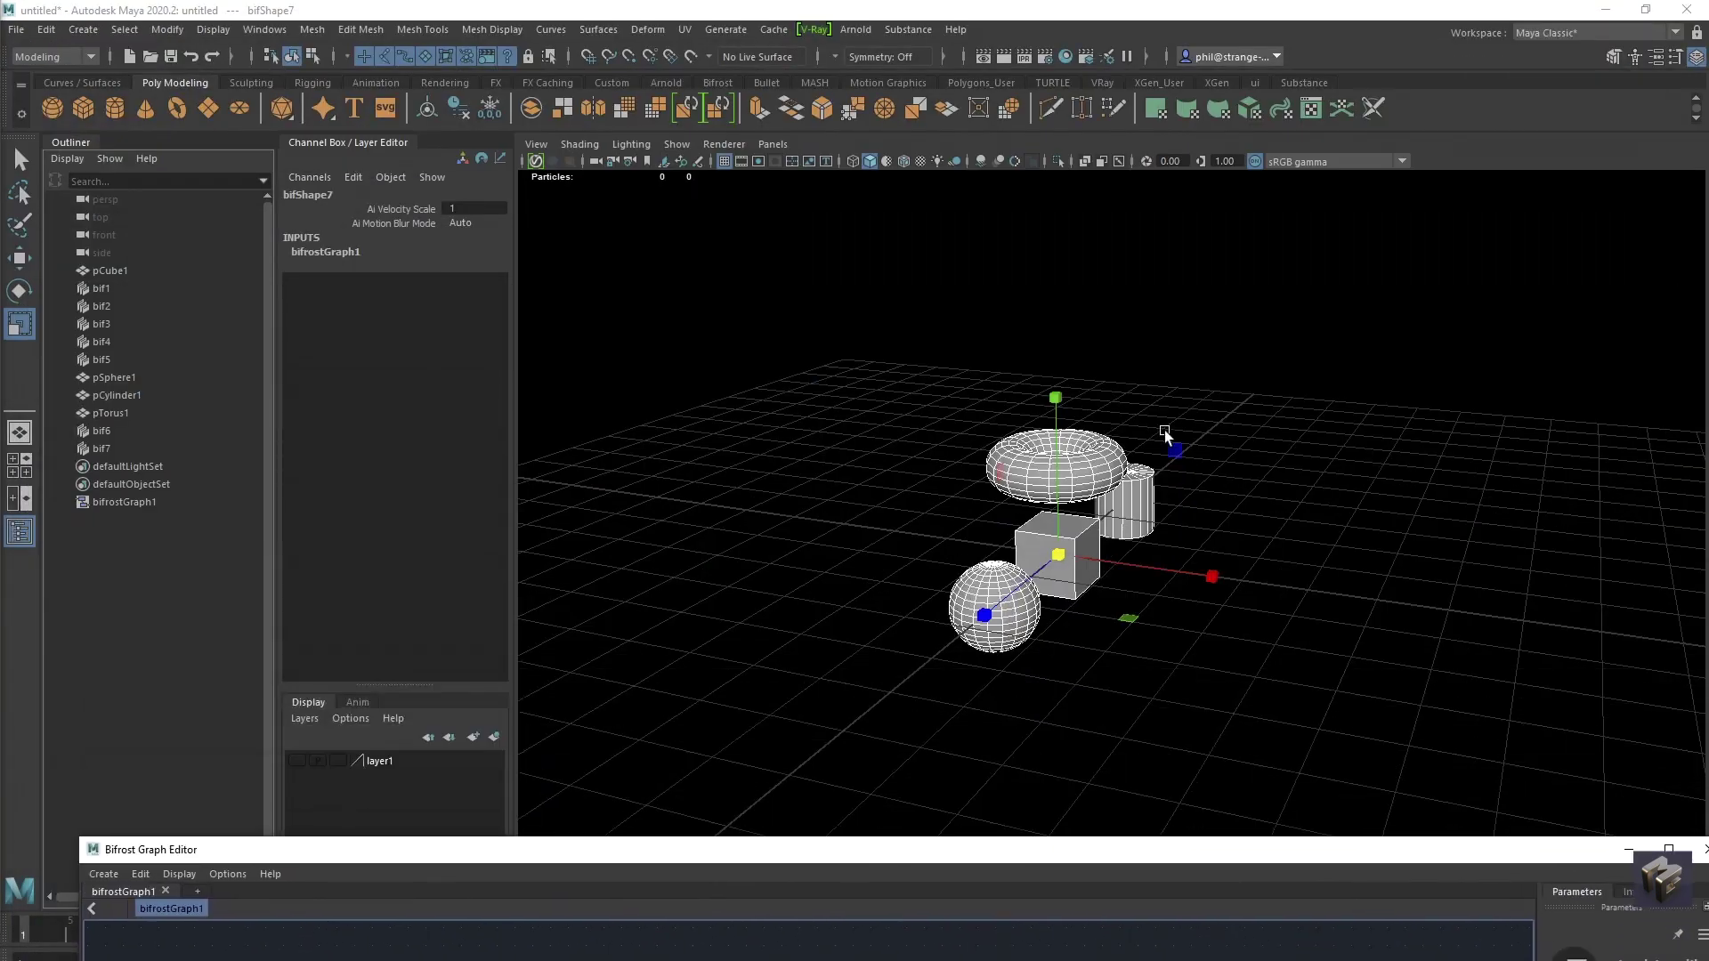
left_click_drag(143, 418, 134, 381)
right_click(381, 762)
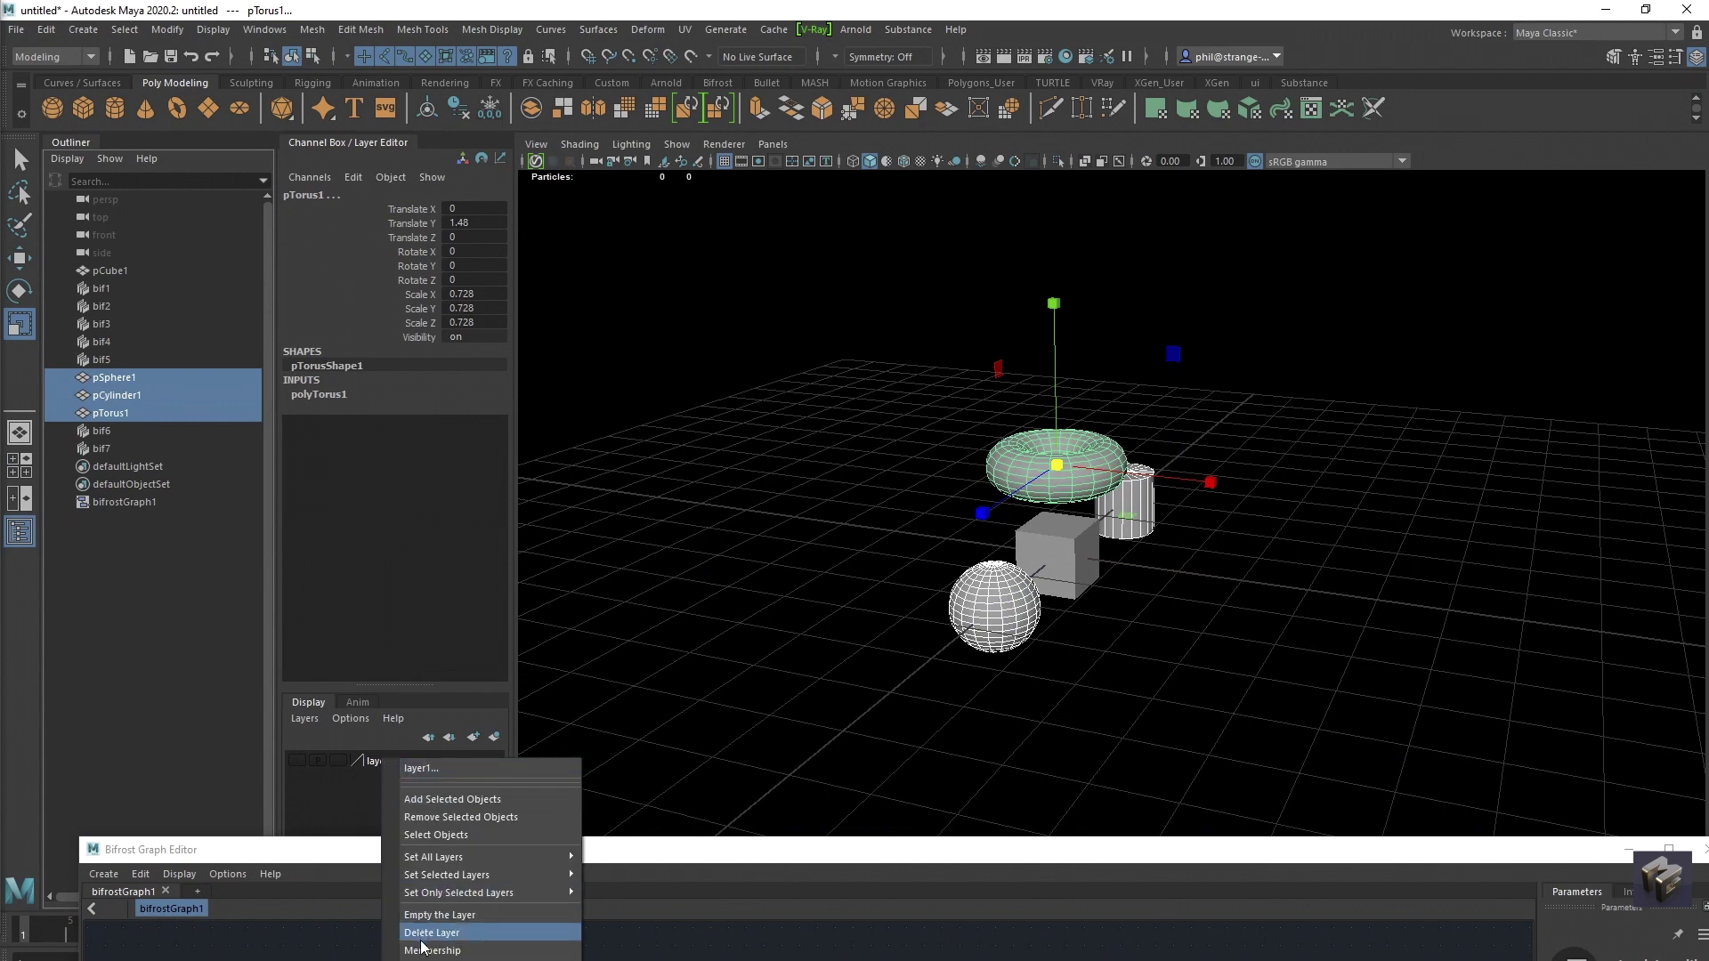
left_click(436, 799)
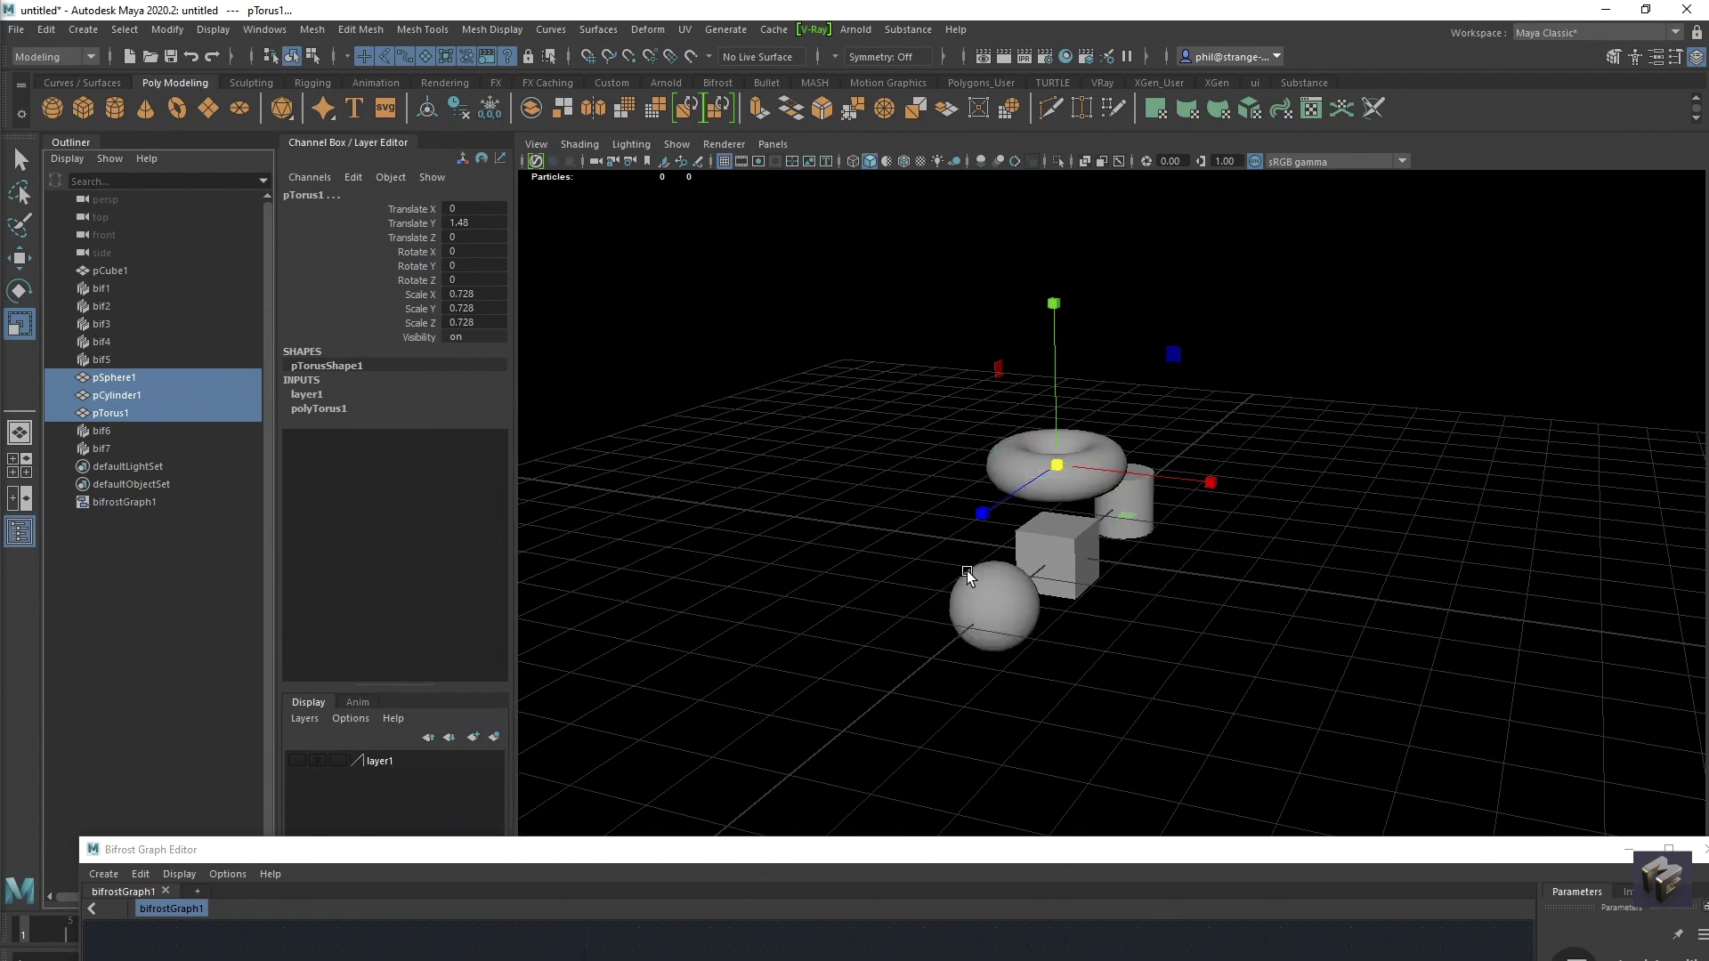
Step: Set bifrostGraph1's Translate X to about -2.8 and Translate Y to about -0.3 to shift the output meshes
left_click(145, 504)
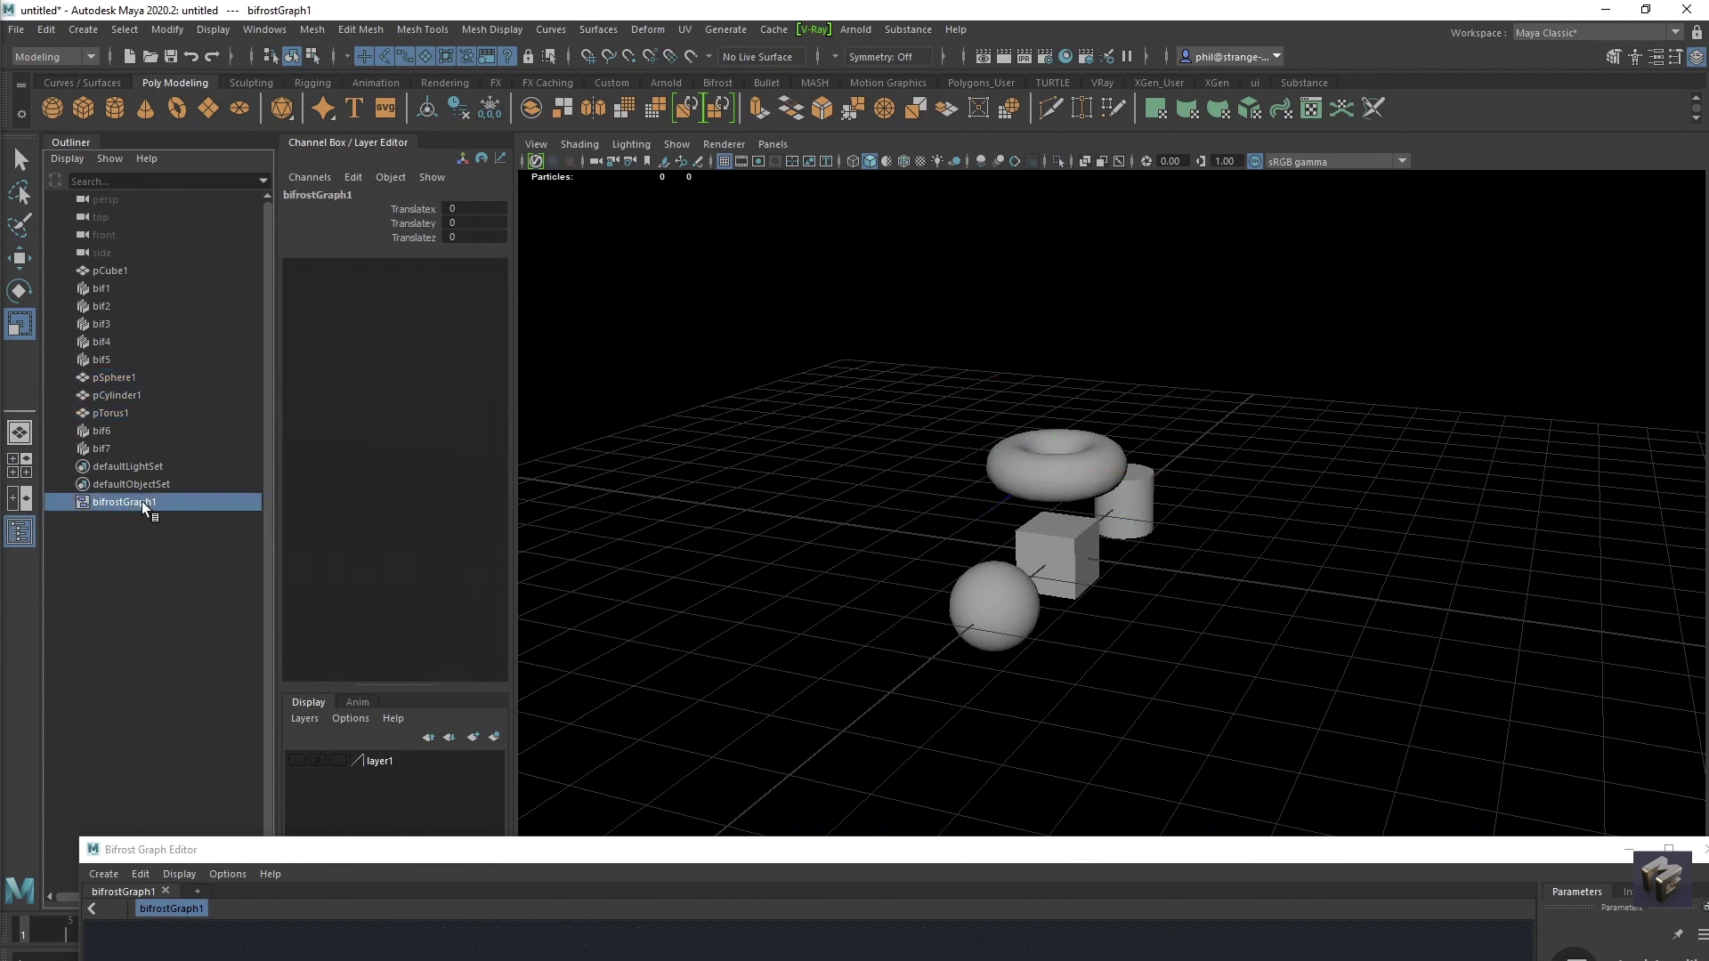
left_click(423, 210)
middle_click_drag(744, 332, 630, 343)
left_click(410, 224)
Step: Bring the Bifrost graph back into view, raise the value node, and place input just below pCubeShape1
left_click_drag(843, 847, 847, 20)
left_click(781, 589)
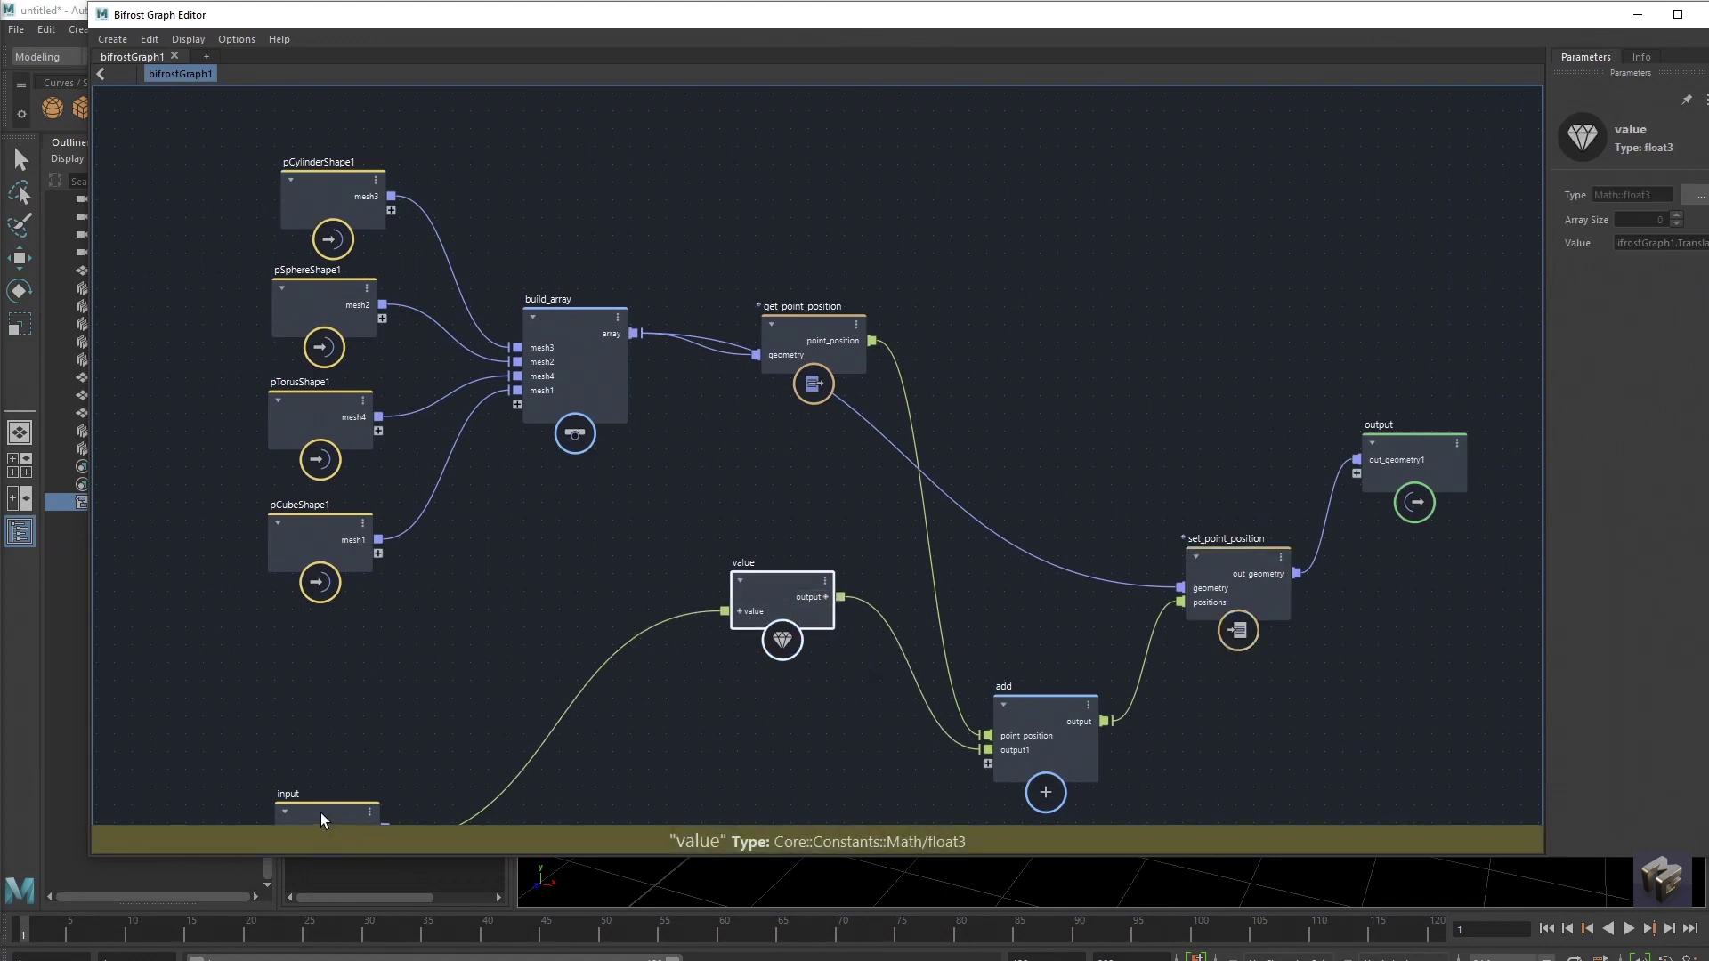
left_click_drag(321, 814, 426, 653)
left_click_drag(784, 591, 803, 533)
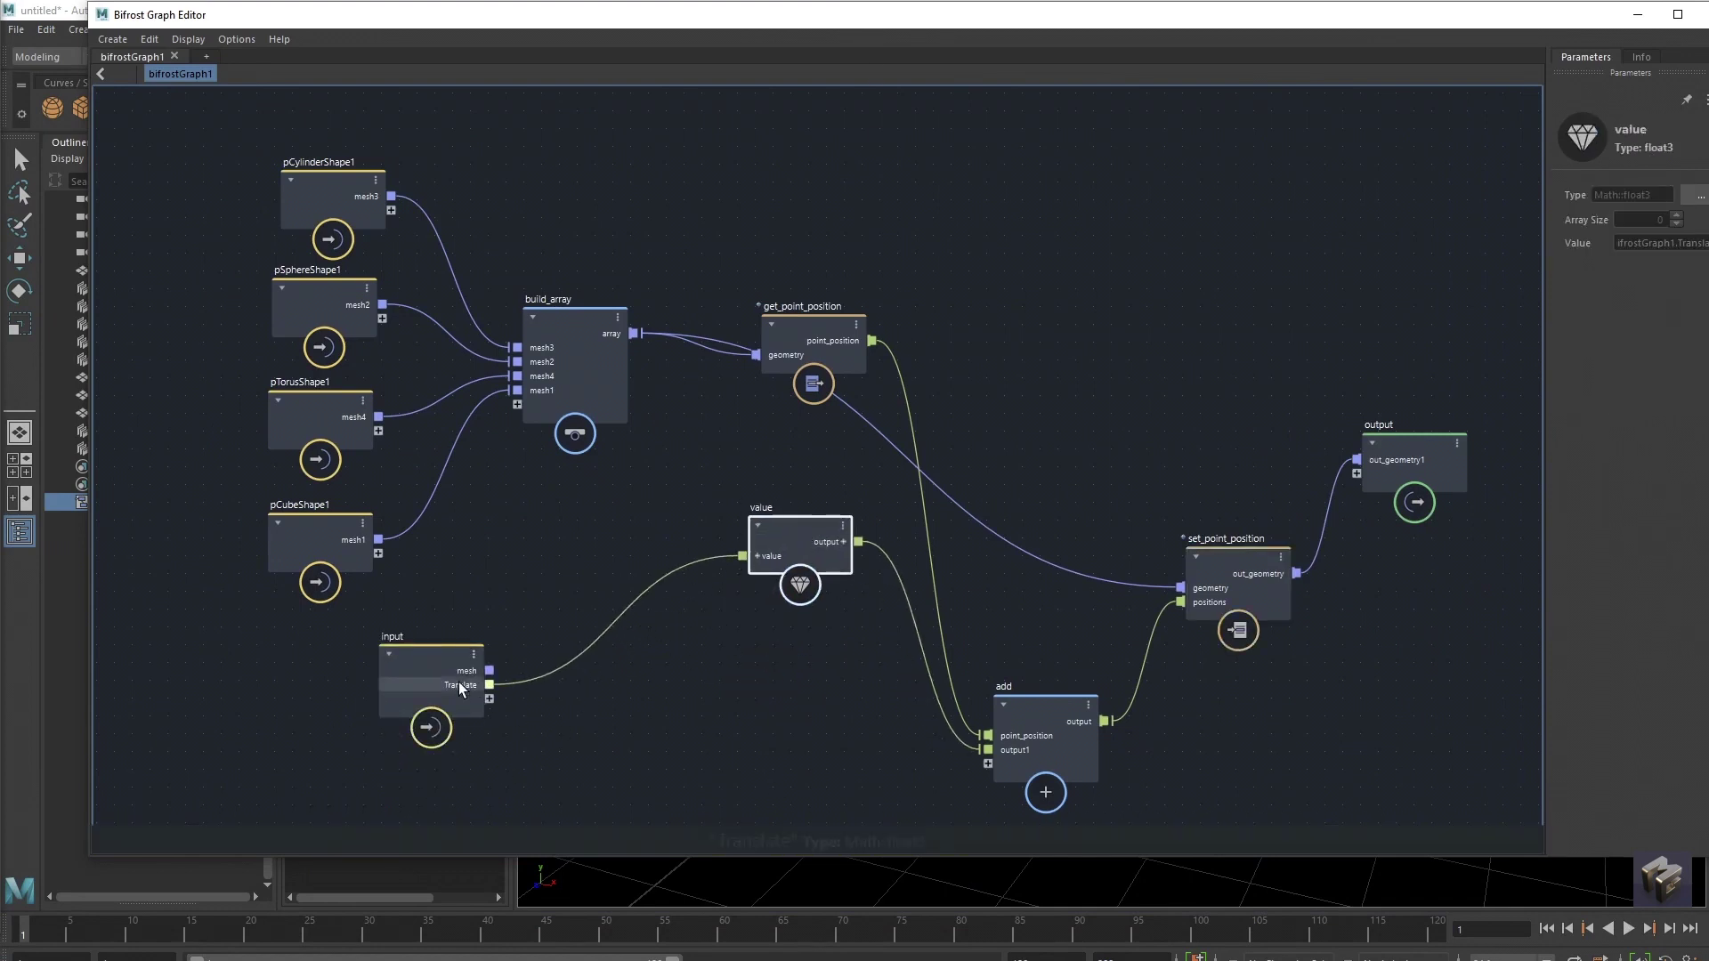
left_click_drag(458, 685, 406, 687)
Step: Inspect the values passing from input's Translate to the value node with a temporary watchpoint on that connection
right_click(585, 629)
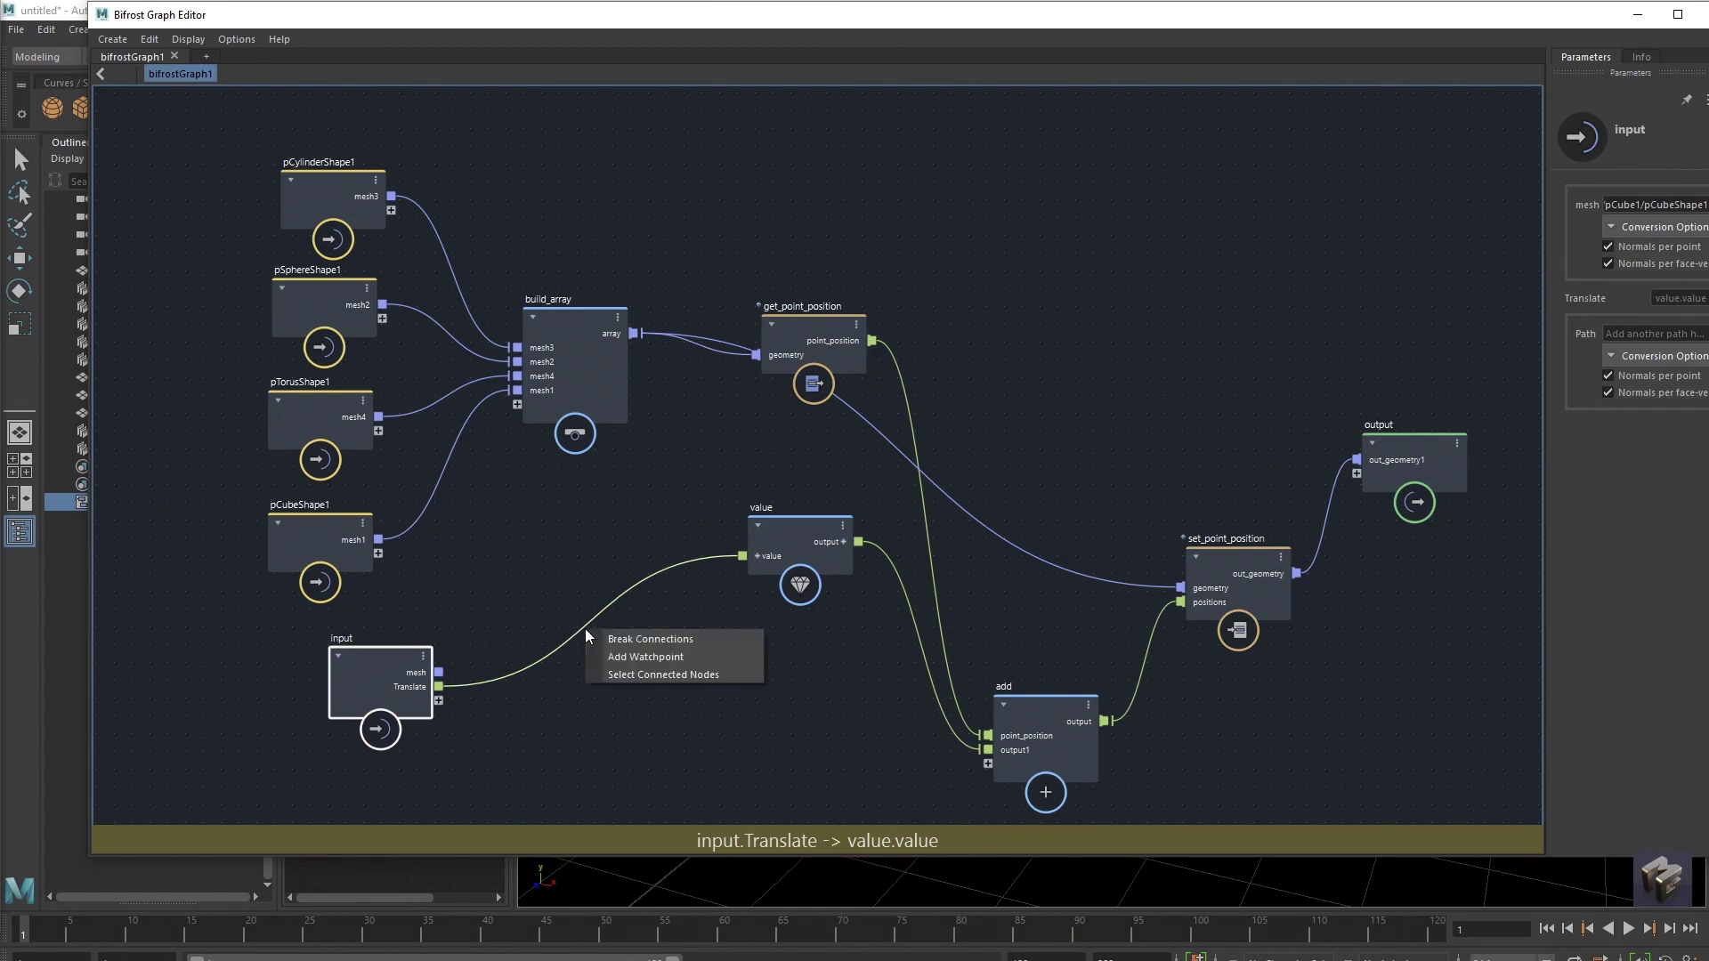
left_click(623, 656)
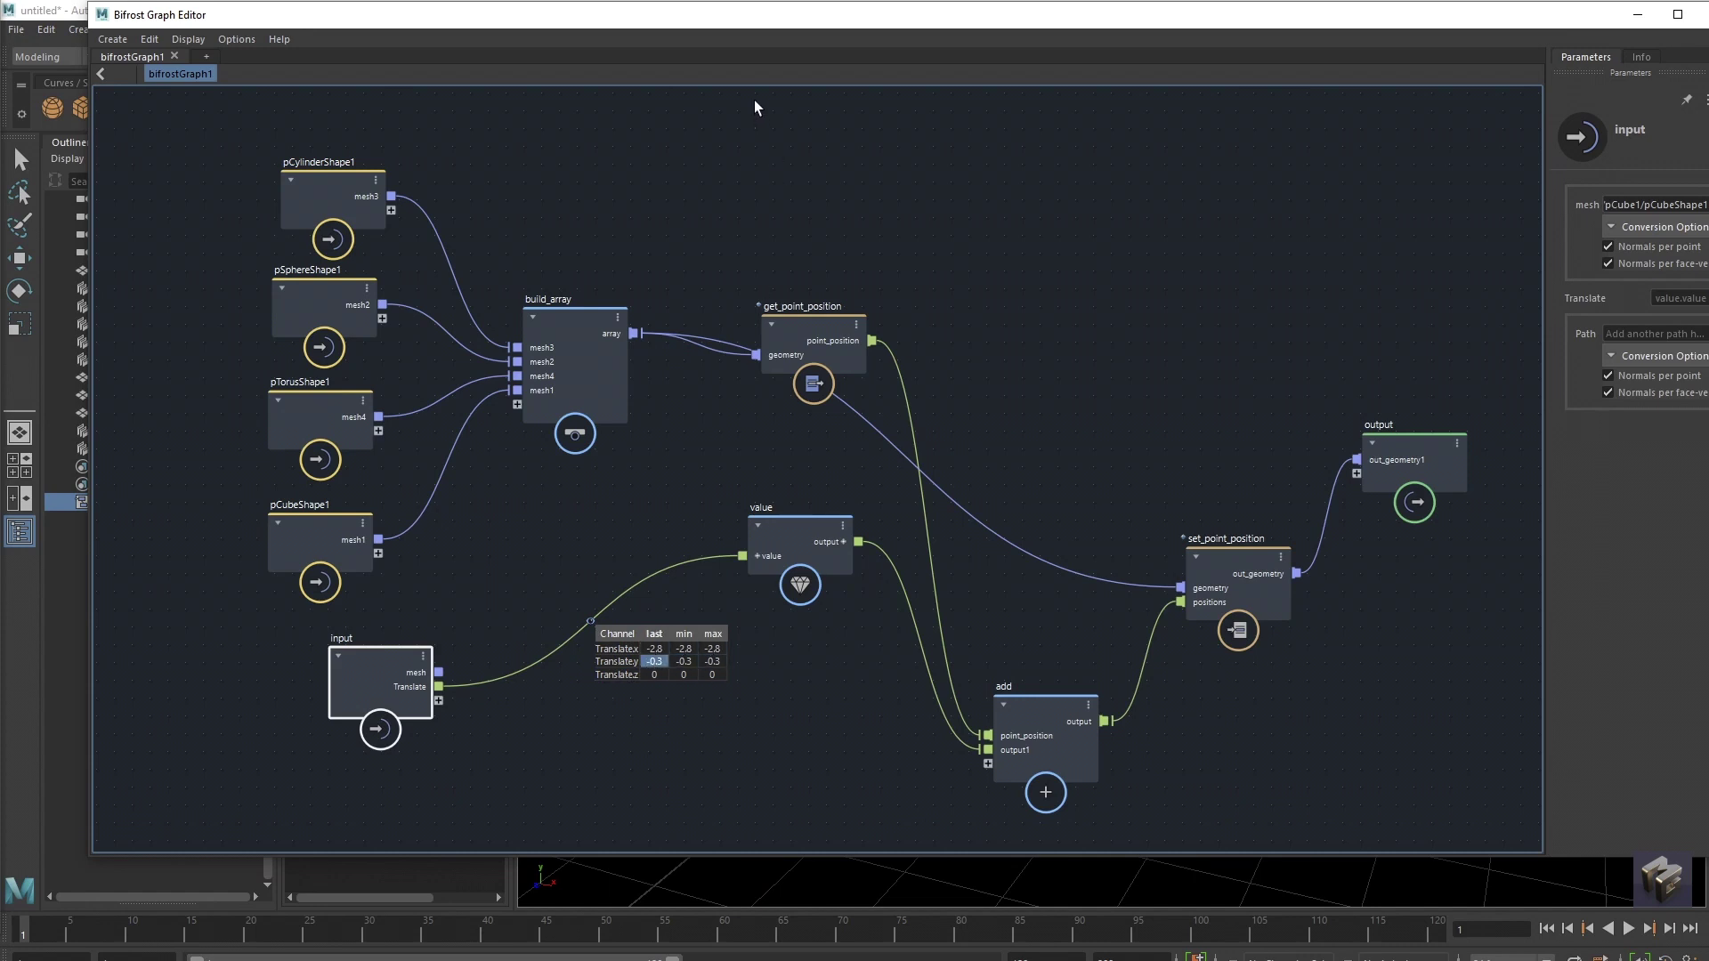
left_click_drag(735, 23, 683, 163)
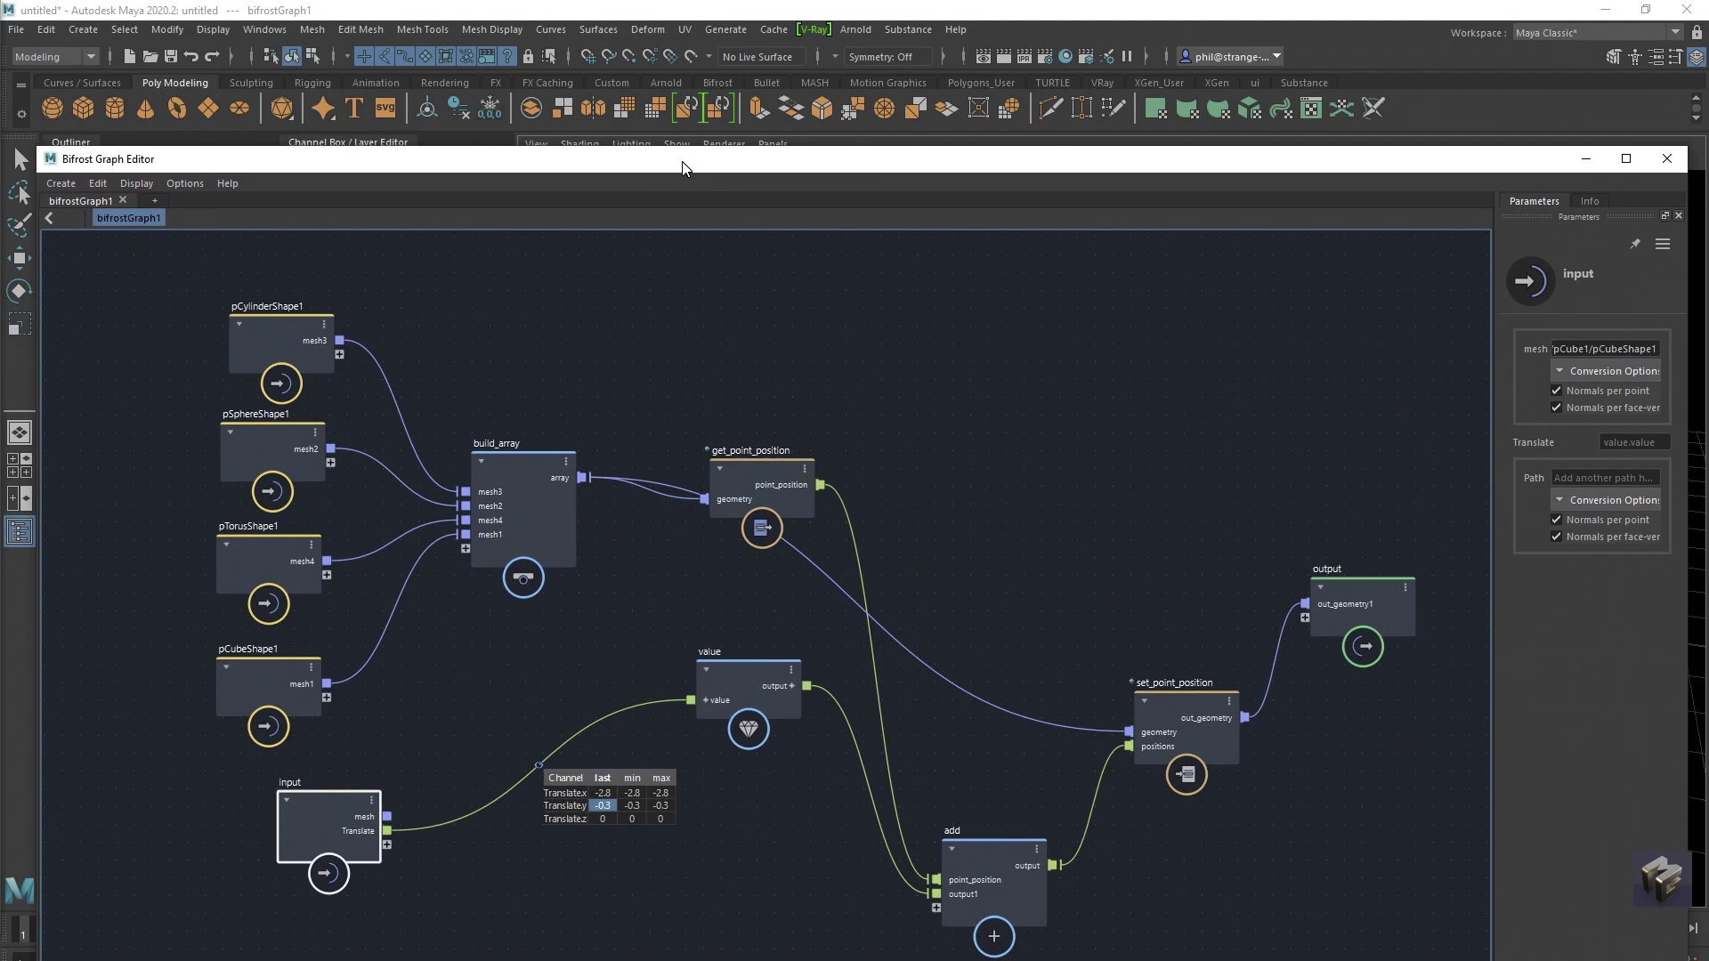
right_click(539, 766)
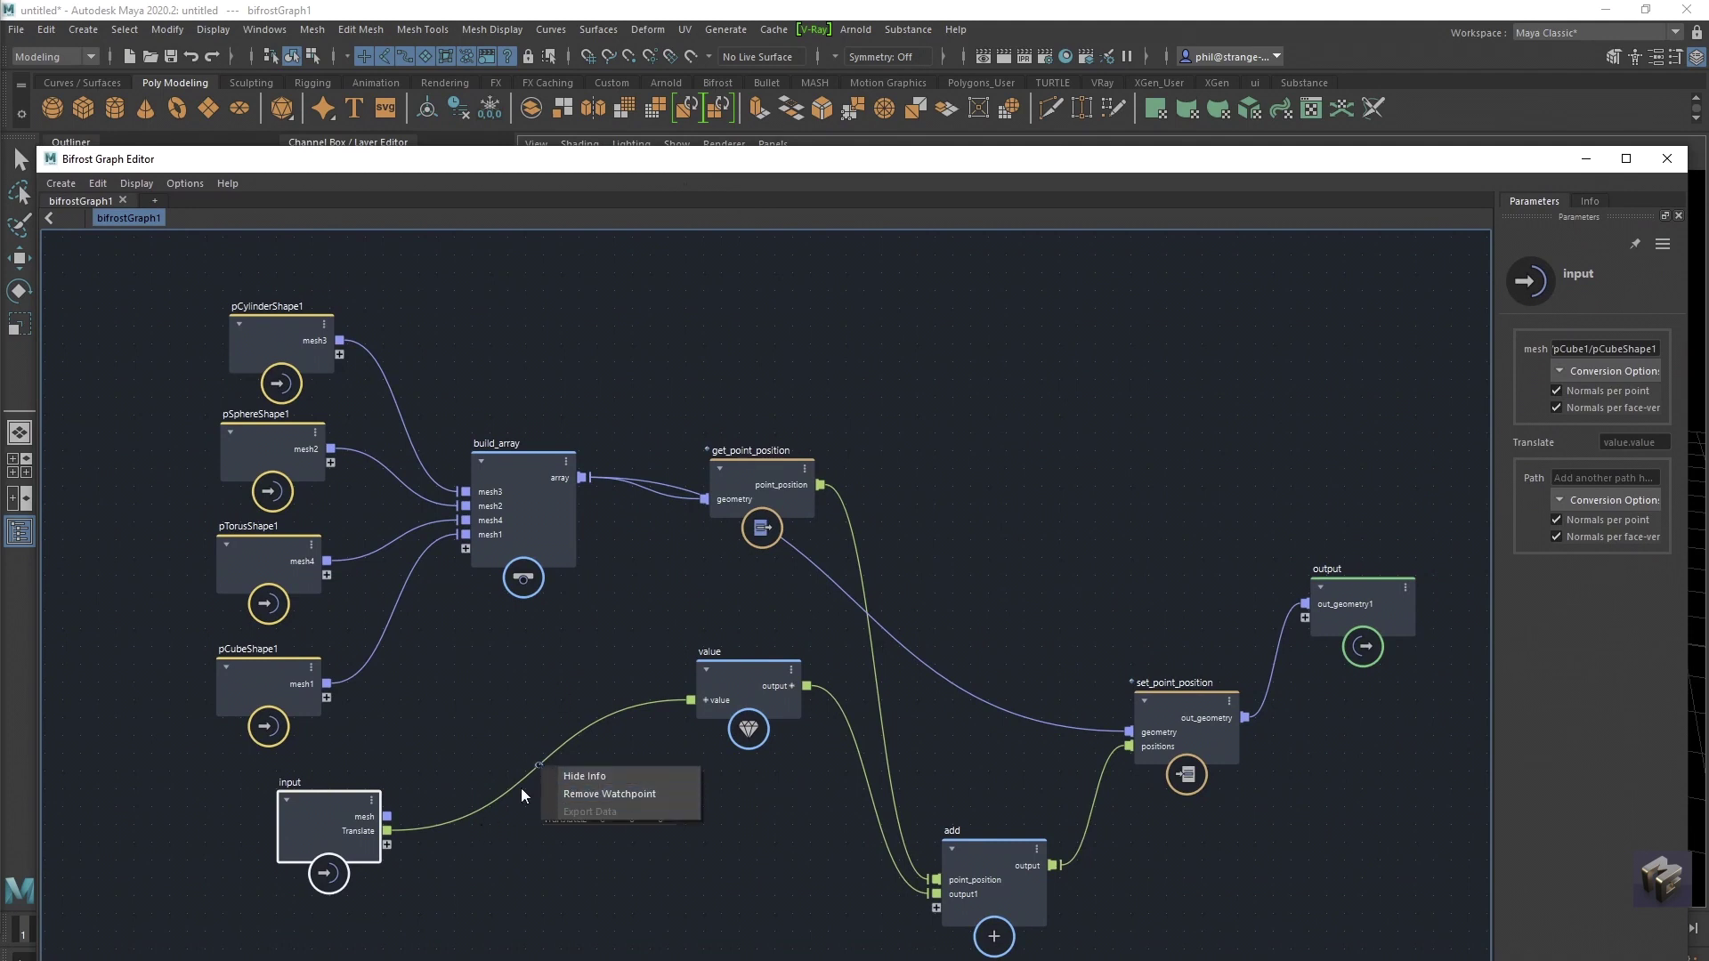
left_click(587, 794)
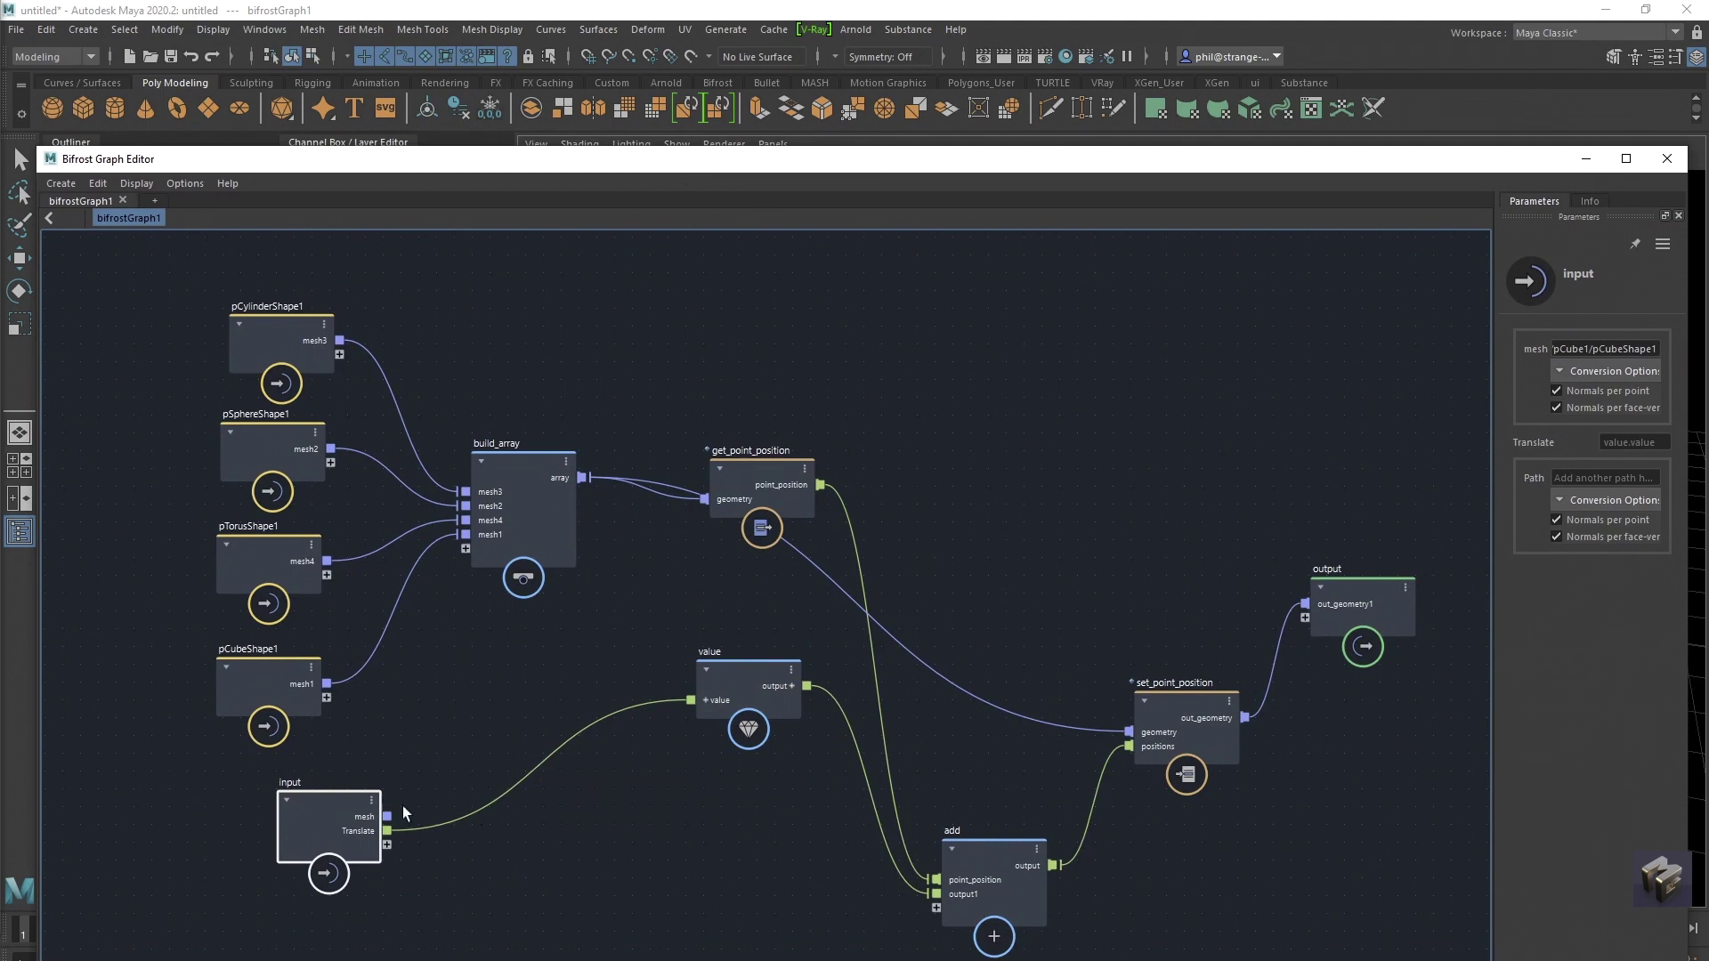
Step: Move get_point_position away from build_array and inspect the array connection to set_point_position with a temporary watchpoint
left_click_drag(1195, 709, 1212, 710)
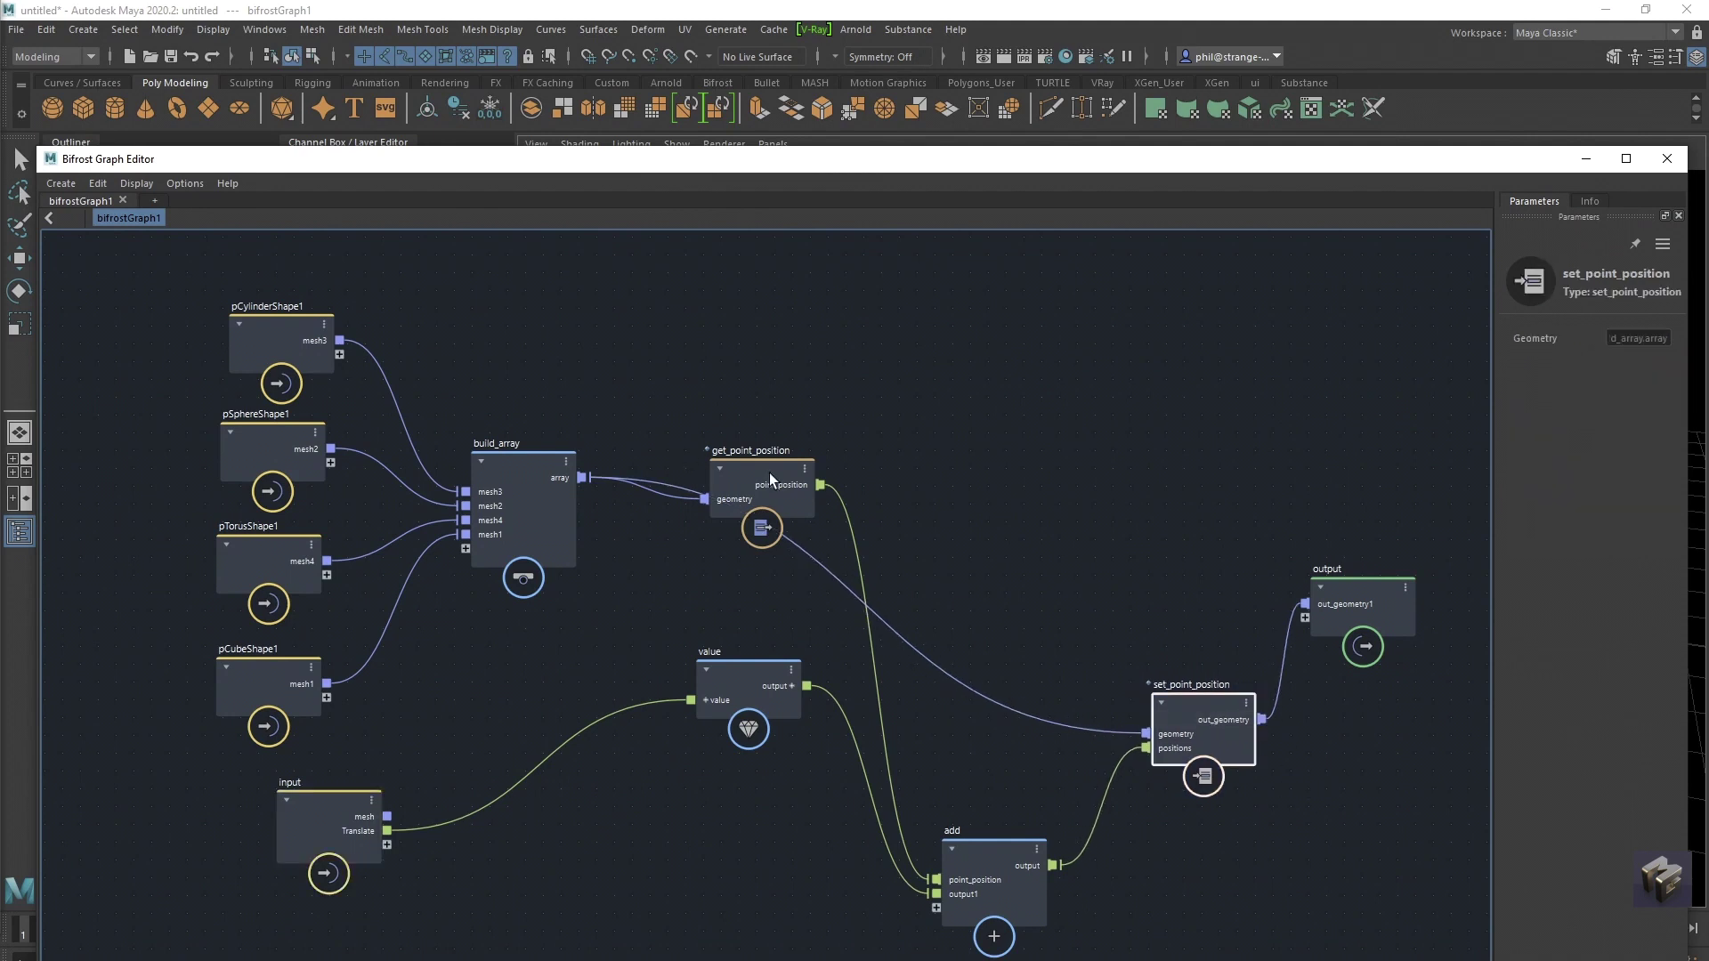
left_click_drag(769, 479, 1021, 369)
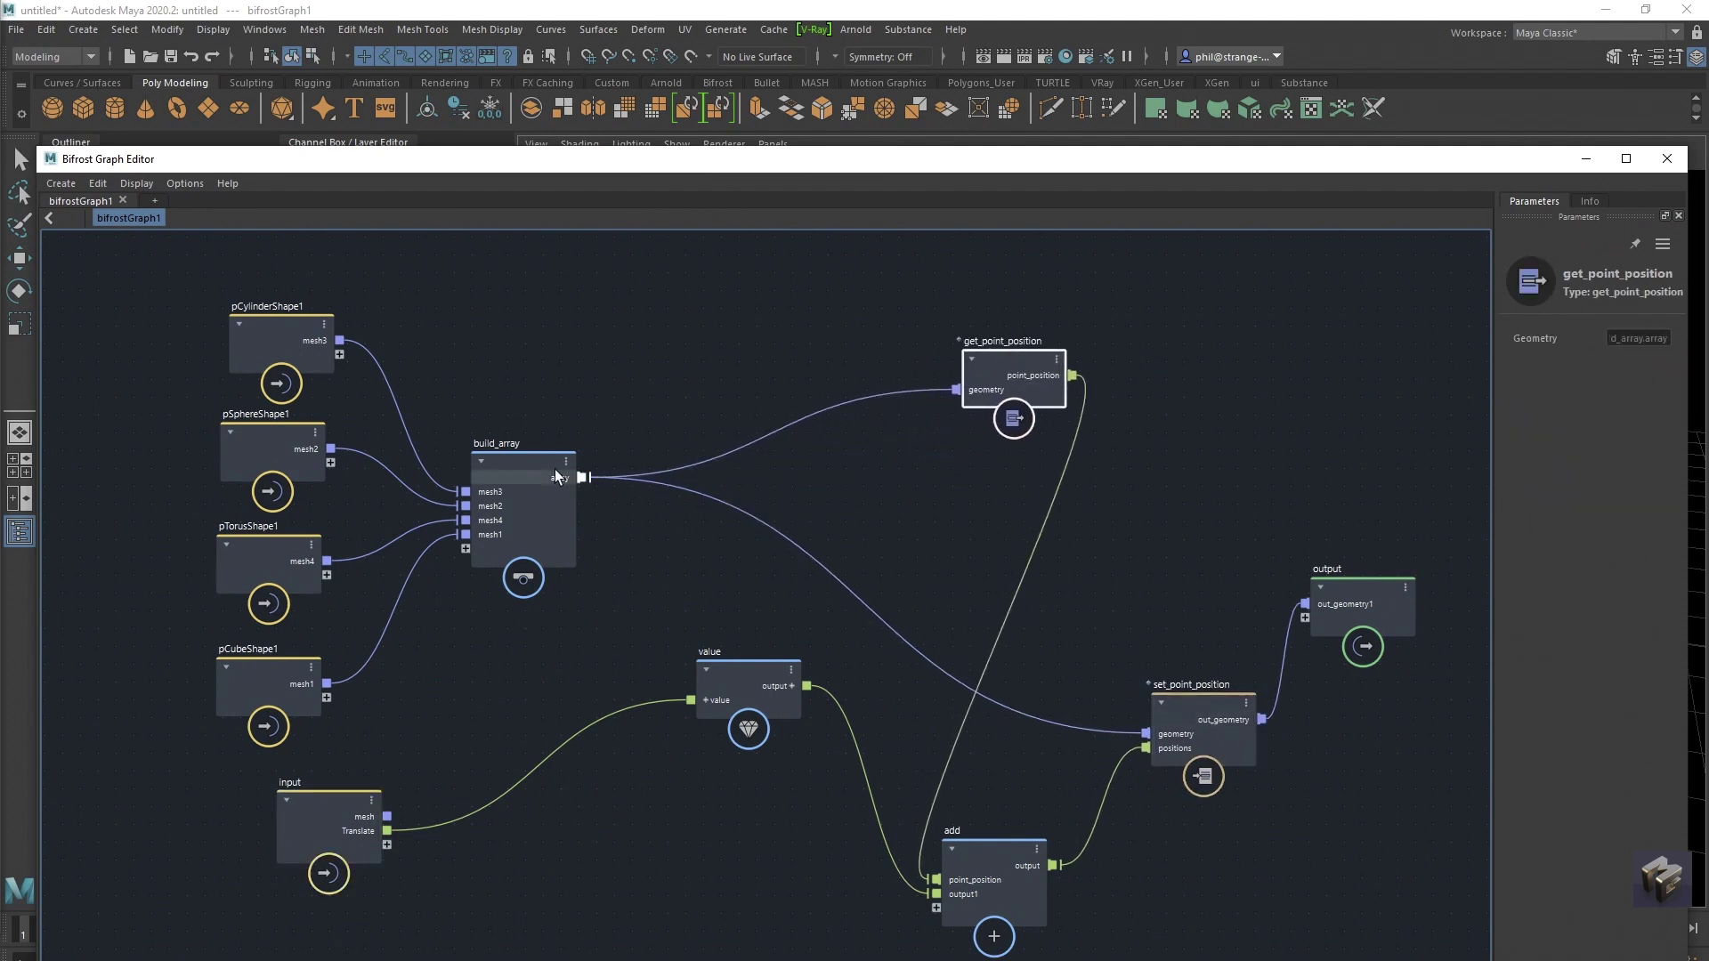
right_click(758, 523)
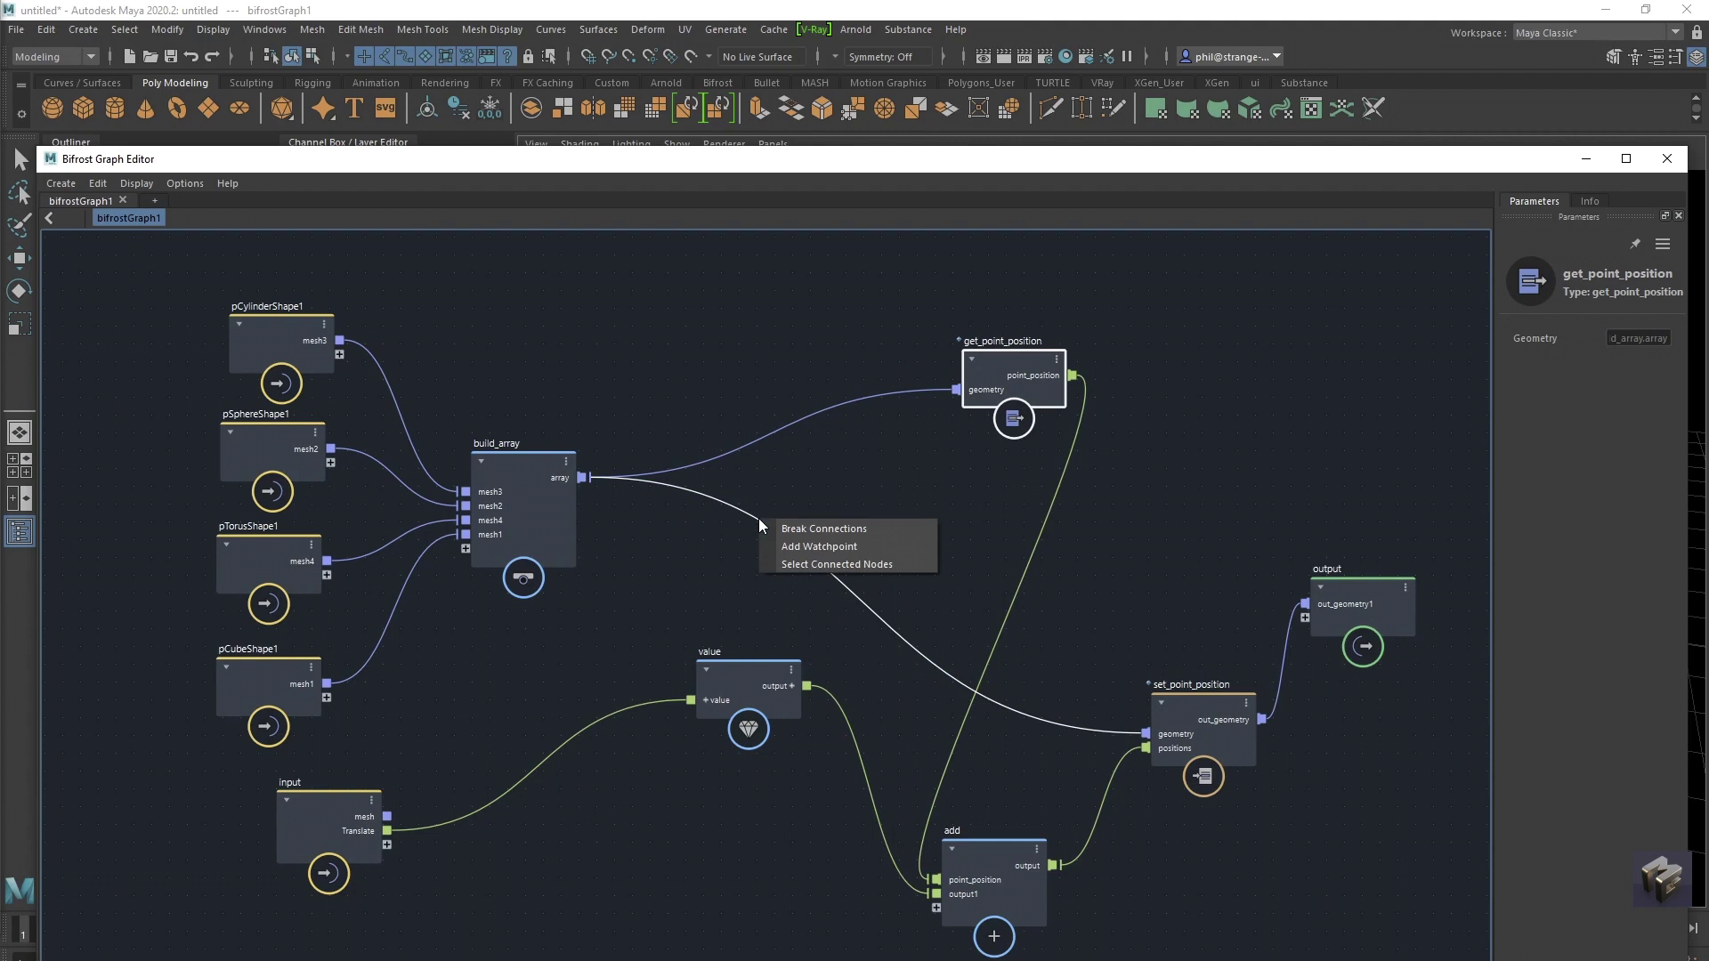
left_click(771, 546)
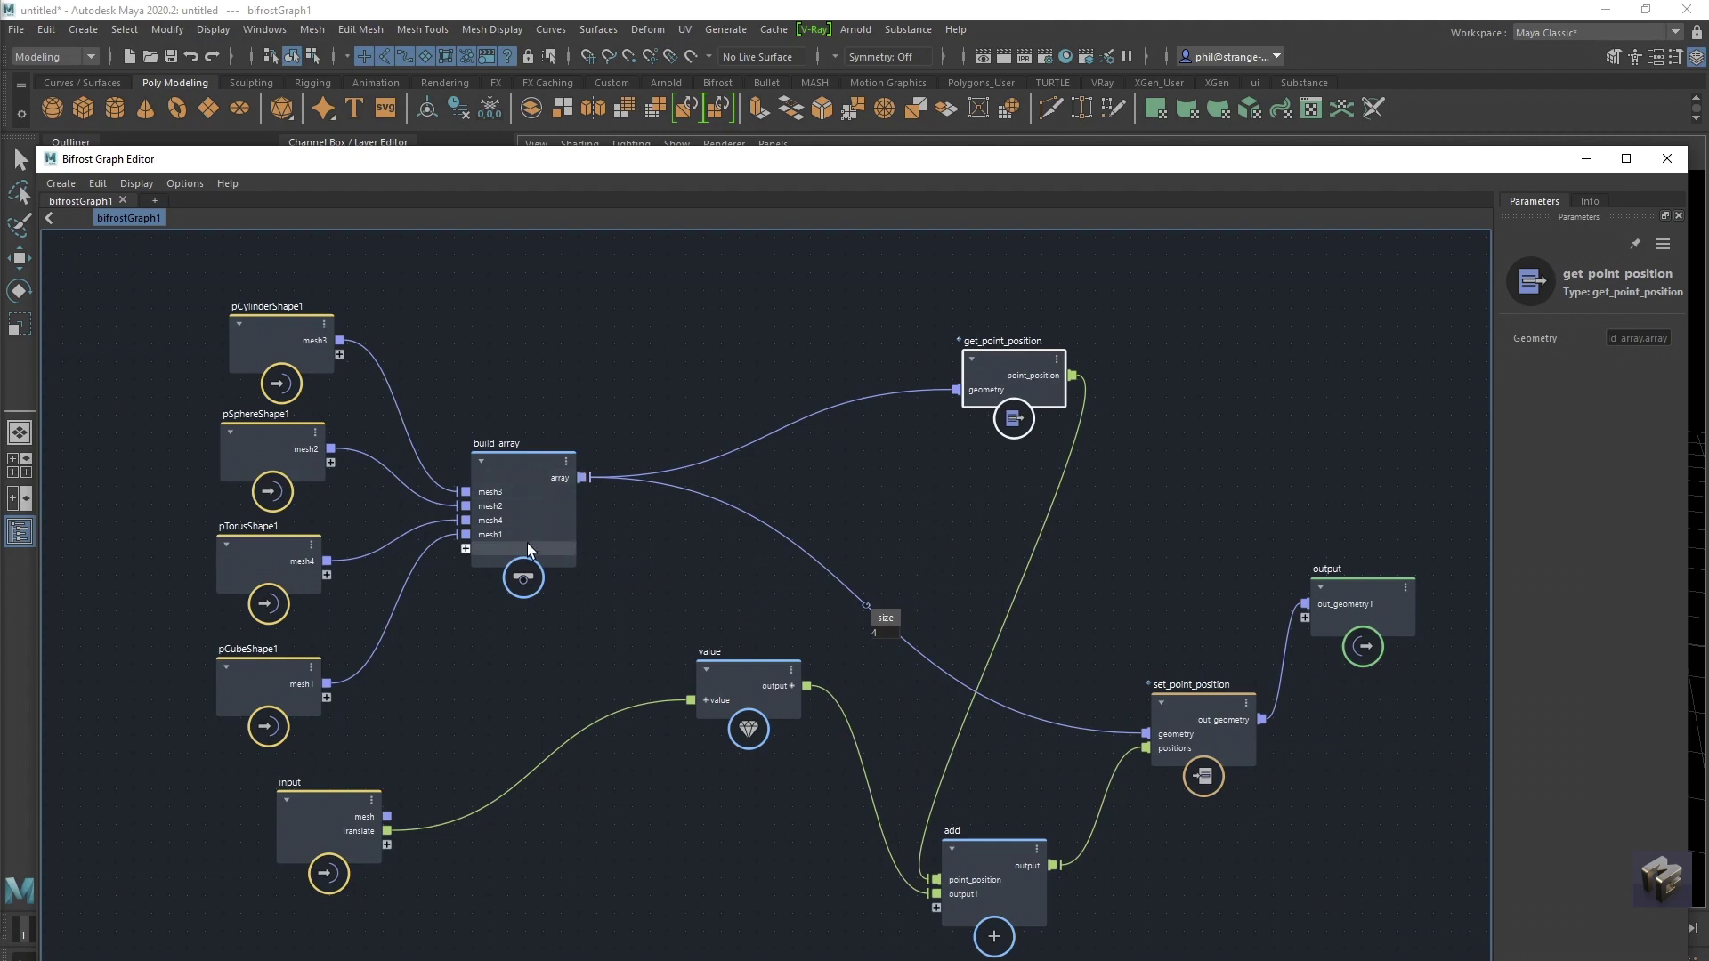
right_click(868, 607)
left_click(889, 634)
Step: Move build_array away from the mesh inputs, place input directly beside value, and raise the add node
left_click_drag(534, 475, 581, 437)
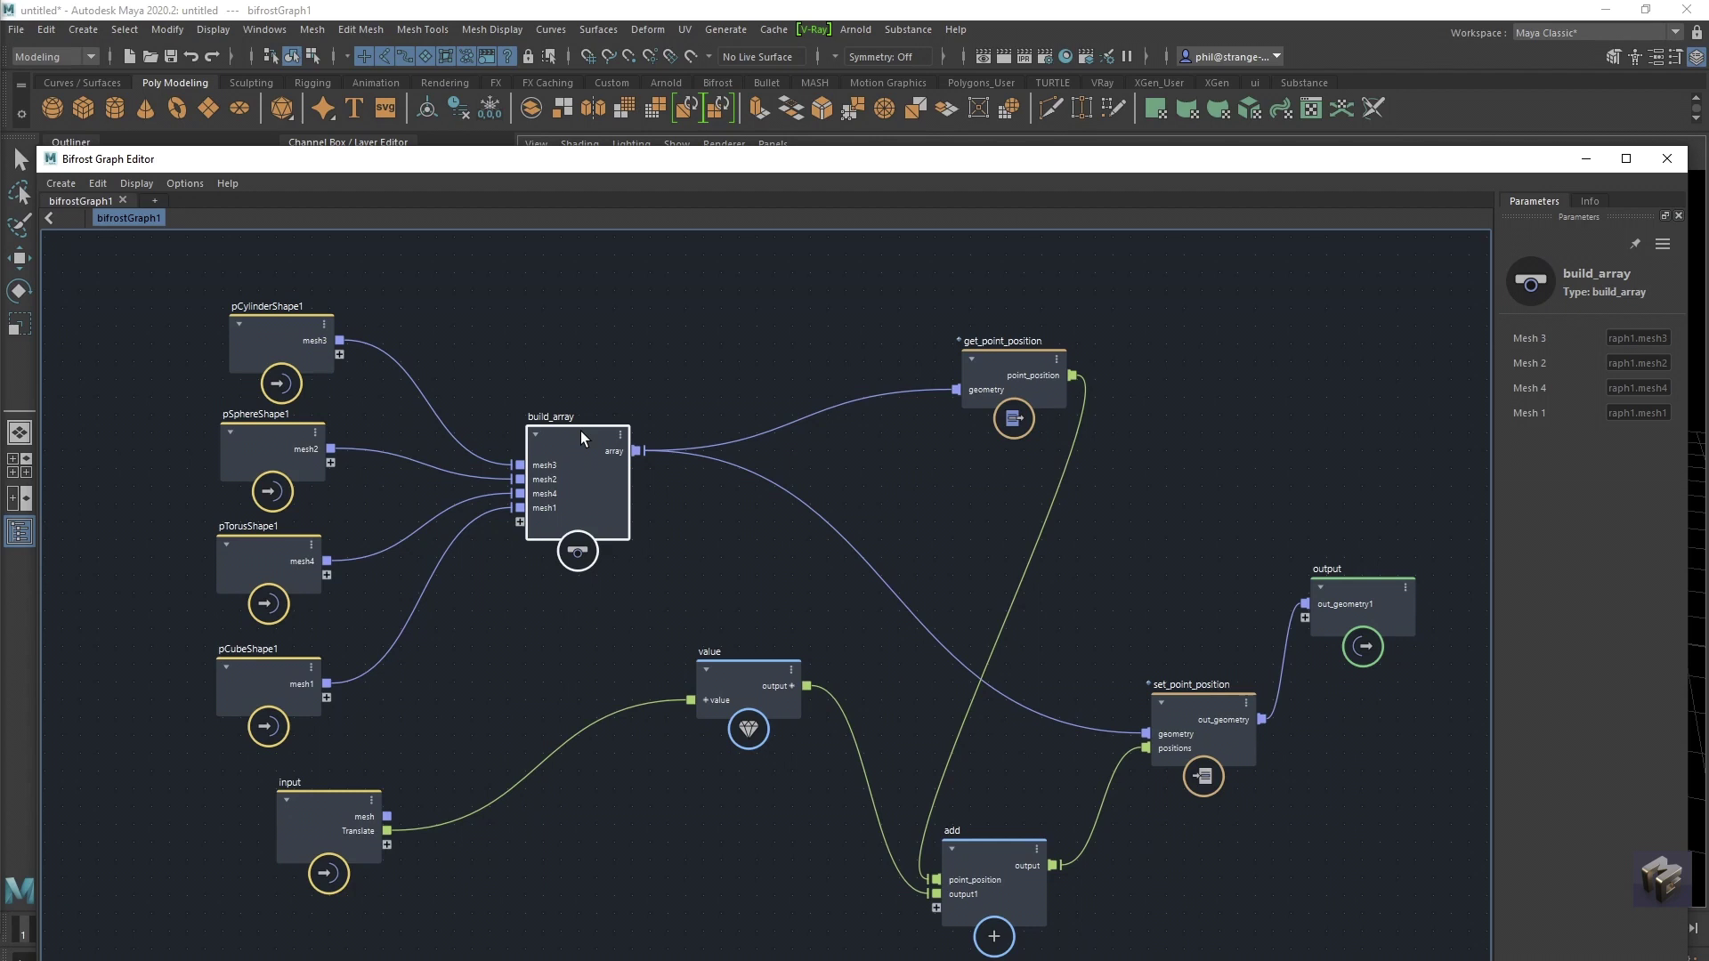
left_click_drag(332, 819, 568, 687)
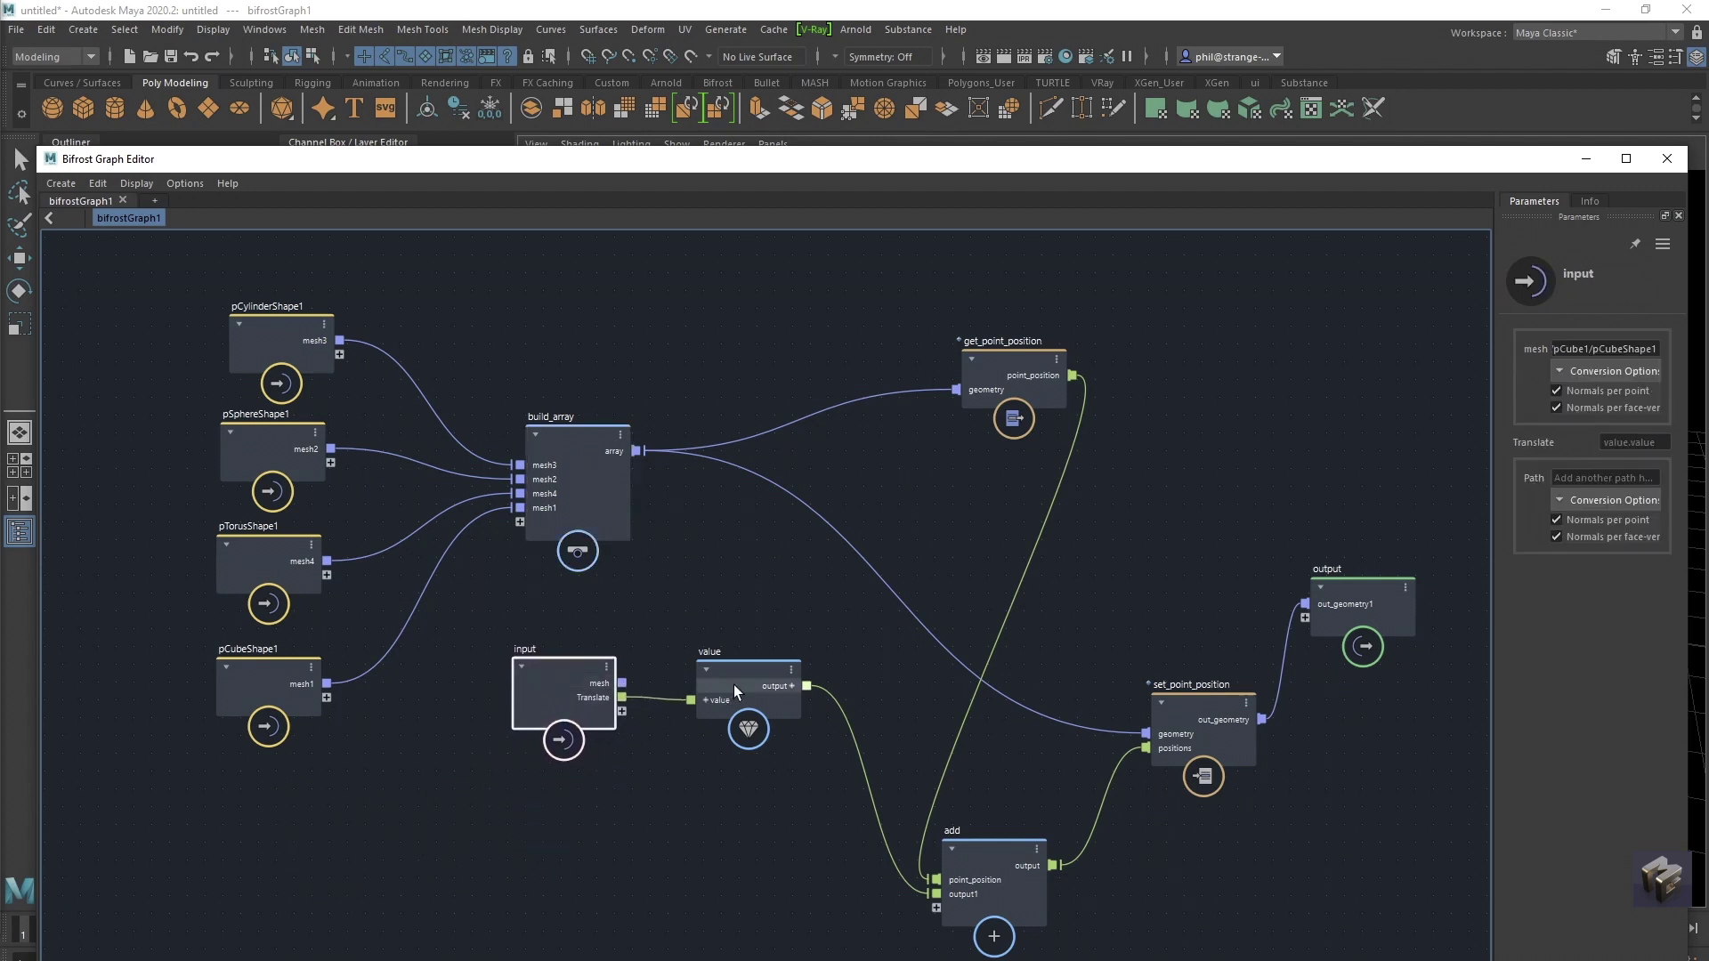
left_click_drag(734, 685, 721, 682)
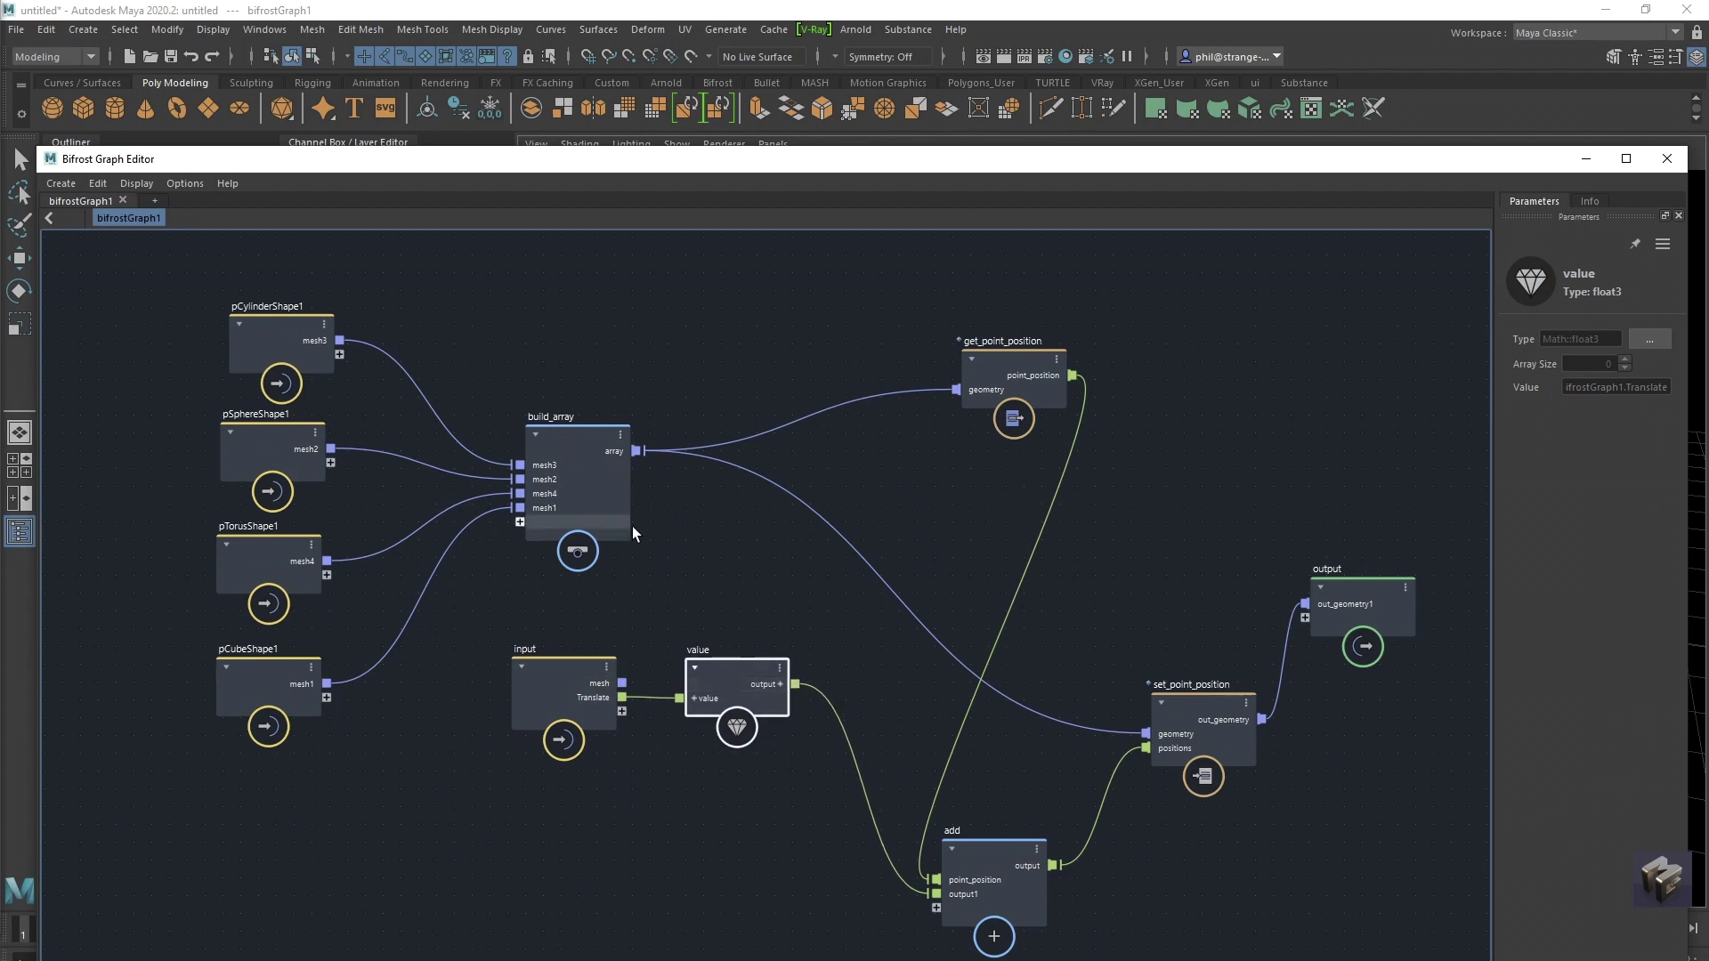
left_click_drag(992, 857, 969, 756)
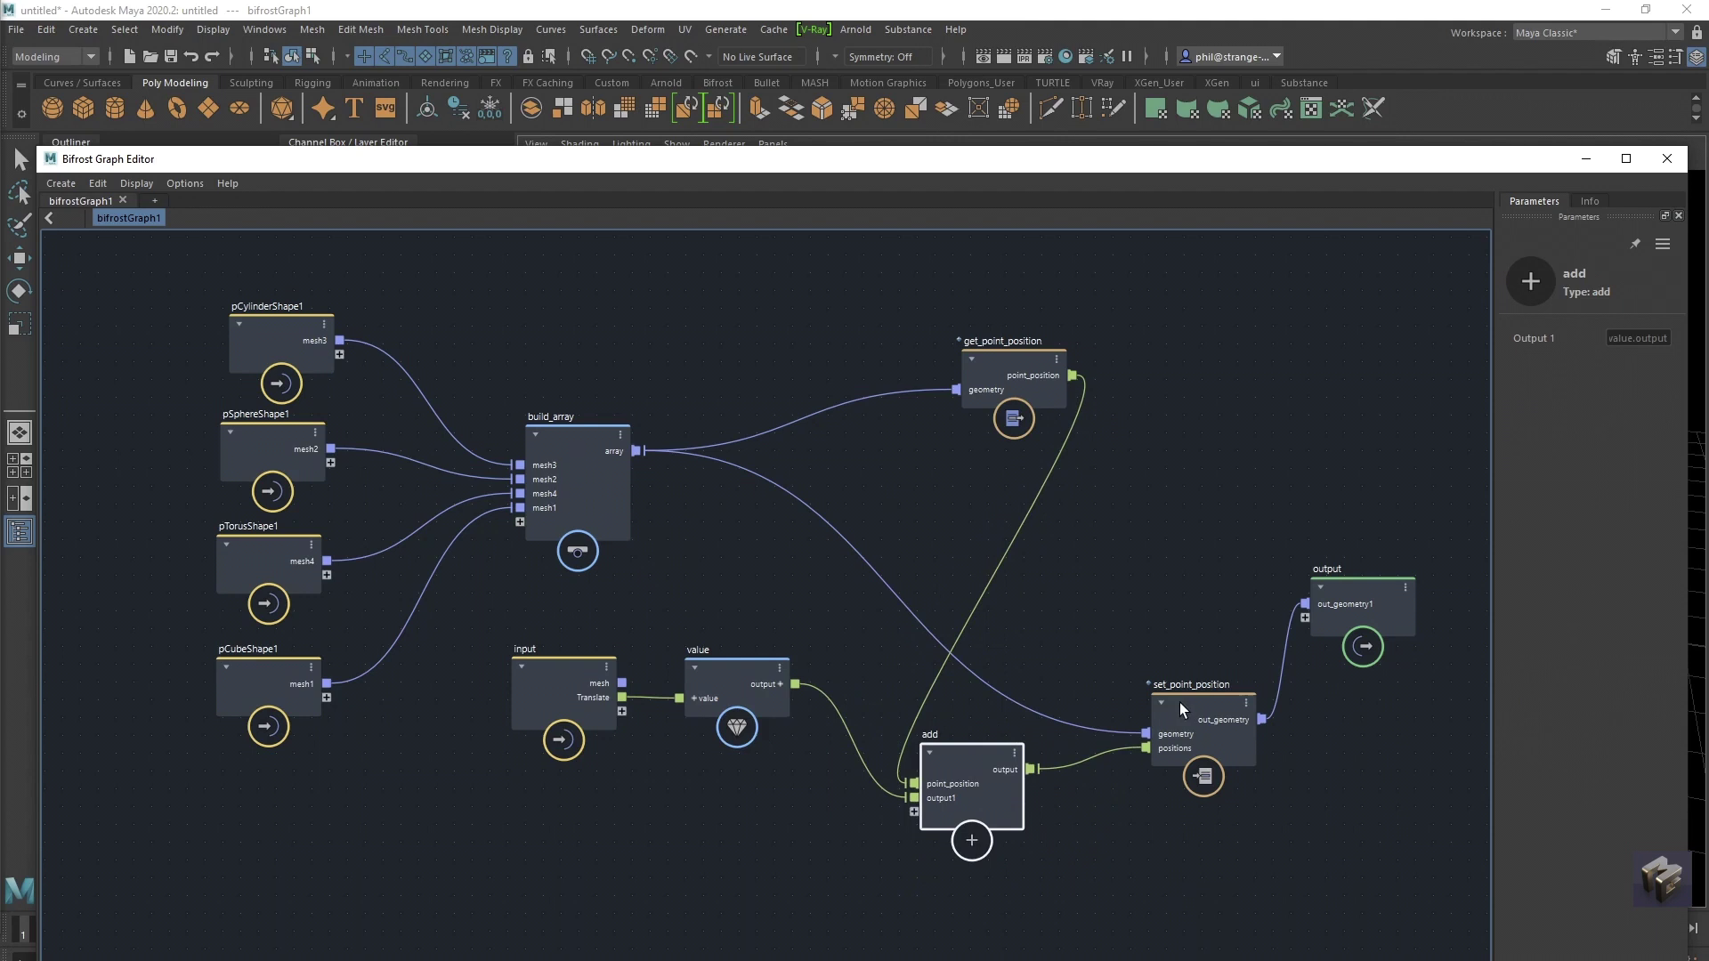
Step: Tidy the graph by moving set_point_position nearer to add, get_point_position between build_array and value, and input below pCubeShape1
left_click_drag(1178, 702, 1106, 651)
left_click_drag(1336, 607, 1315, 617)
left_click_drag(1158, 652, 1148, 634)
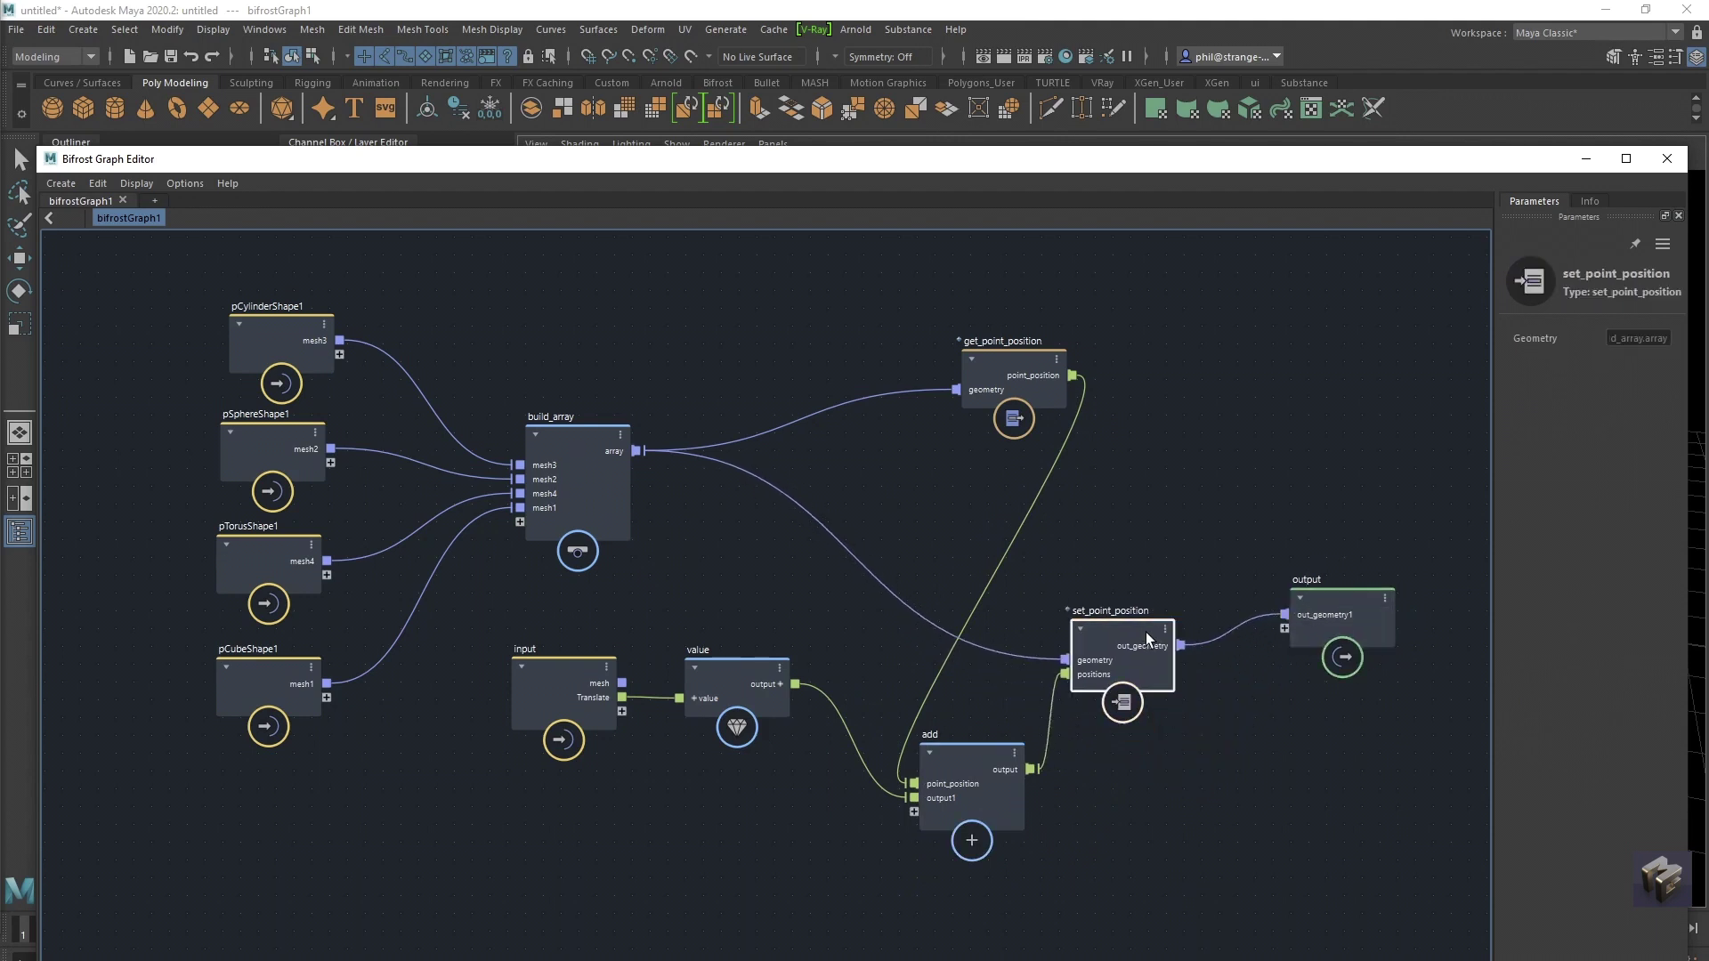
left_click_drag(991, 387, 719, 569)
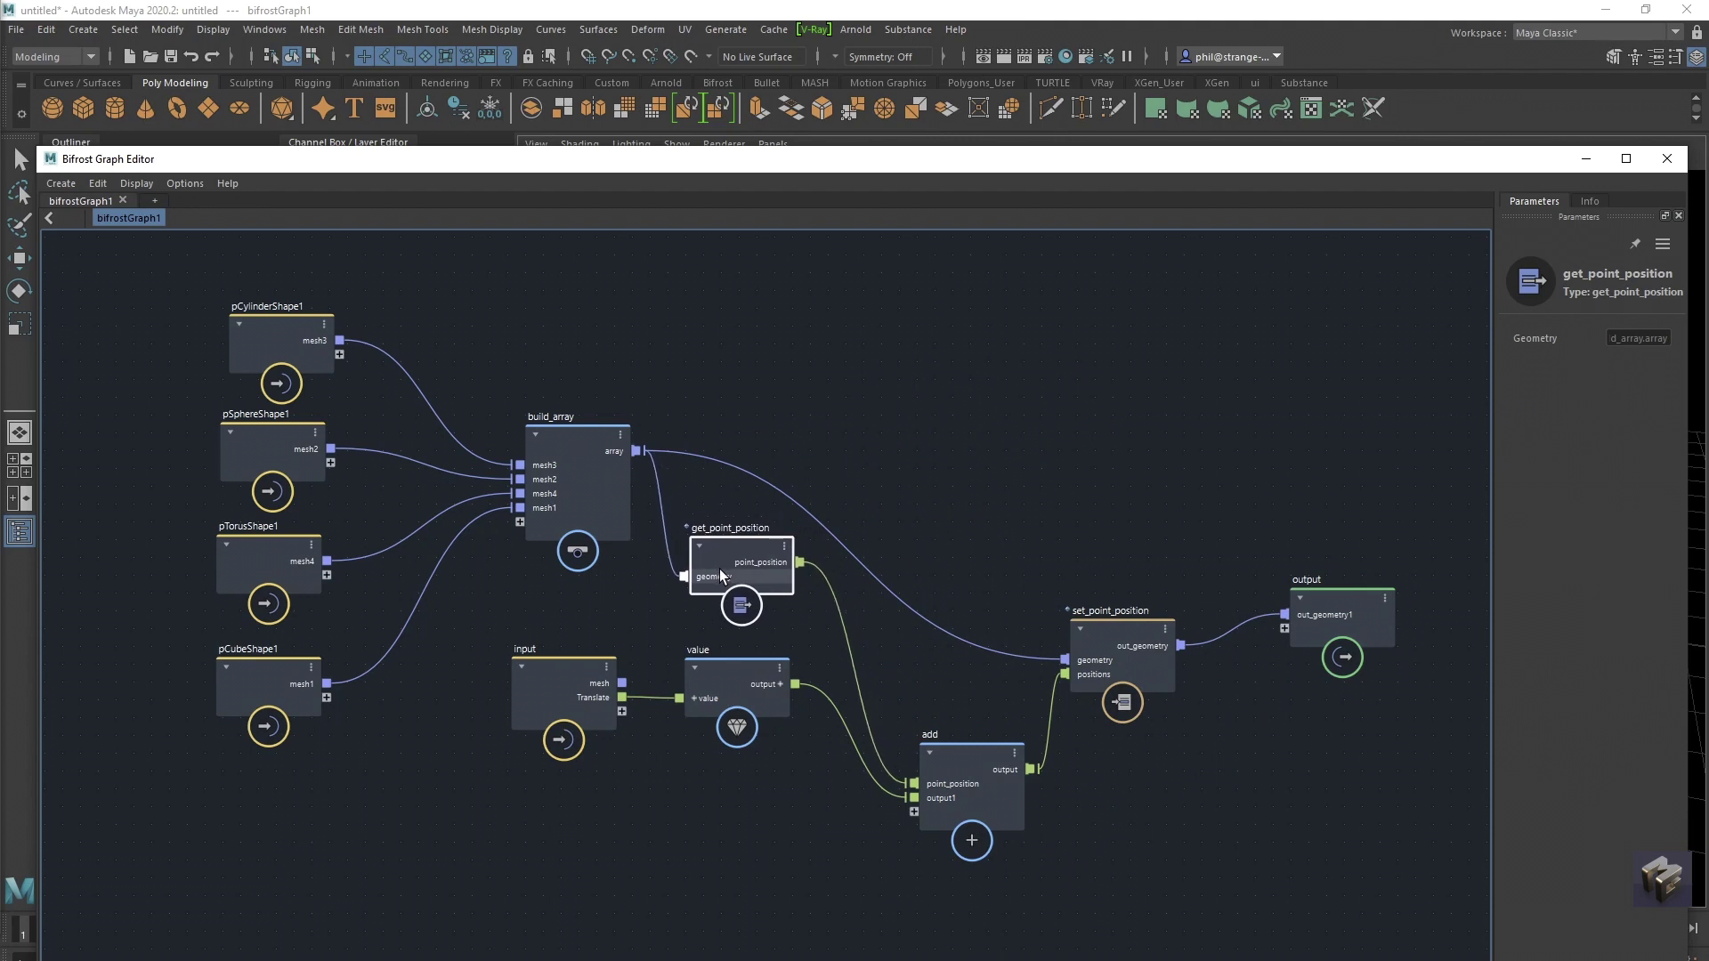
left_click_drag(532, 686, 244, 805)
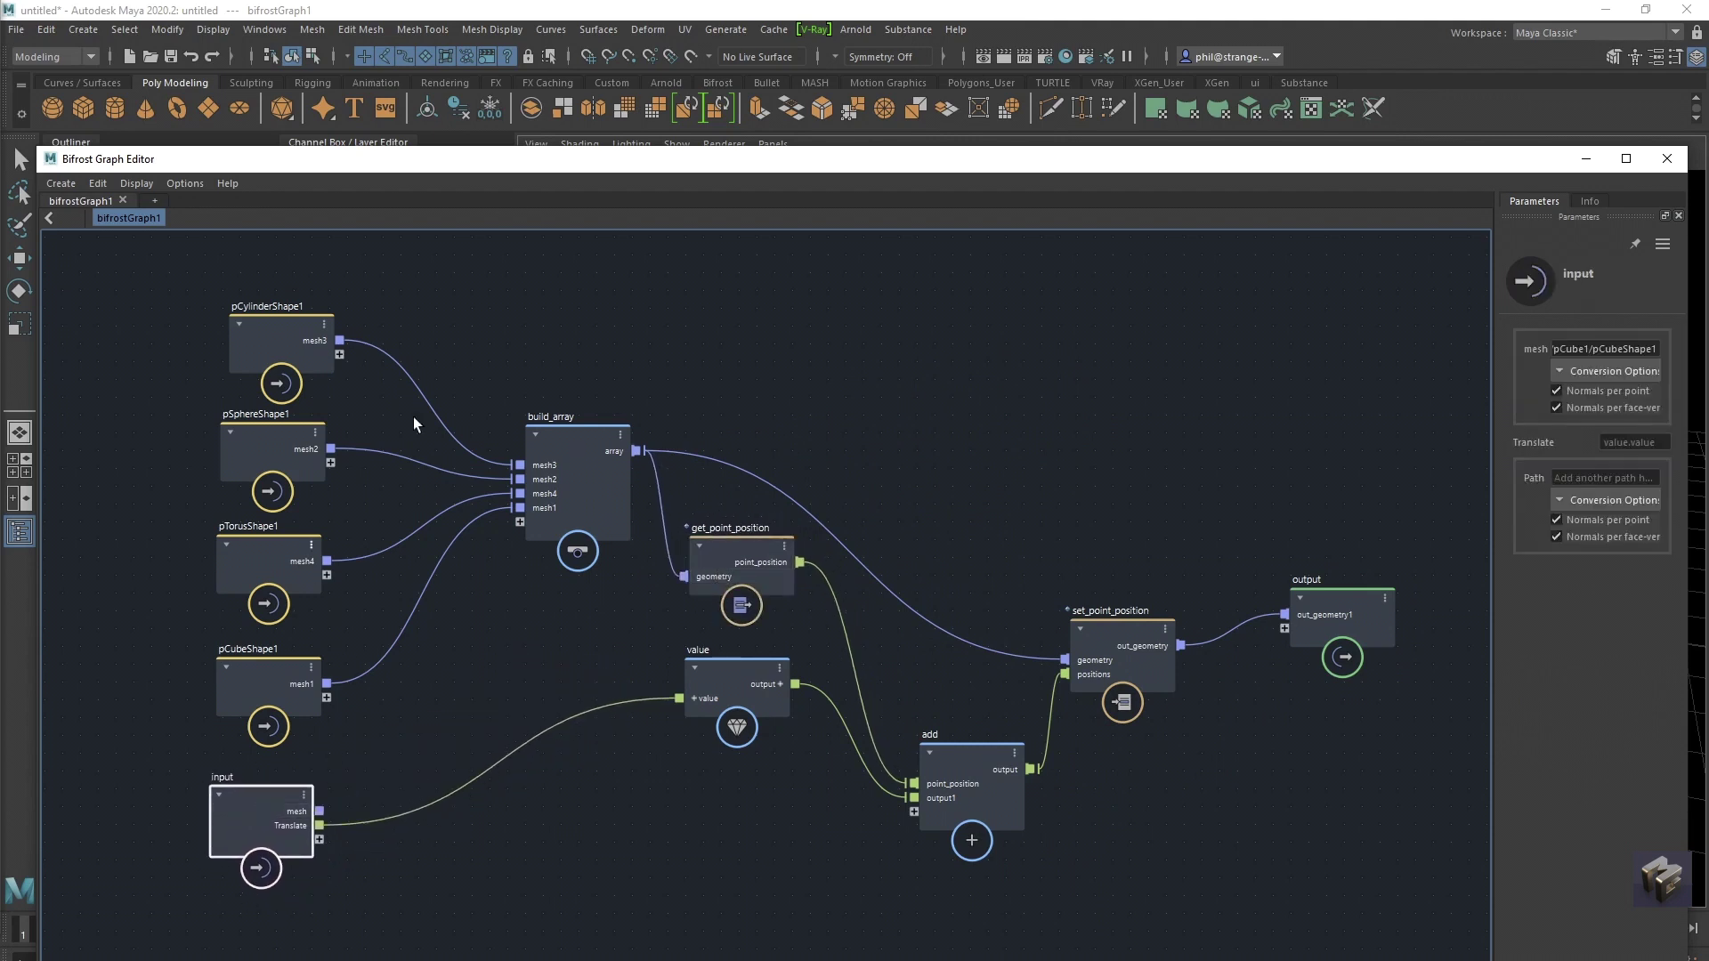